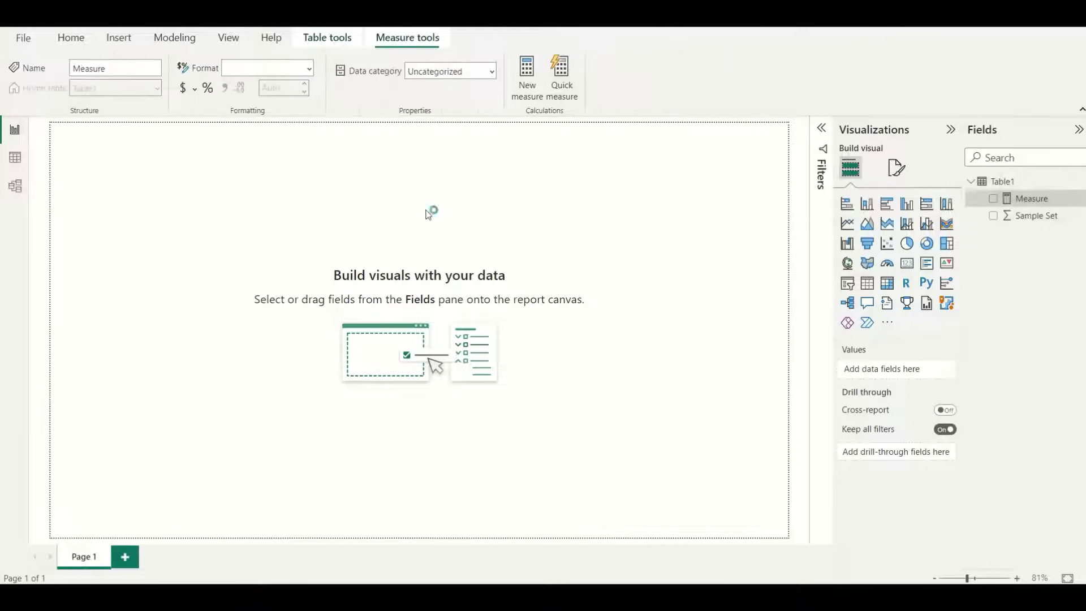
Define the new measure as Mean = AVERAGE(Table1[Sample Set])
type("Me")
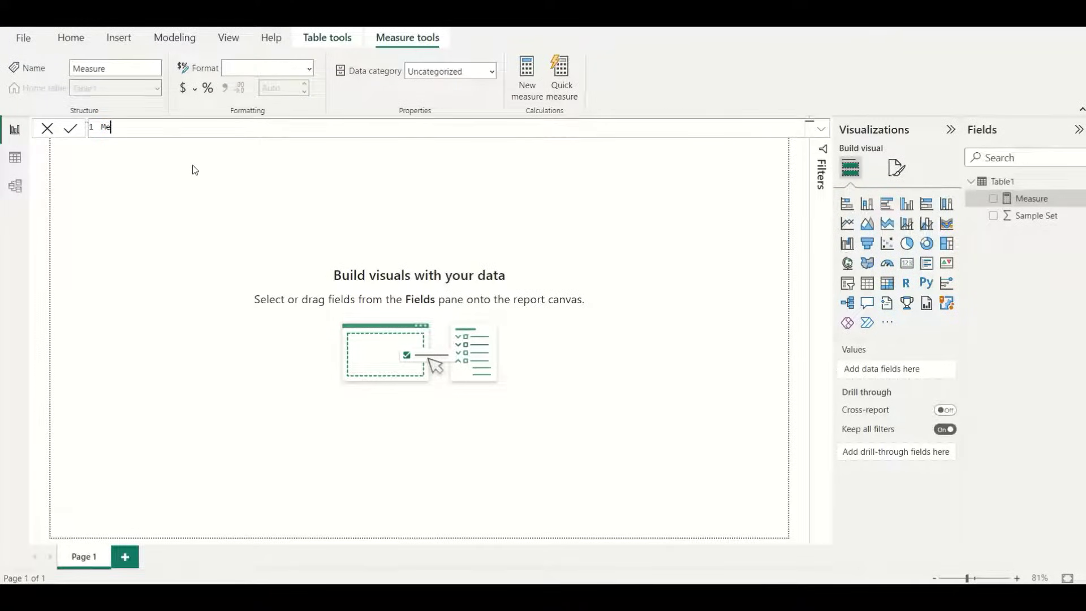
type("an = avera")
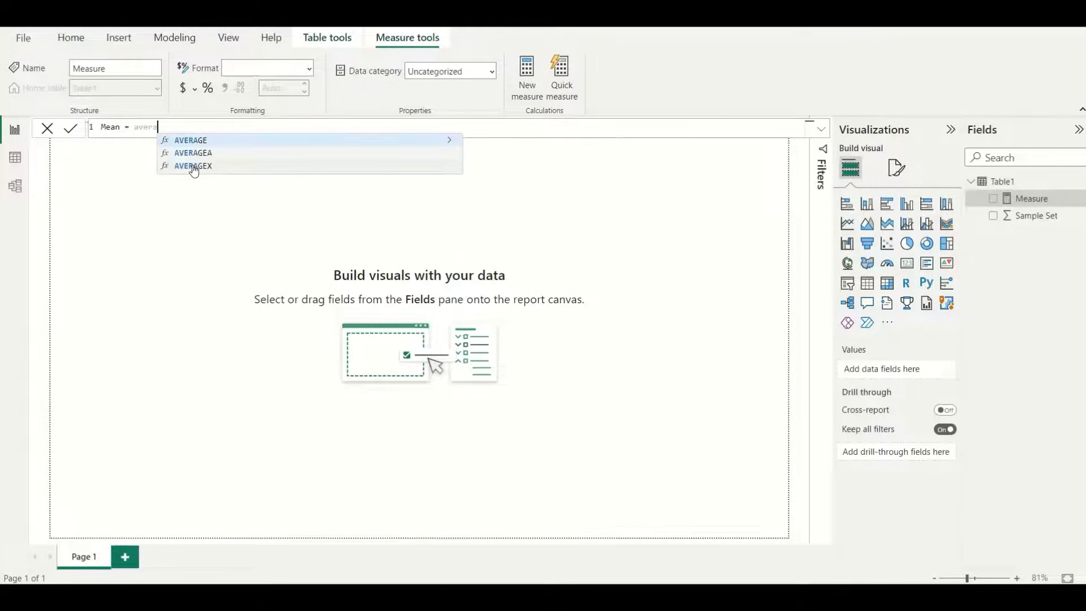
key("Tab")
key("Down")
key("Tab")
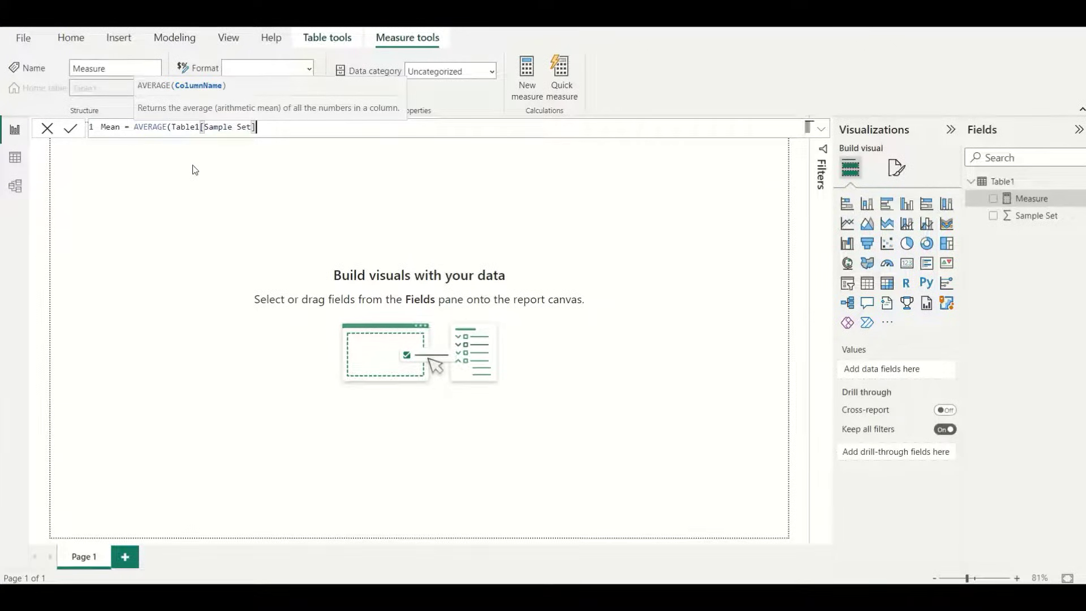
type(")")
key("Return")
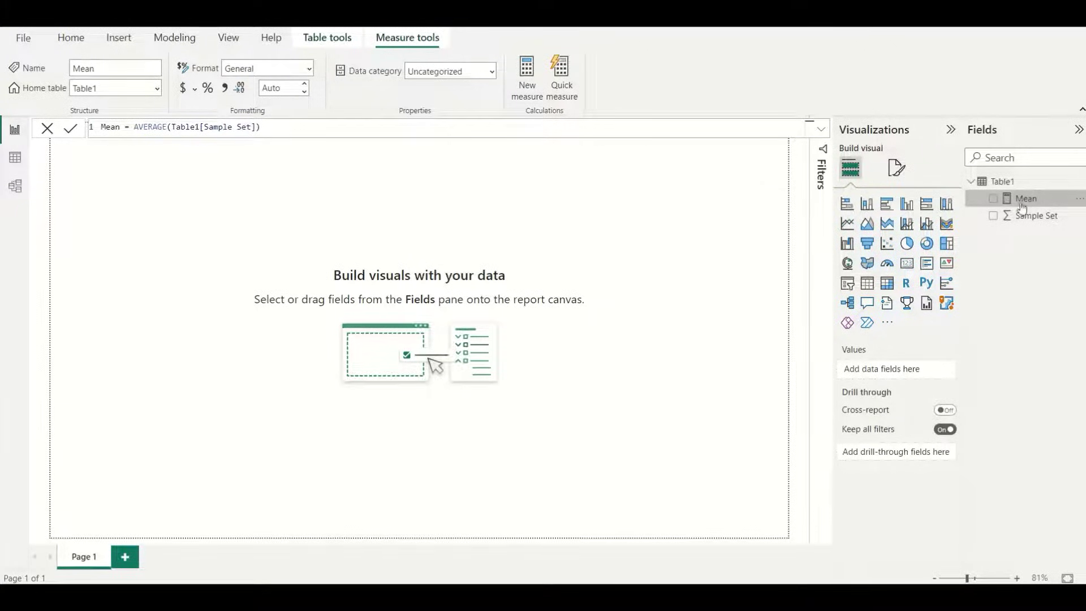
Add a measure to Table1 defined as Standard DEV = STDEV.S(Table1[Sample Set])
left_click(1080, 182)
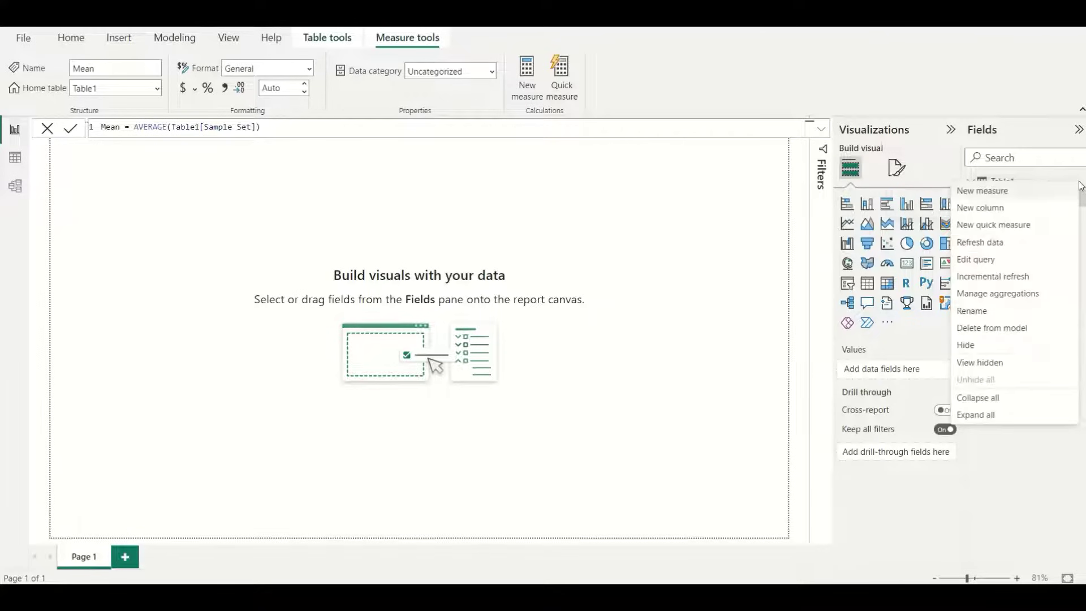
left_click(1022, 190)
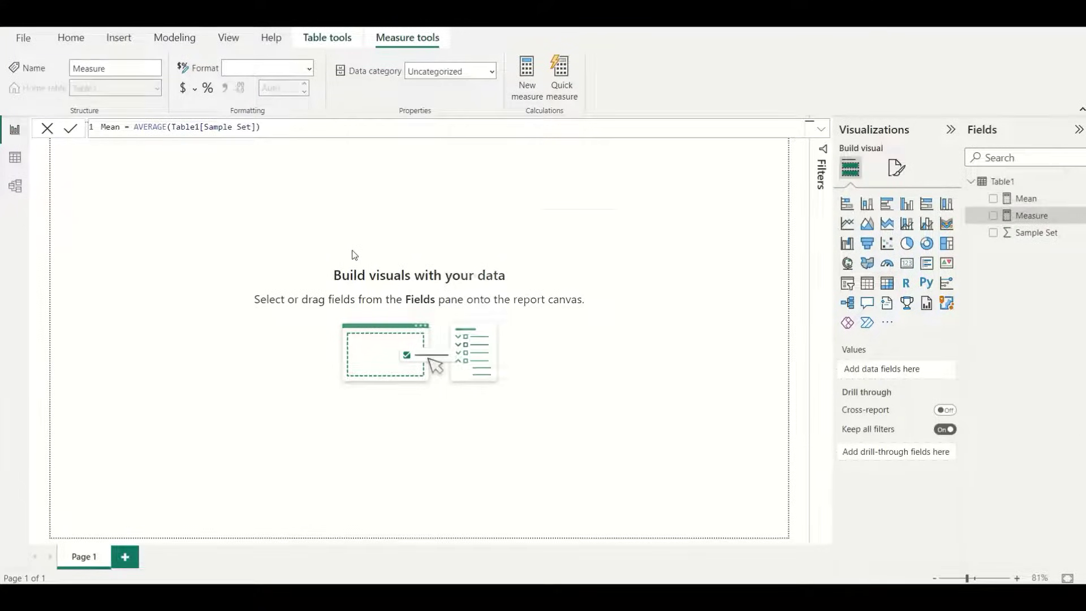
type("S")
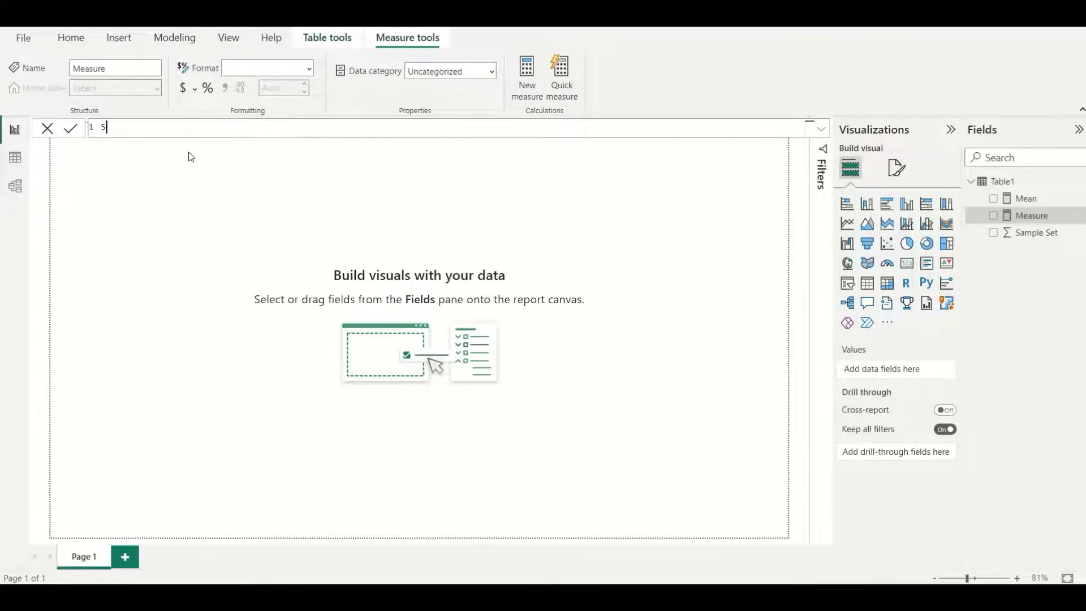
type("tandard DEV =Std")
key("Down")
key("Tab")
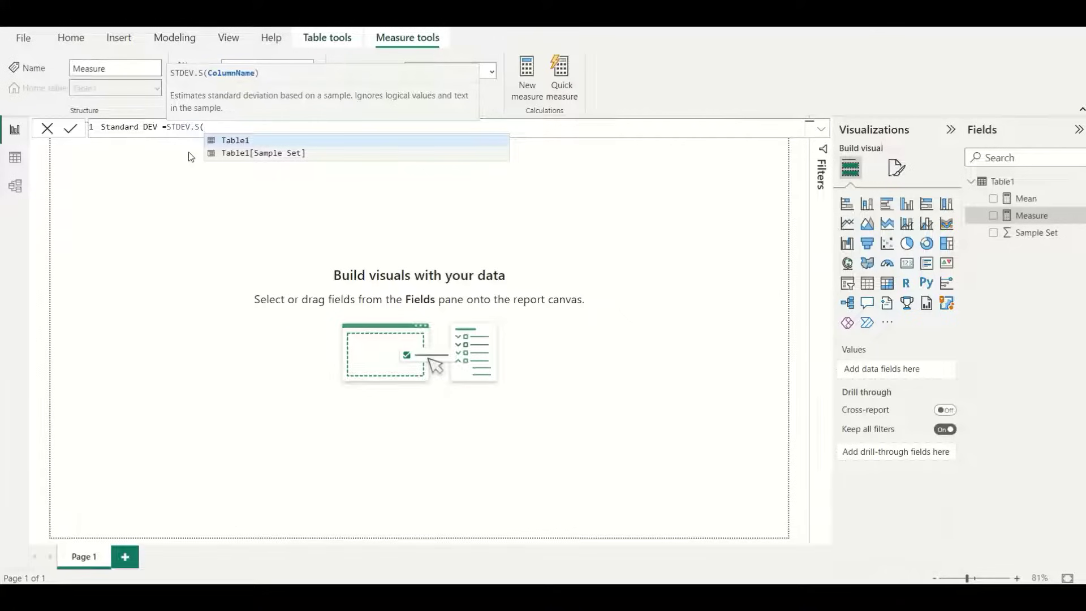
key("Down")
key("Tab")
type(")")
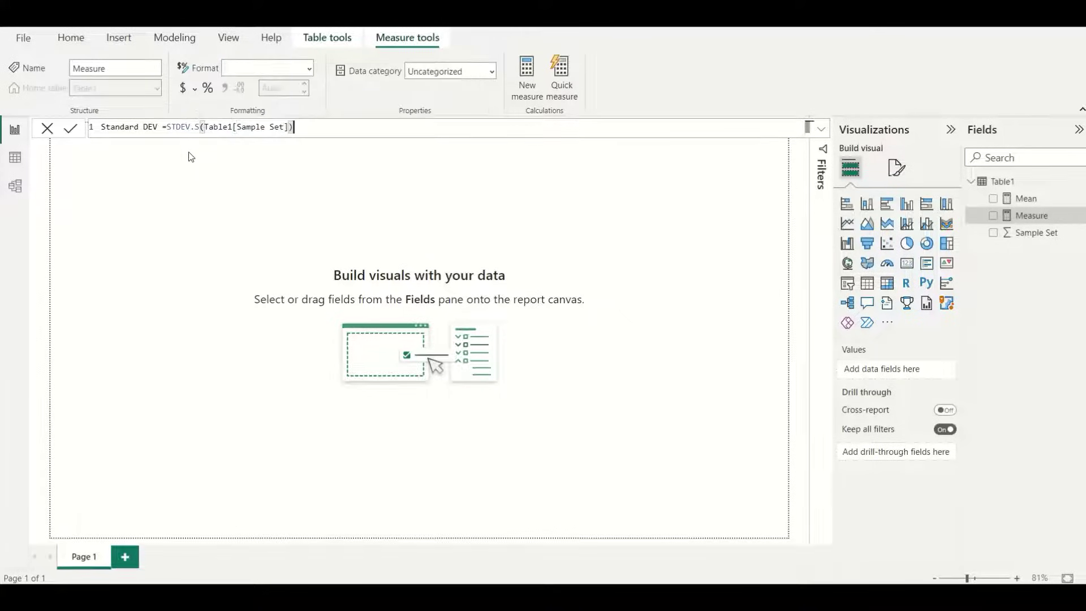
key("Return")
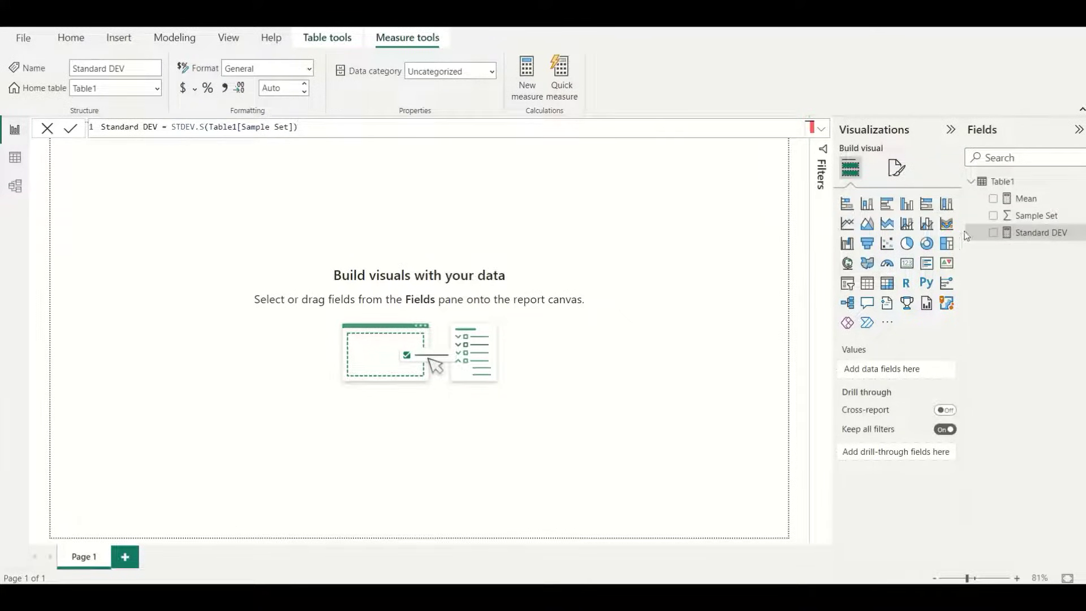
Add a measure to Table1 for the lower limit, defined as X-3a = [Mean]-3*[Standard DEV]
left_click(1073, 181)
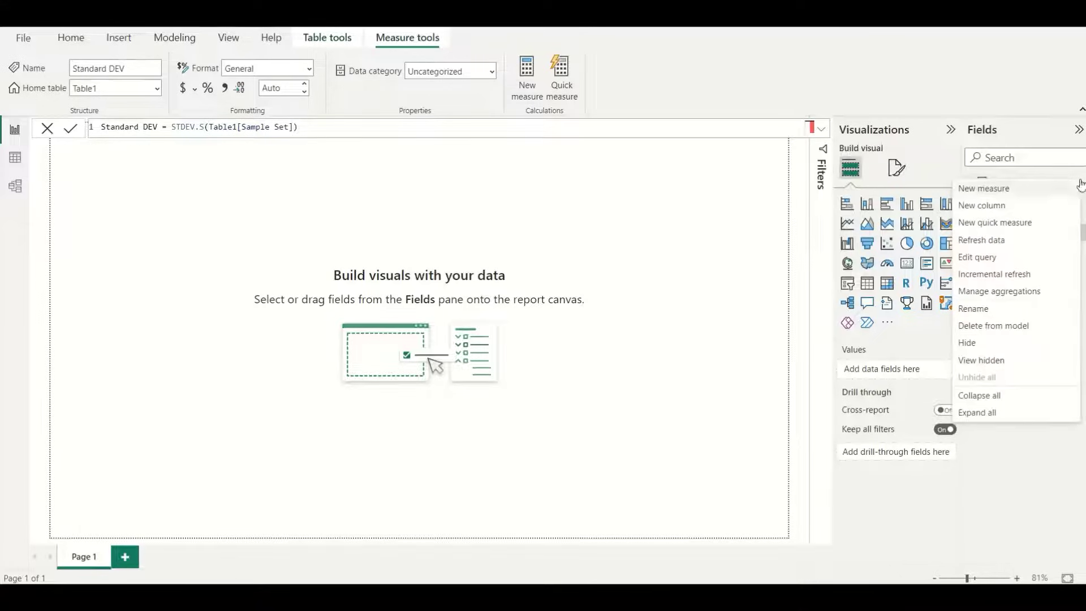
left_click(1004, 188)
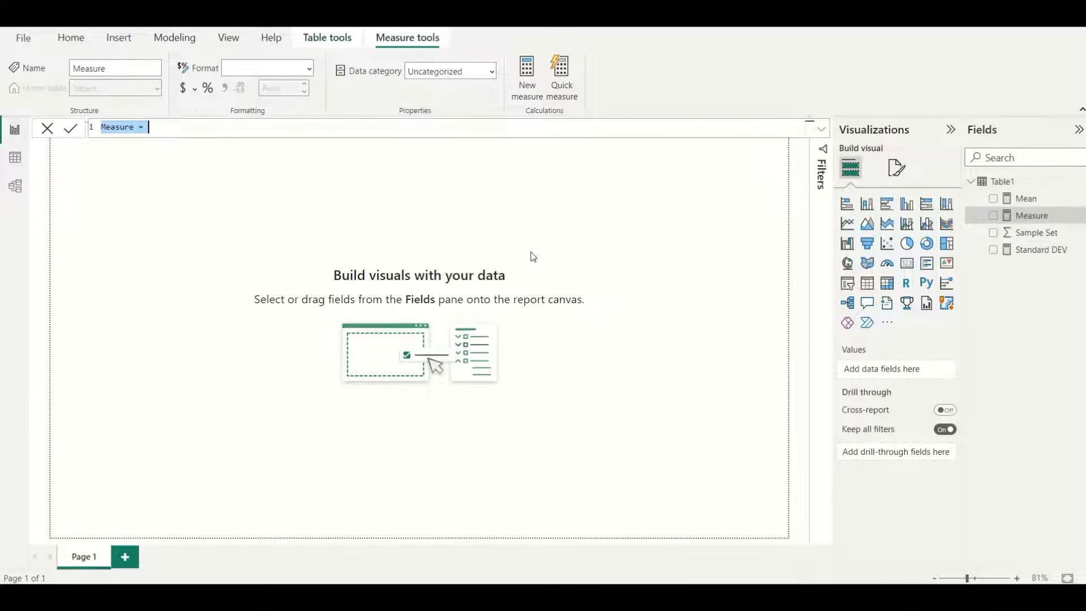
type("X-3")
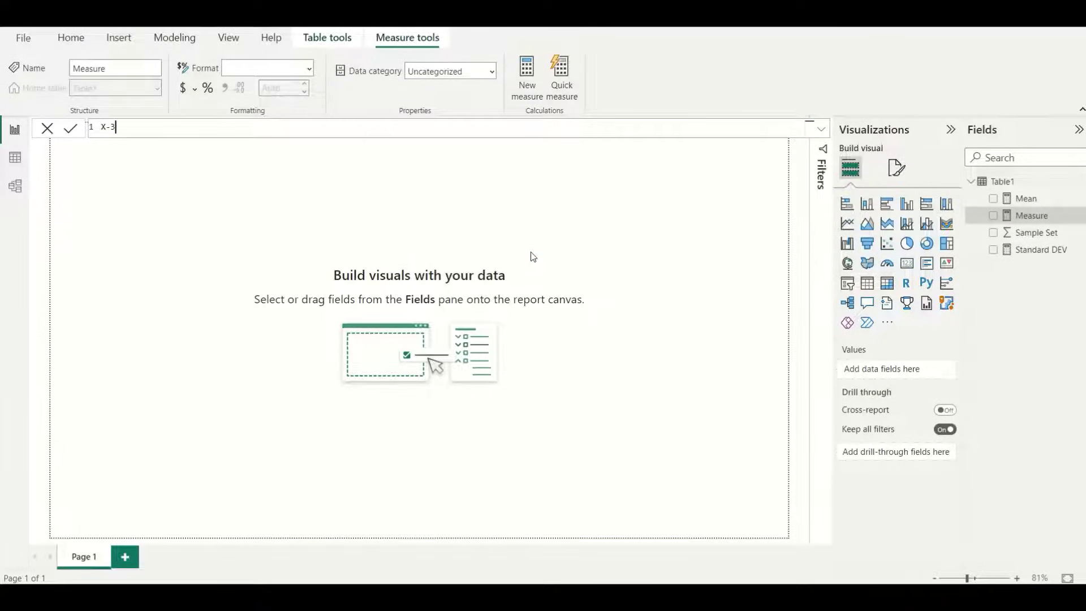
type("a = [")
key("Tab")
type("-3*[")
key("Down")
key("Tab")
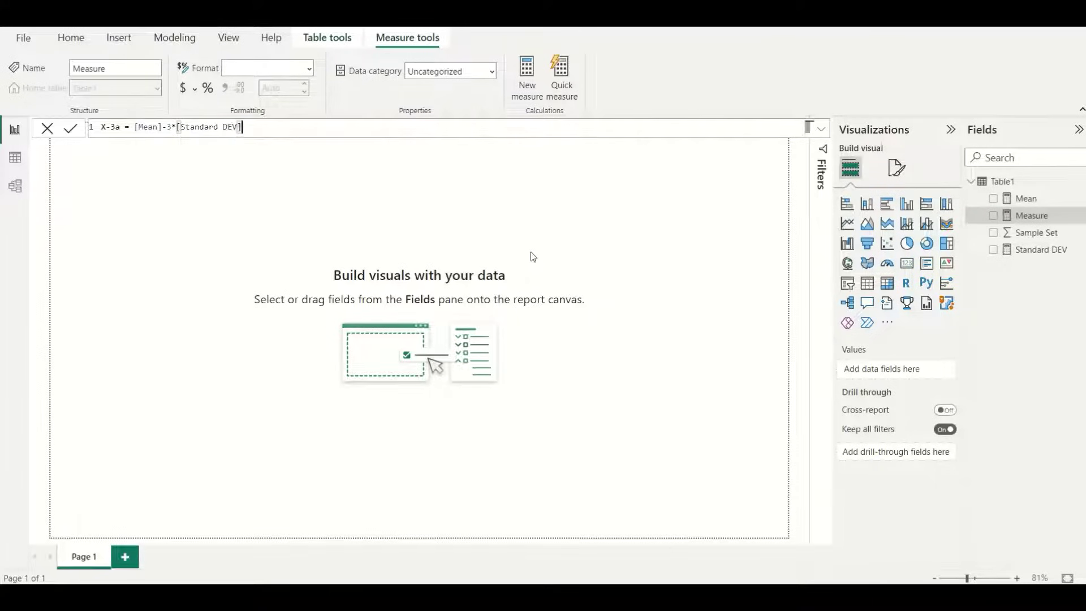
key("Return")
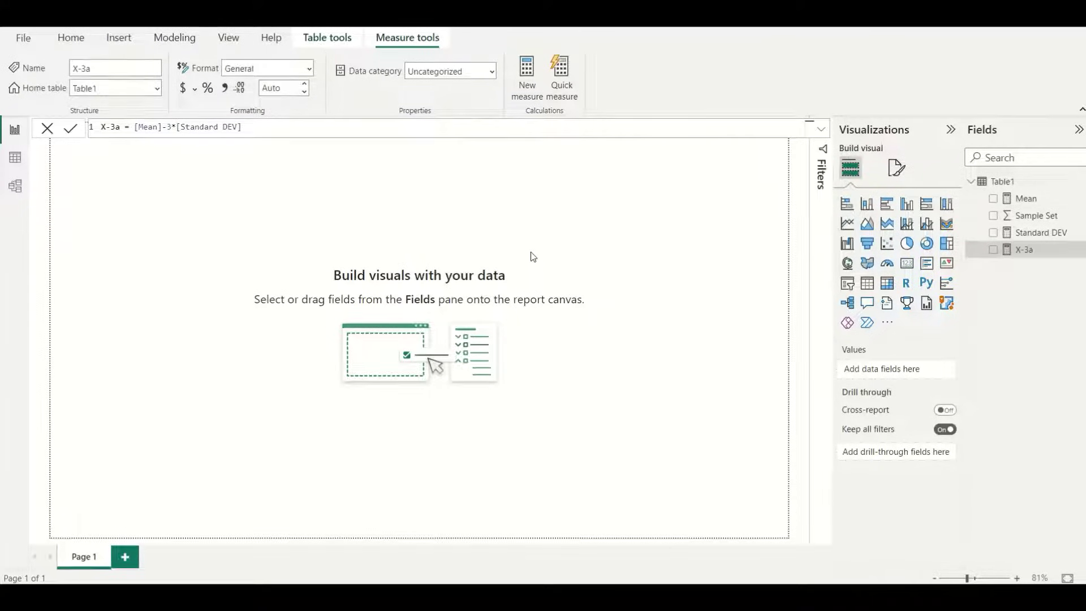
Add a measure to Table1 for the upper limit, defined as X+3a = [Mean]+3*[Standard DEV]
left_click(1079, 187)
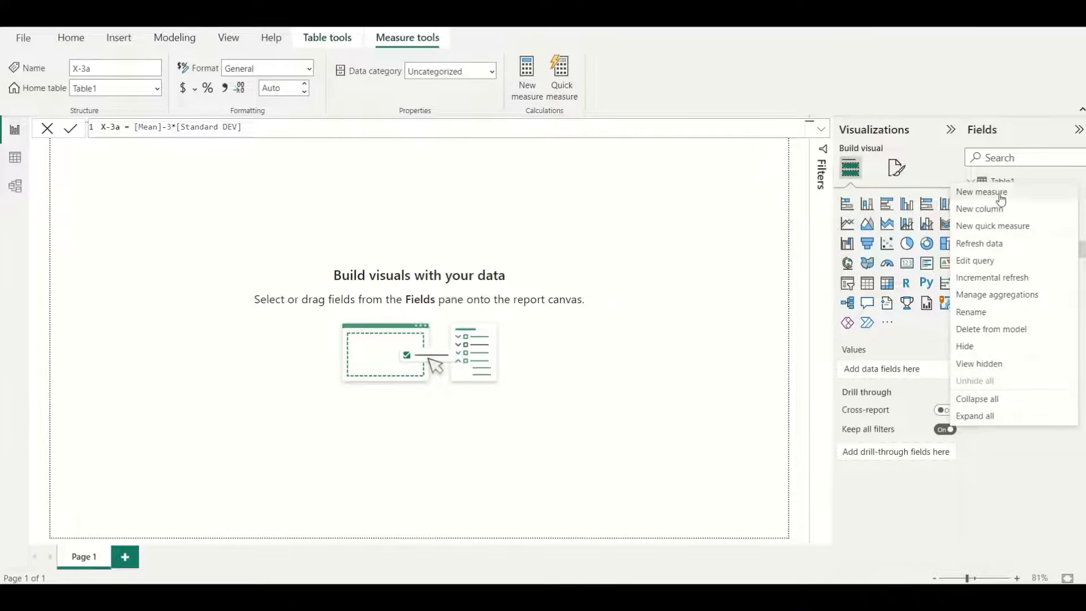
left_click(997, 192)
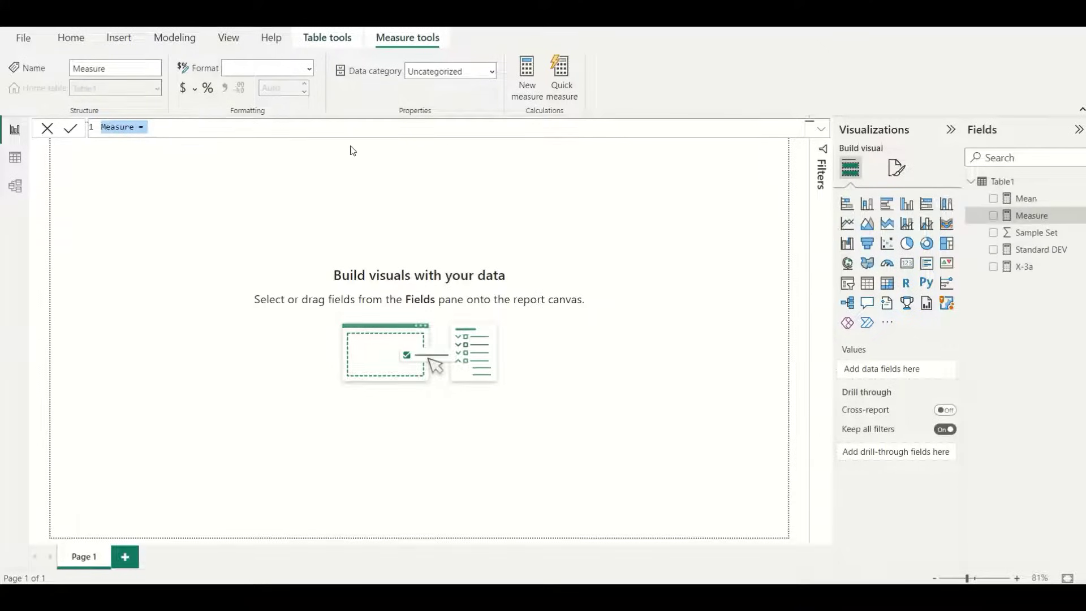
type("X")
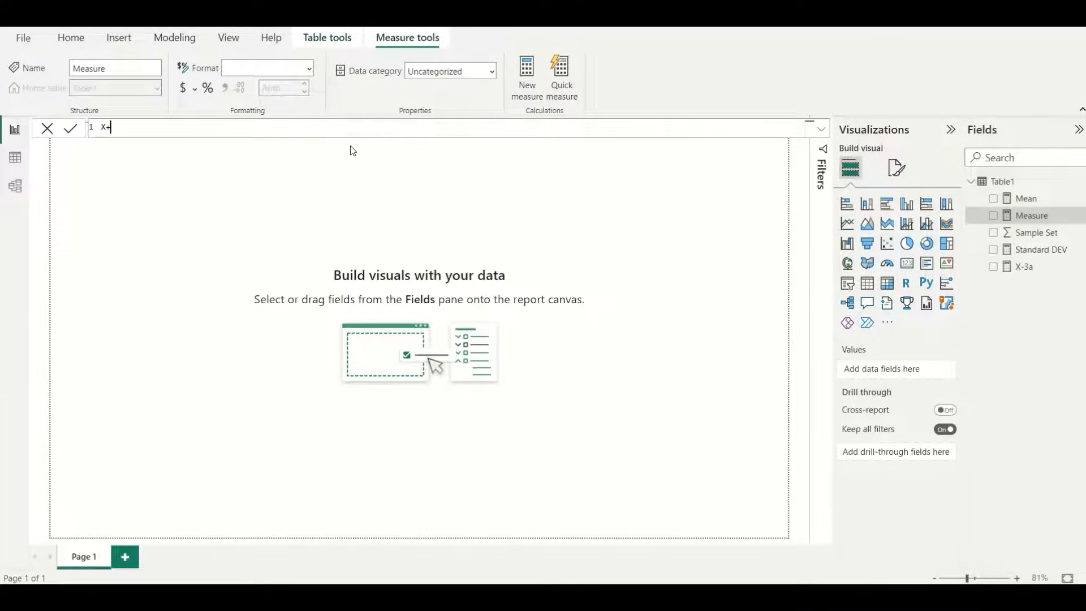
type("+3A")
key("BackSpace")
type("a = [")
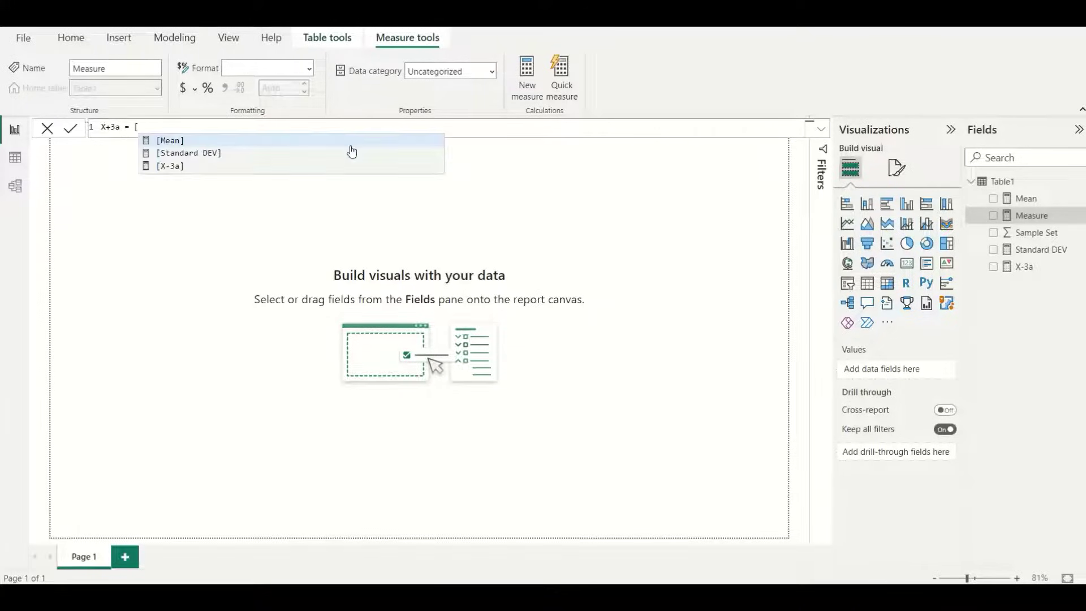
key("Tab")
type("+3*[")
left_click(353, 150)
key("Return")
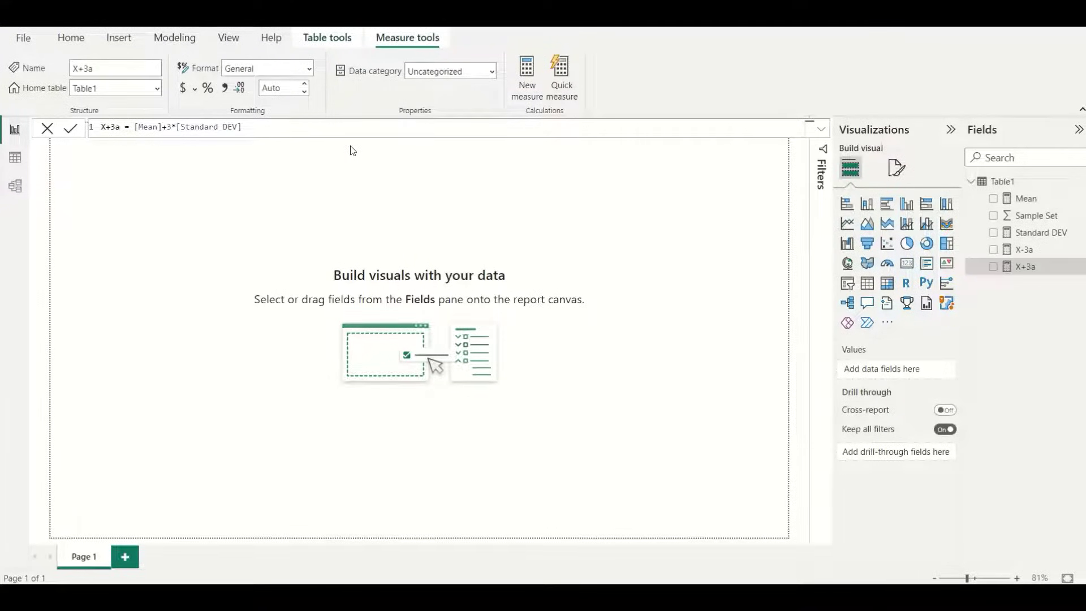
Add a calculated table and replace its default formula with the 'Normal distribution' definition copied from section 2 of the text notes
left_click(970, 185)
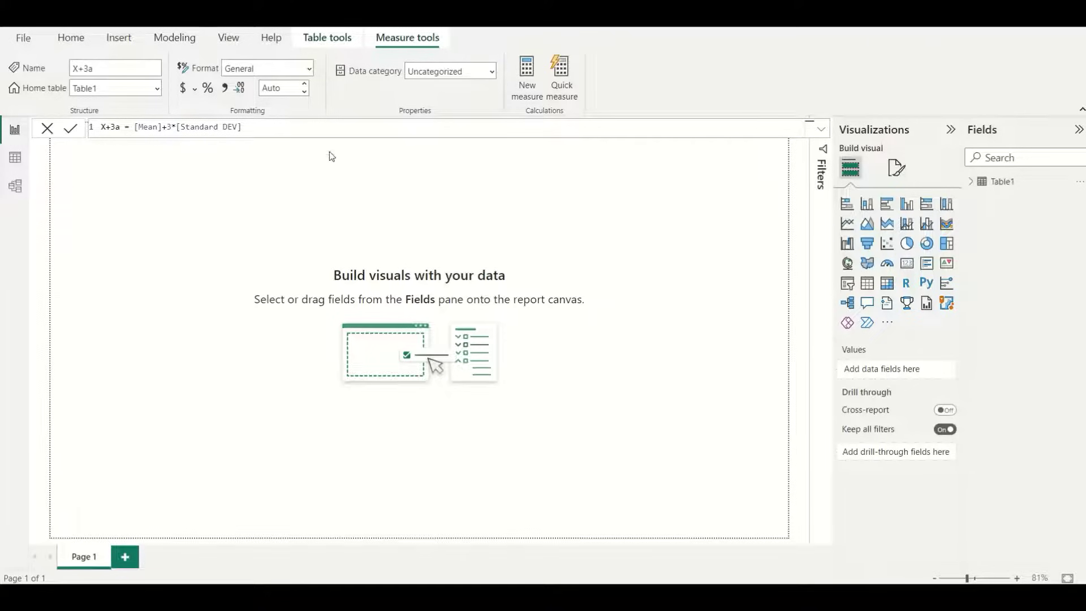
left_click(71, 40)
left_click(174, 39)
left_click(181, 67)
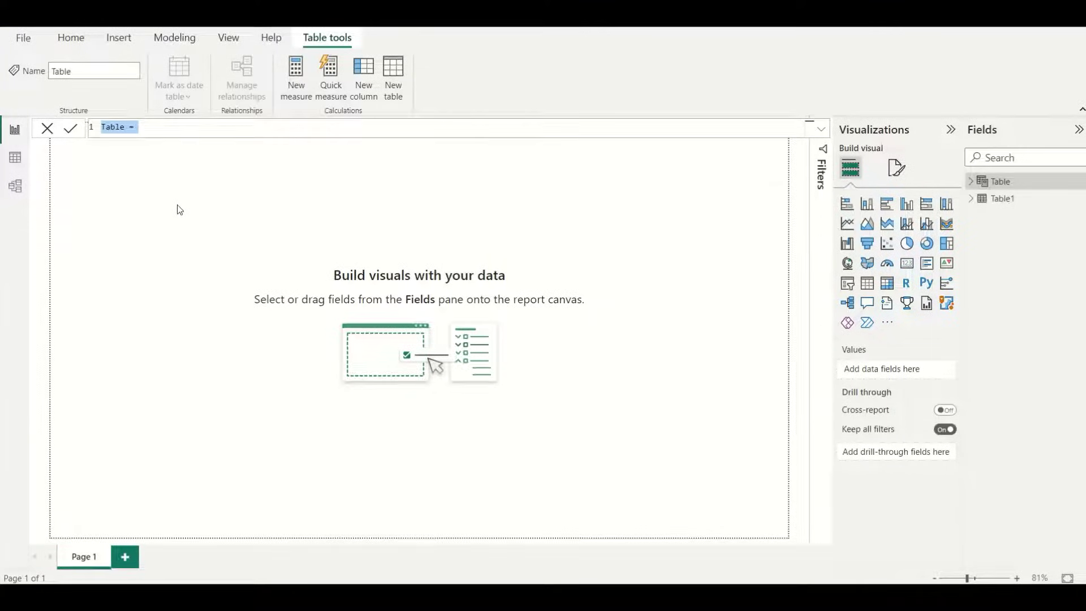
key("alt+Tab")
key("alt+Tab")
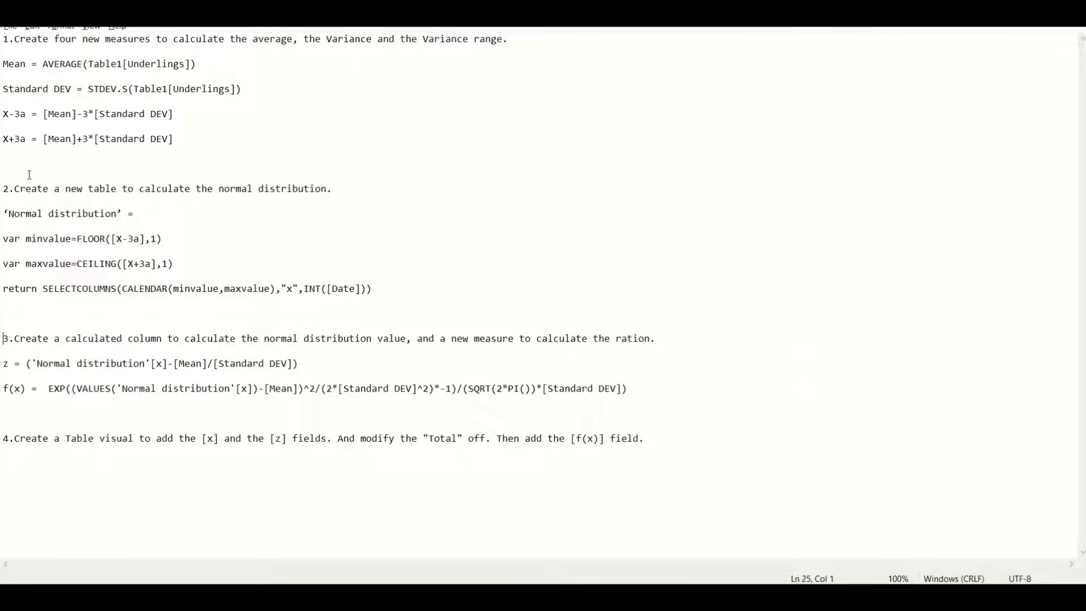
left_click_drag(16, 188, 347, 189)
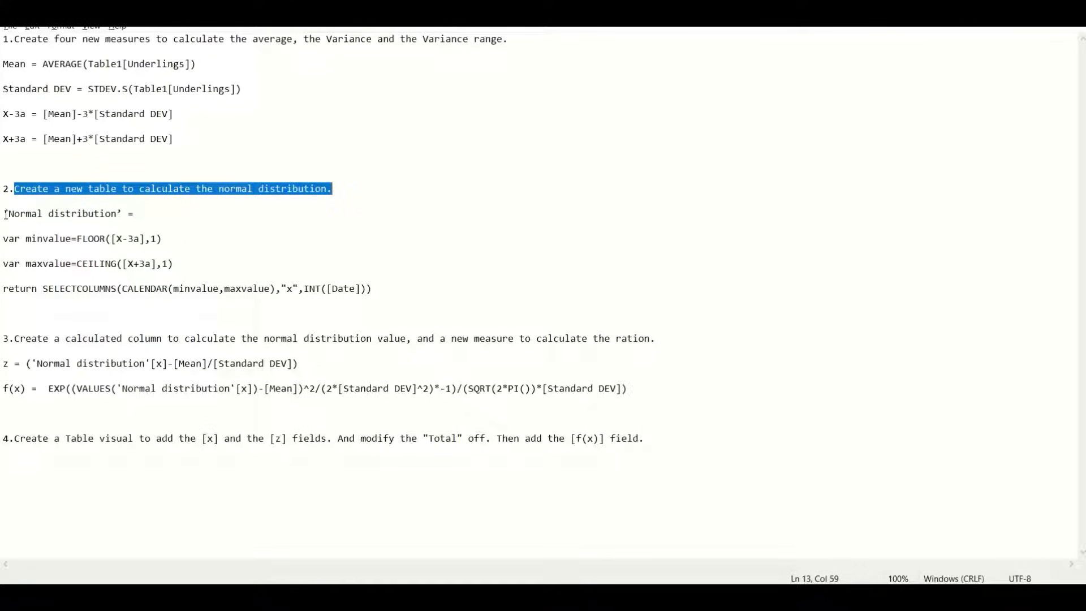
left_click_drag(5, 214, 371, 298)
key("ctrl+c")
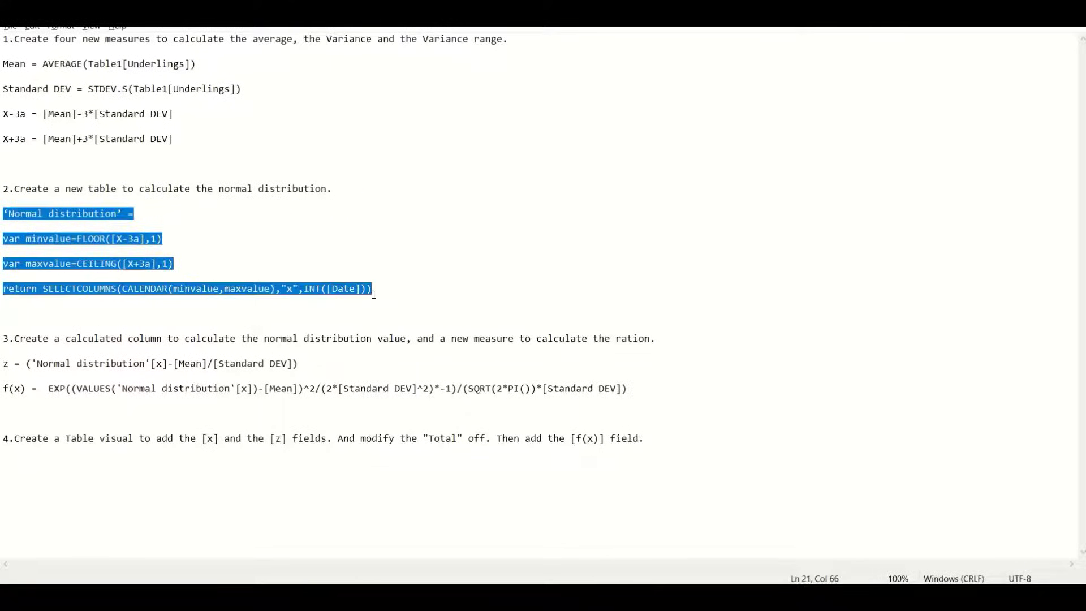
key("alt+Tab")
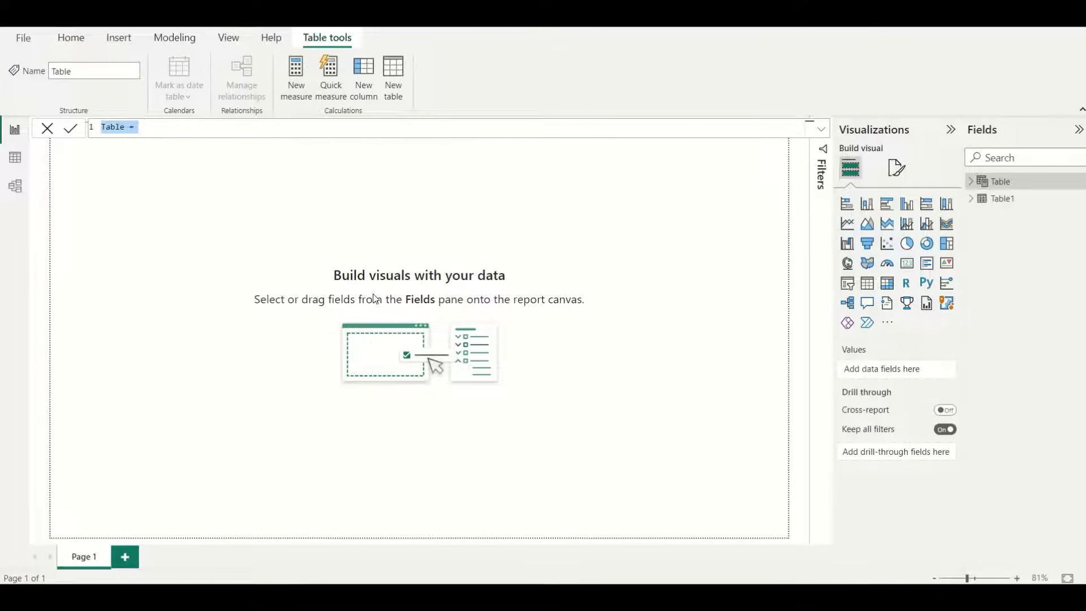
key("ctrl+v")
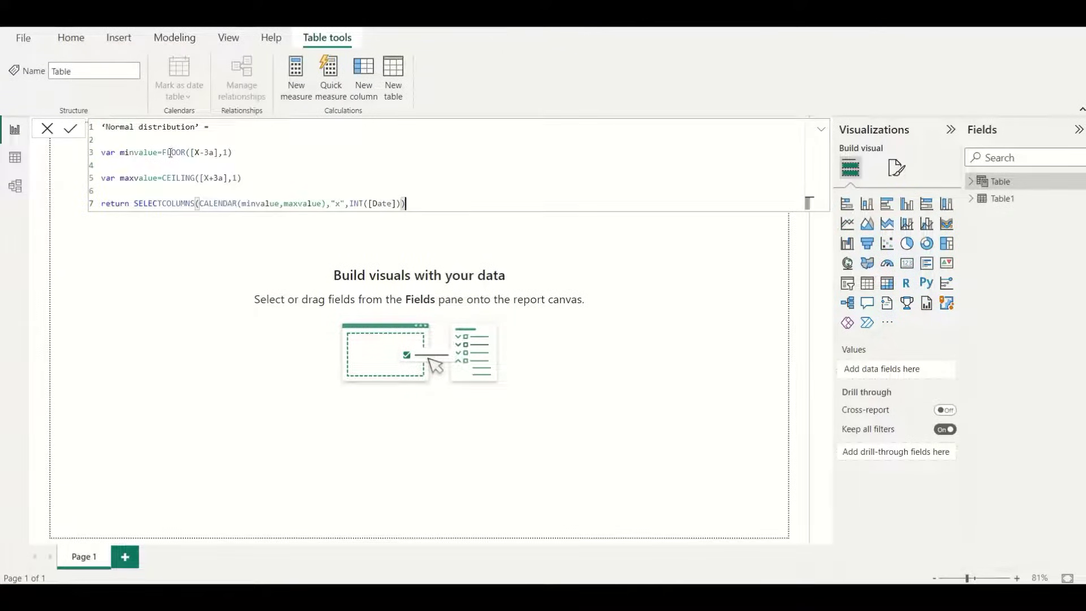
Remove the quotation marks around the table name Normal distribution, review the minvalue, maxvalue and return lines, and commit the formula
left_click(197, 128)
key("BackSpace")
key("BackSpace")
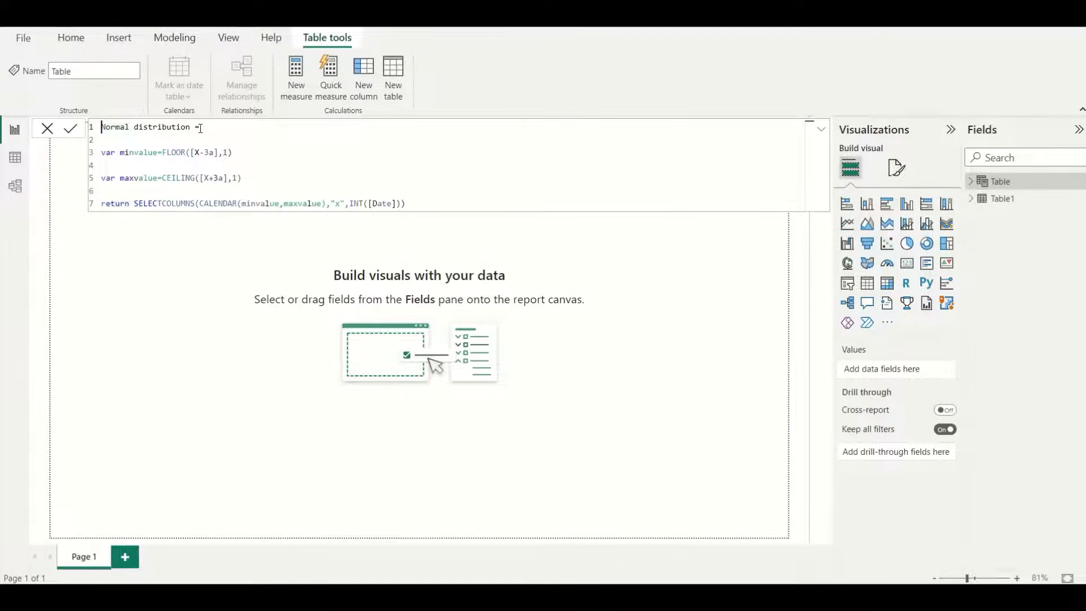
left_click_drag(233, 153, 100, 155)
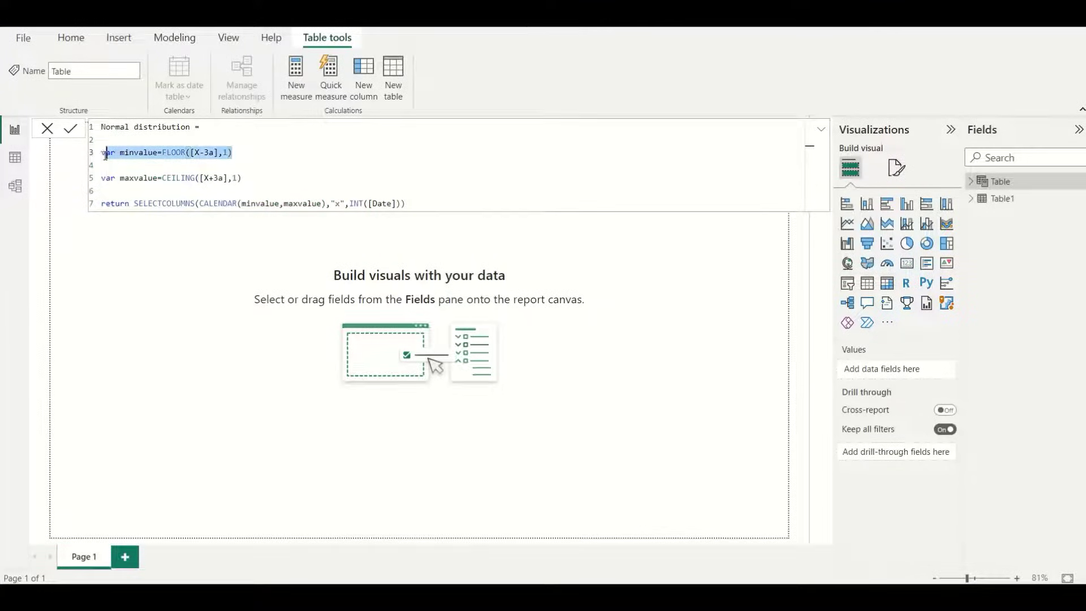
left_click_drag(246, 178, 100, 178)
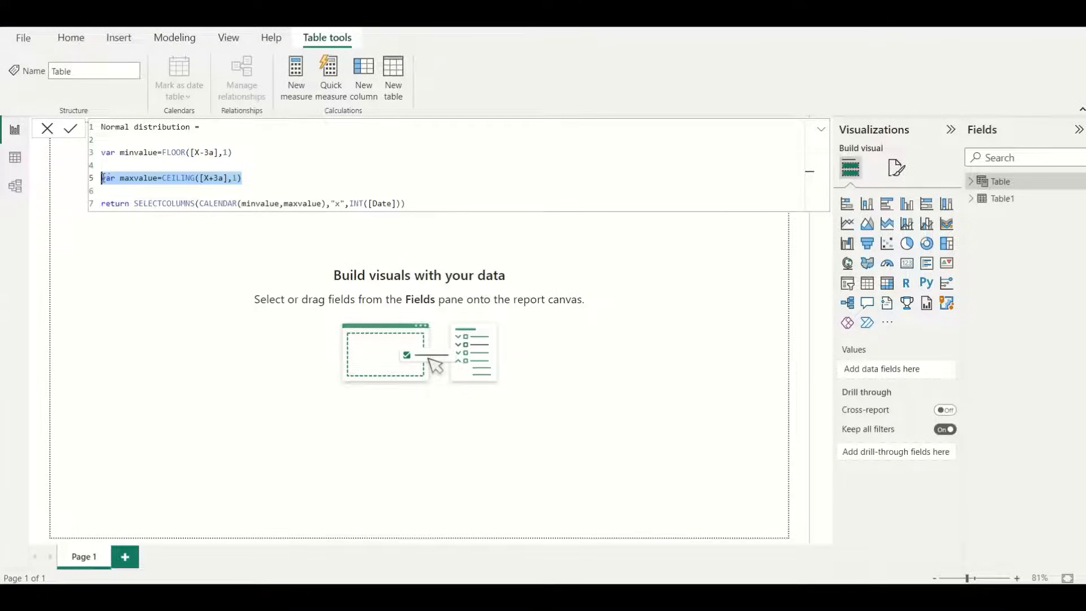
left_click(405, 204)
left_click_drag(405, 204, 100, 203)
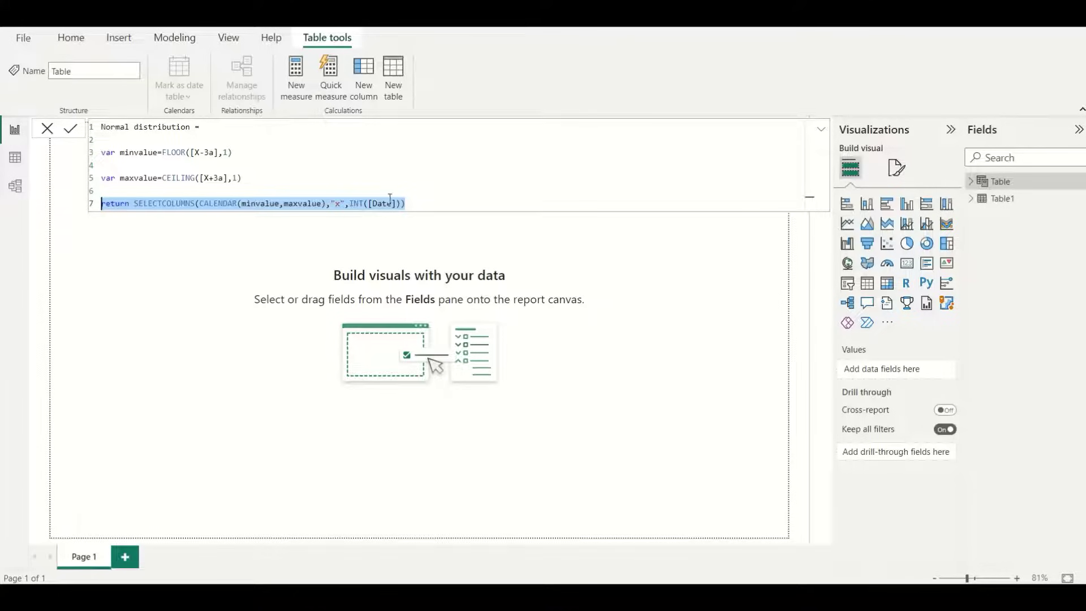
left_click(414, 203)
key("Return")
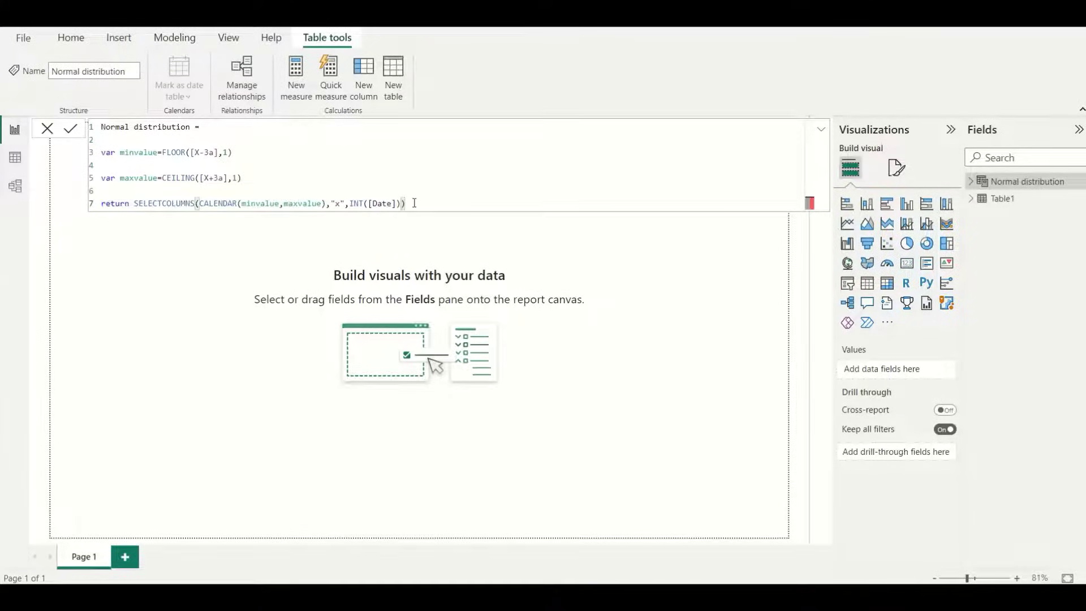
View the Normal distribution table's rows in Data view, with its fields expanded and Table1 collapsed
left_click(18, 165)
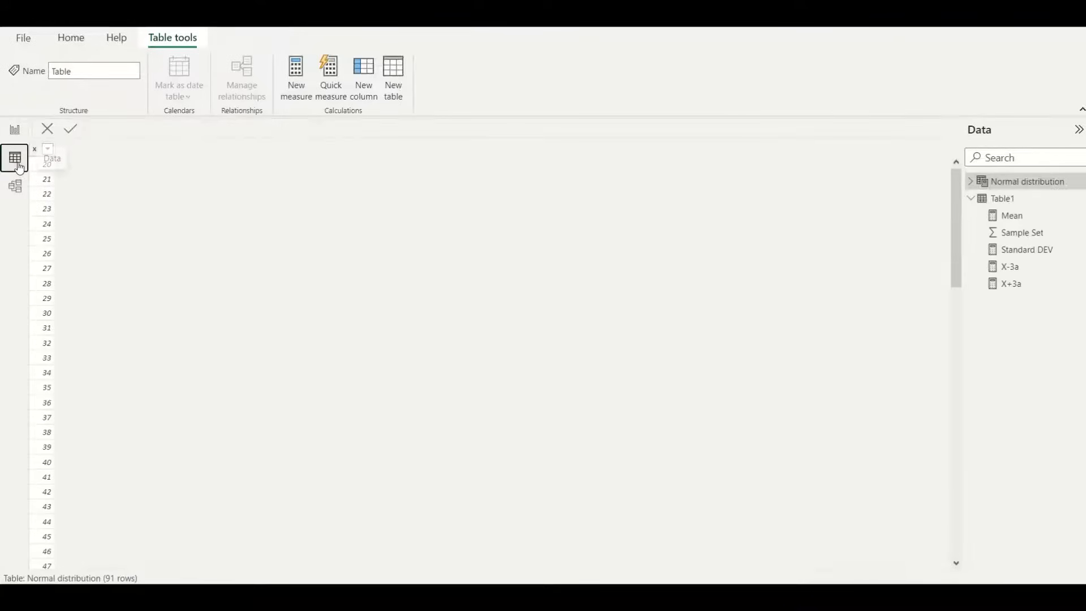
left_click(971, 201)
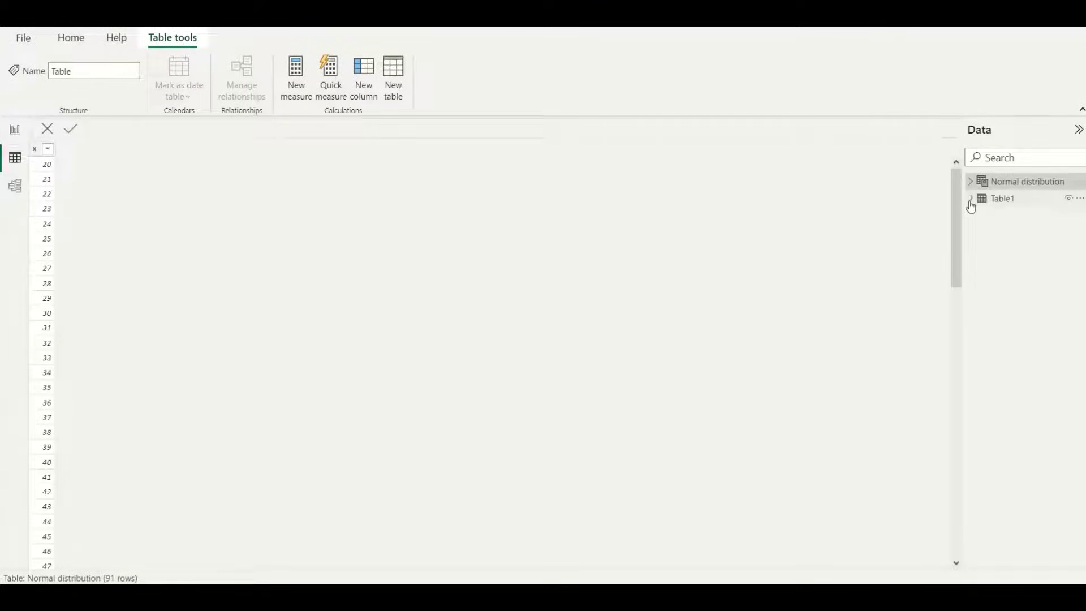
left_click(971, 182)
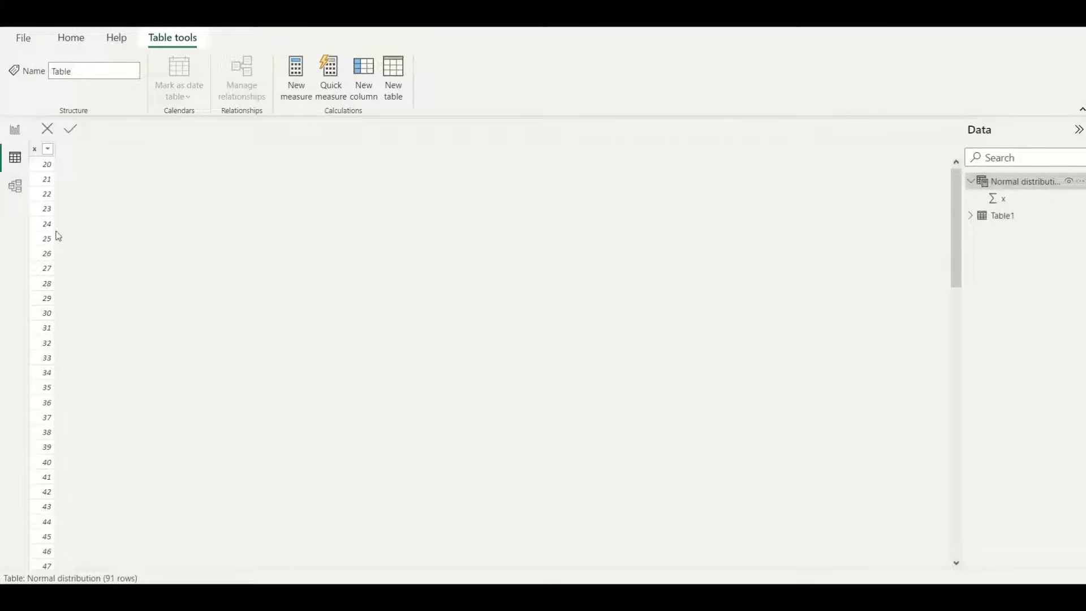
left_click(17, 131)
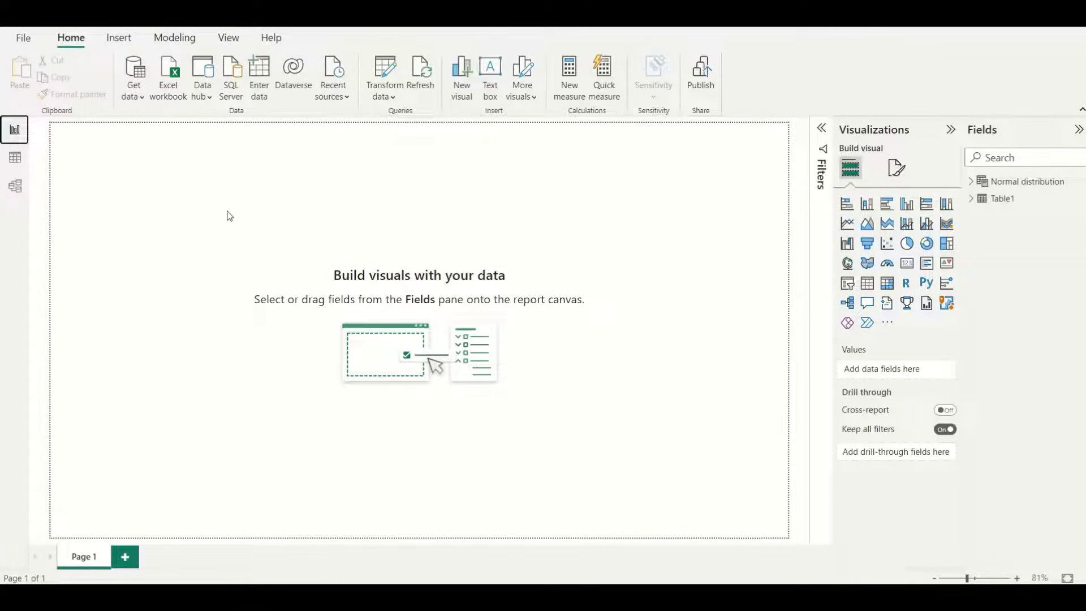
left_click(15, 161)
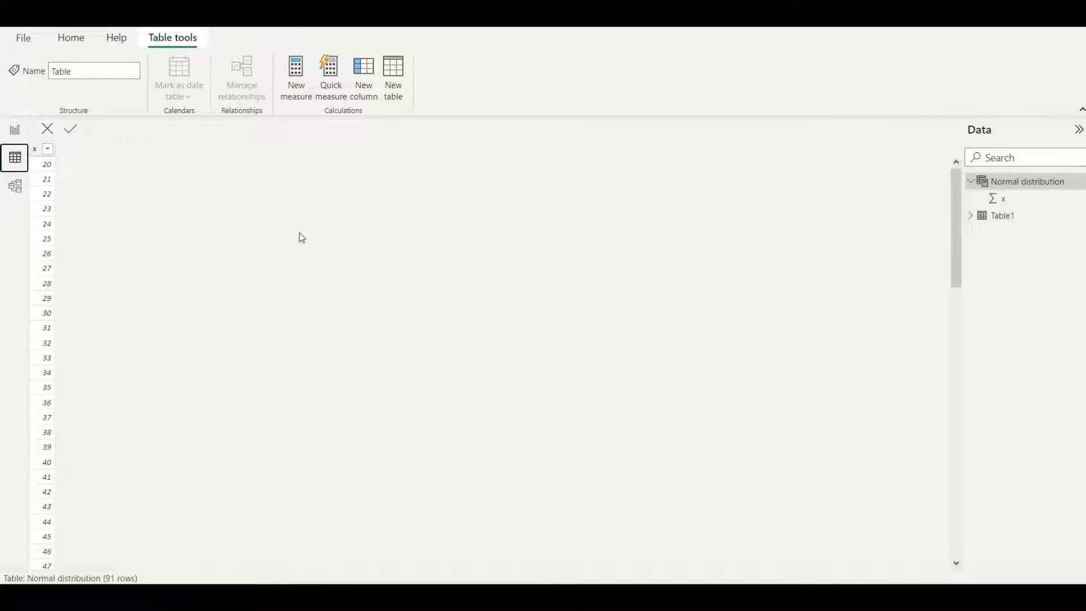
Add a calculated column to the Normal distribution table using z = ('Normal distribution'[x]-[Mean]/[Standard DEV]), copied from section 3 of the text notes
key("alt+Tab")
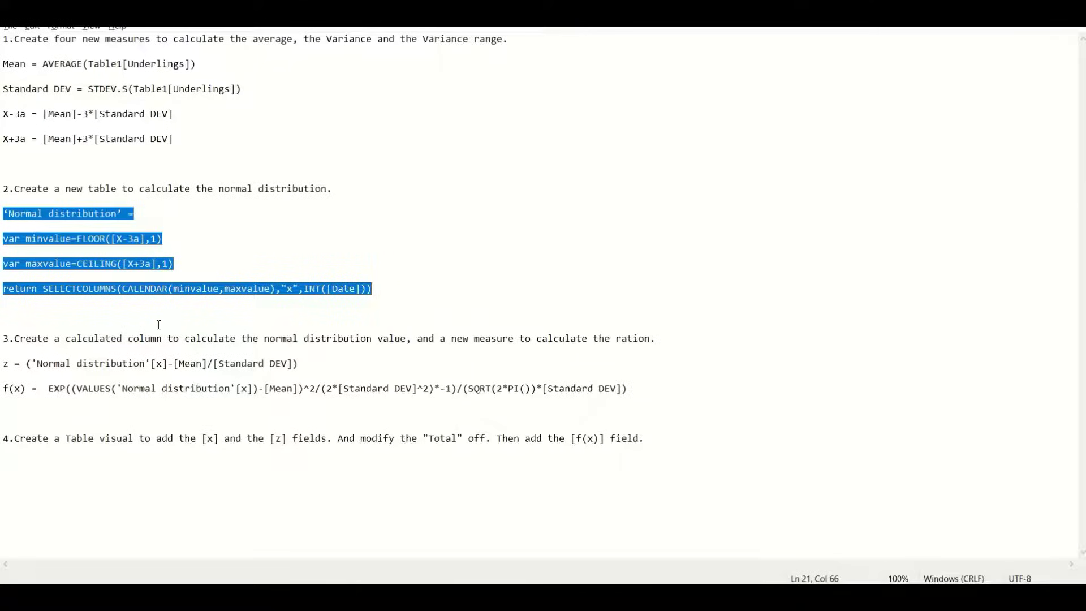
left_click_drag(20, 340, 168, 356)
left_click_drag(268, 350, 408, 342)
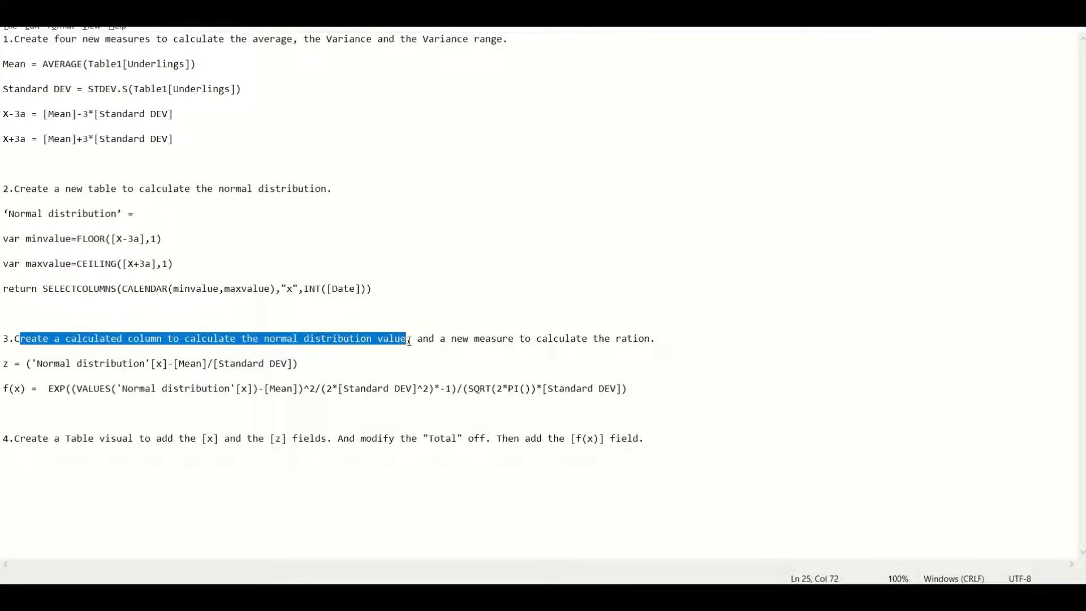
left_click_drag(312, 364, 2, 364)
key("ctrl+c")
key("alt+Tab")
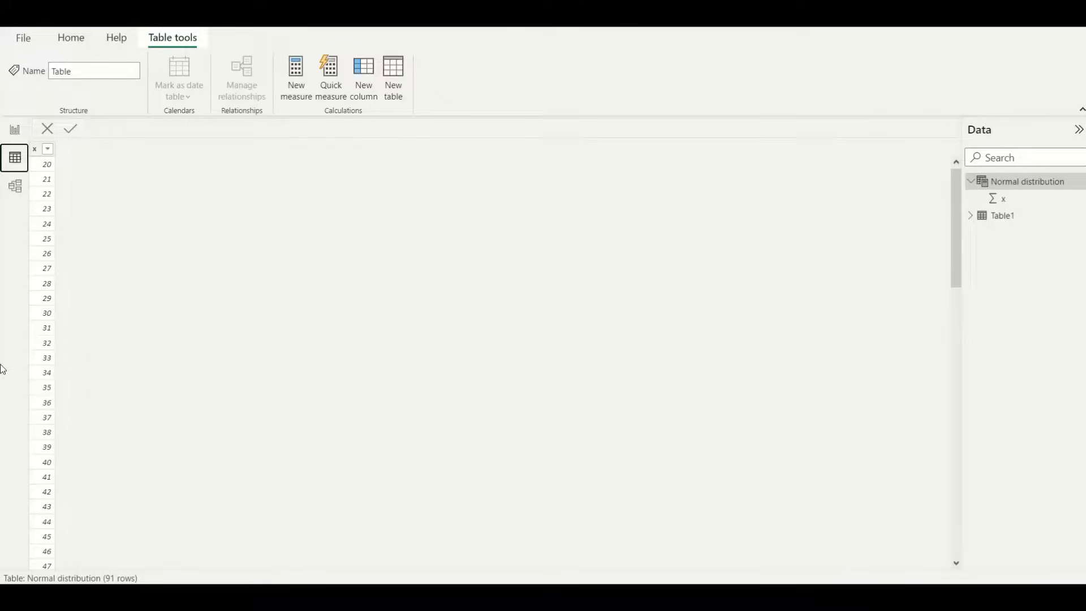
left_click(360, 65)
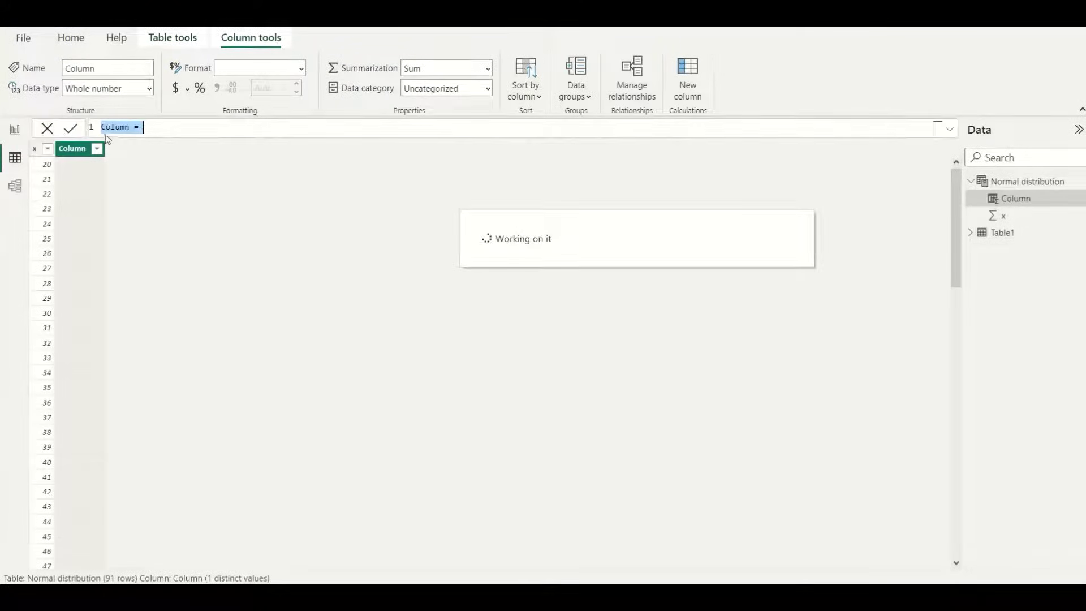
key("ctrl+v")
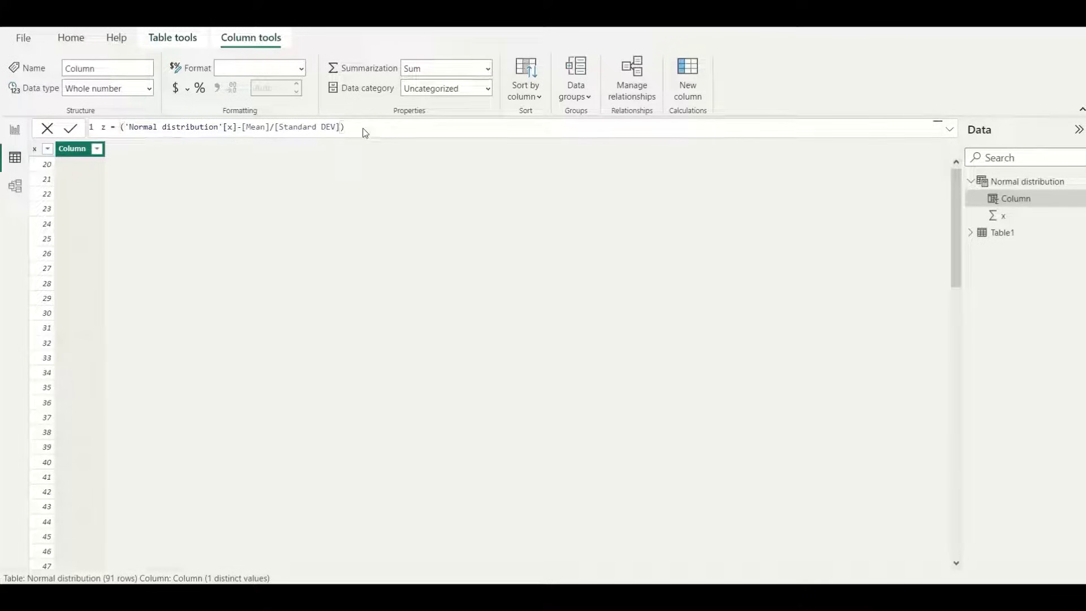
key("Return")
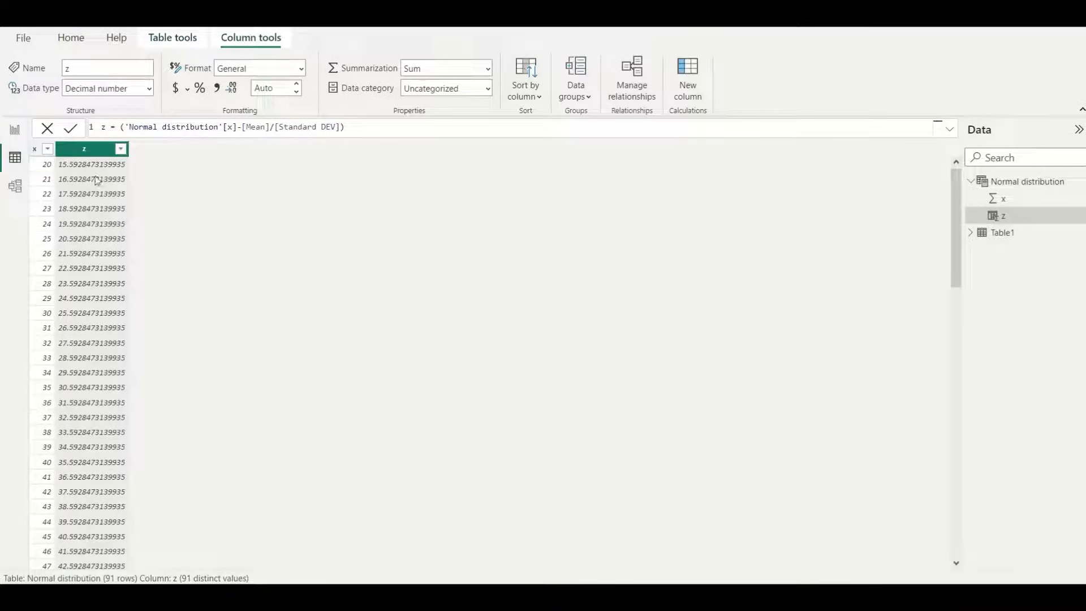
Format the z column as Decimal number with 9 decimal places
left_click(150, 89)
left_click(107, 128)
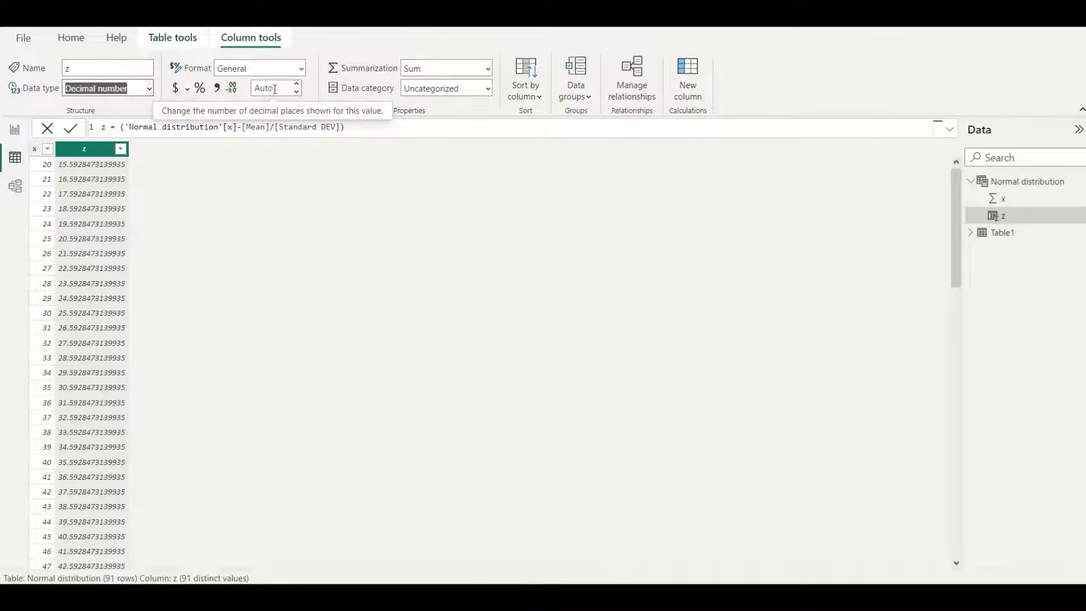
left_click(301, 69)
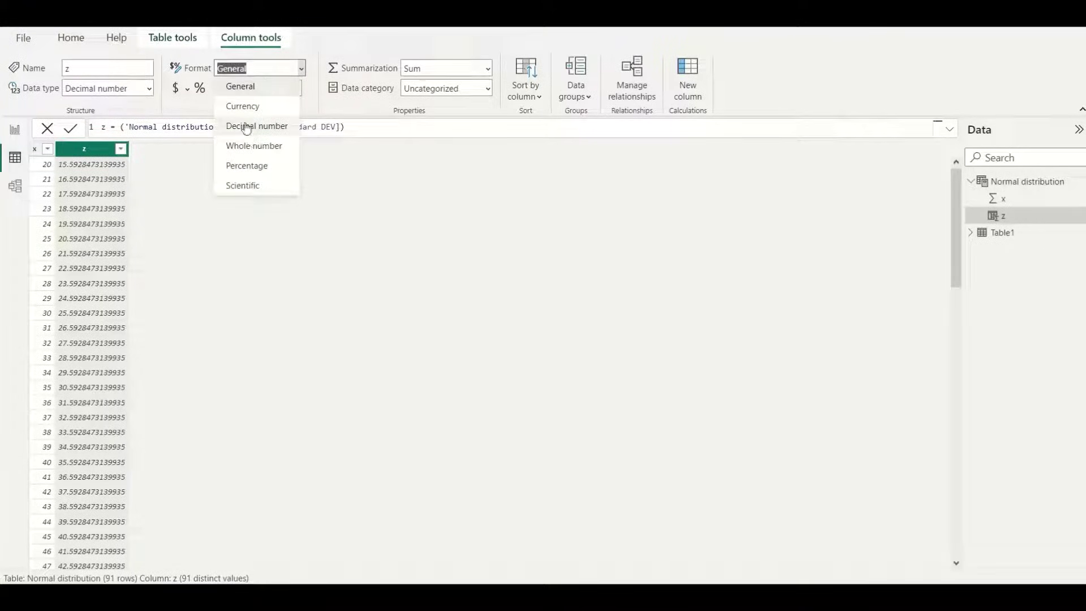
left_click(254, 127)
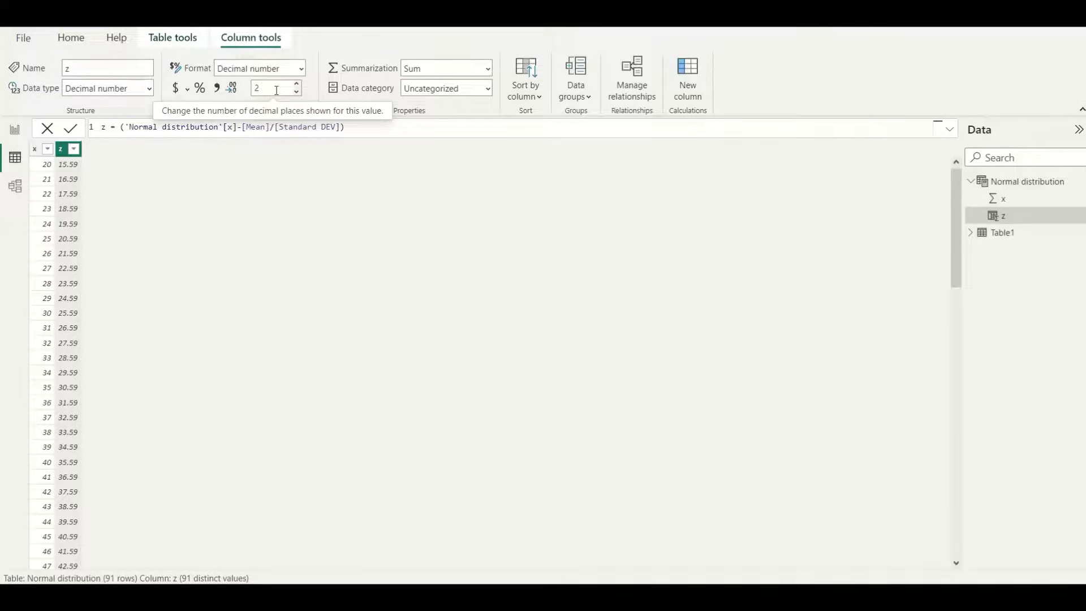
type("9")
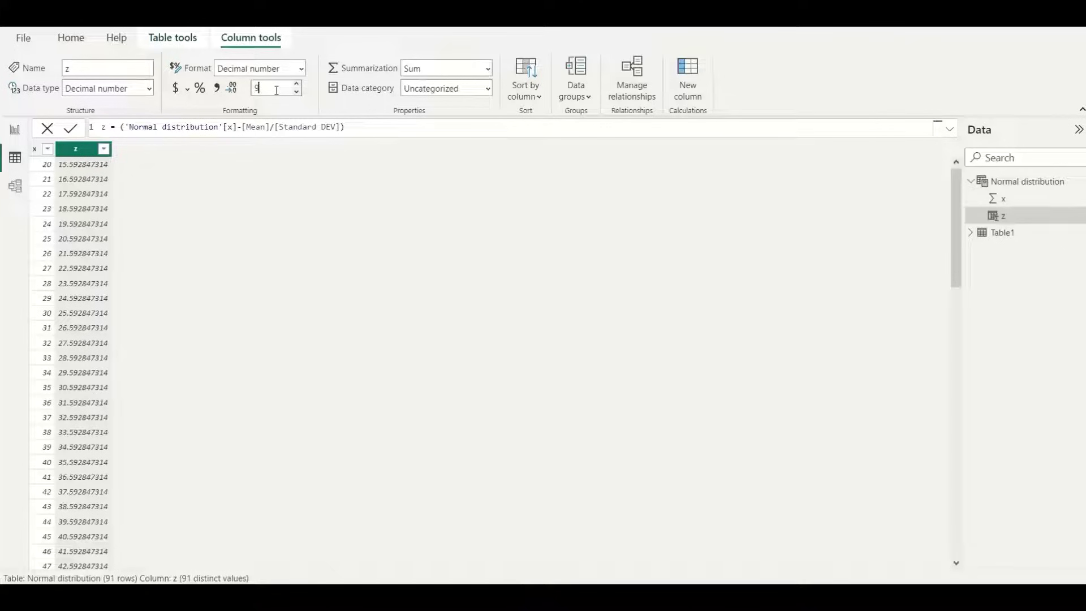
In Report view, add a measure to Normal distribution from the notes: f(x) = EXP((VALUES('Normal distribution'[x])-[Mean])^2/(2*[Standard DEV]^2)*-1)/(SQRT(2*PI())*[Standard DEV])
left_click(13, 135)
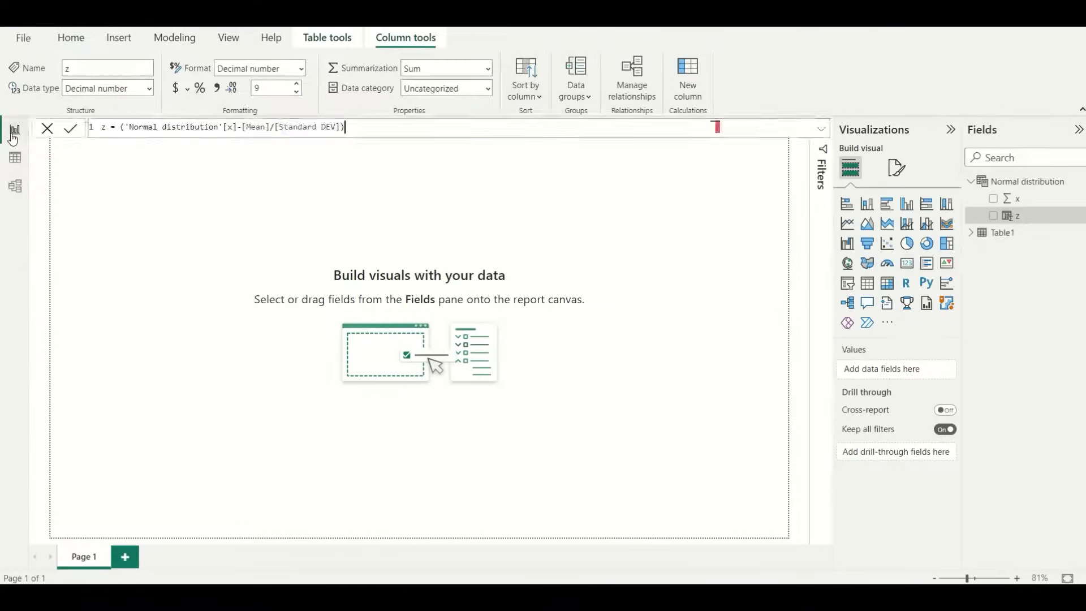
key("alt+Tab")
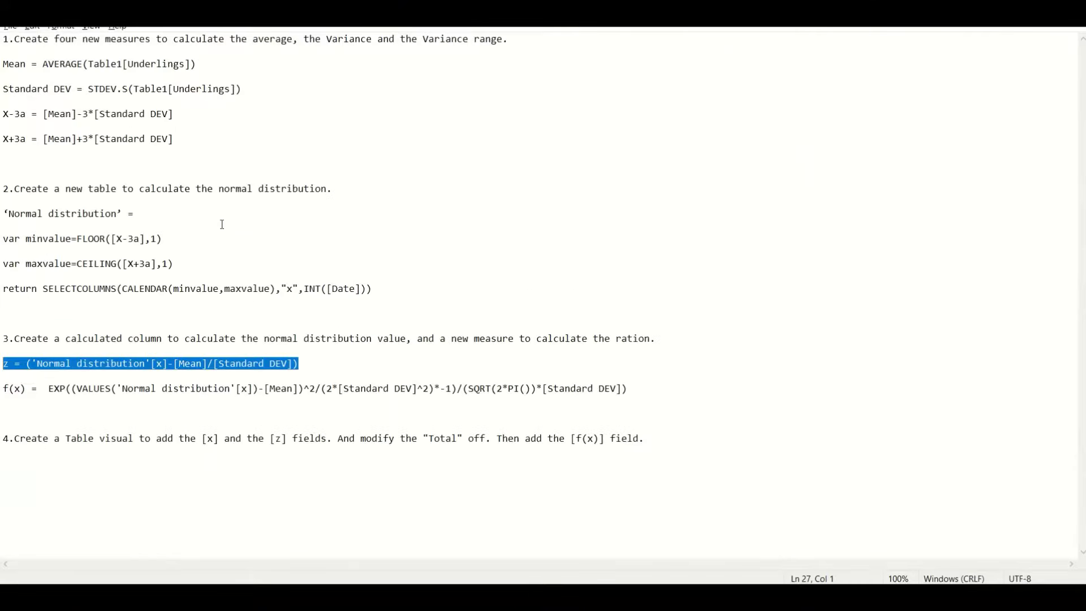
left_click_drag(456, 338, 652, 340)
left_click_drag(4, 389, 351, 380)
left_click_drag(612, 389, 645, 393)
key("ctrl+c")
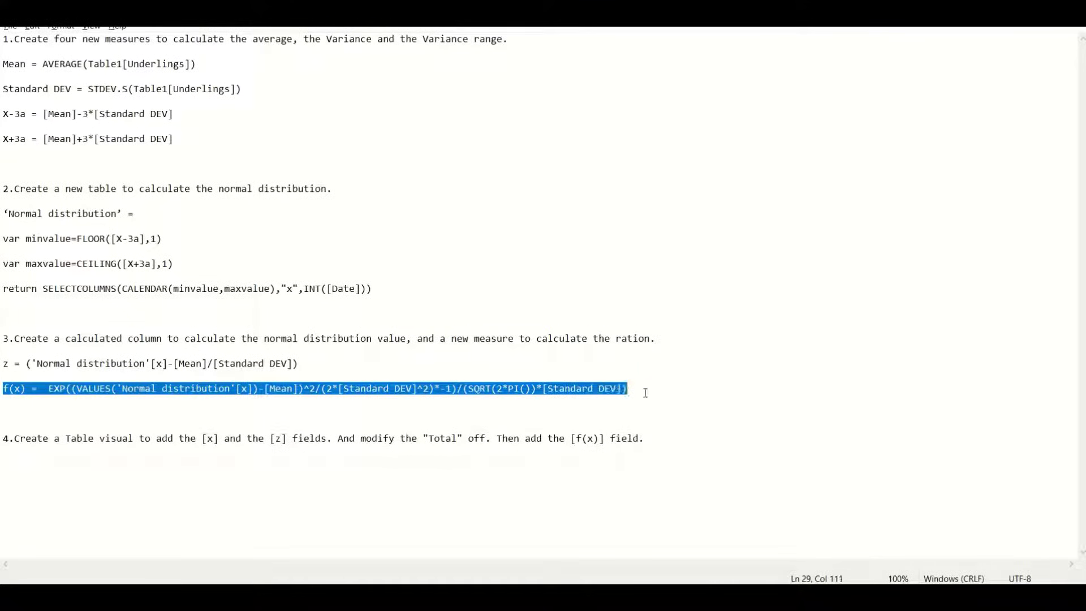
key("alt+Tab")
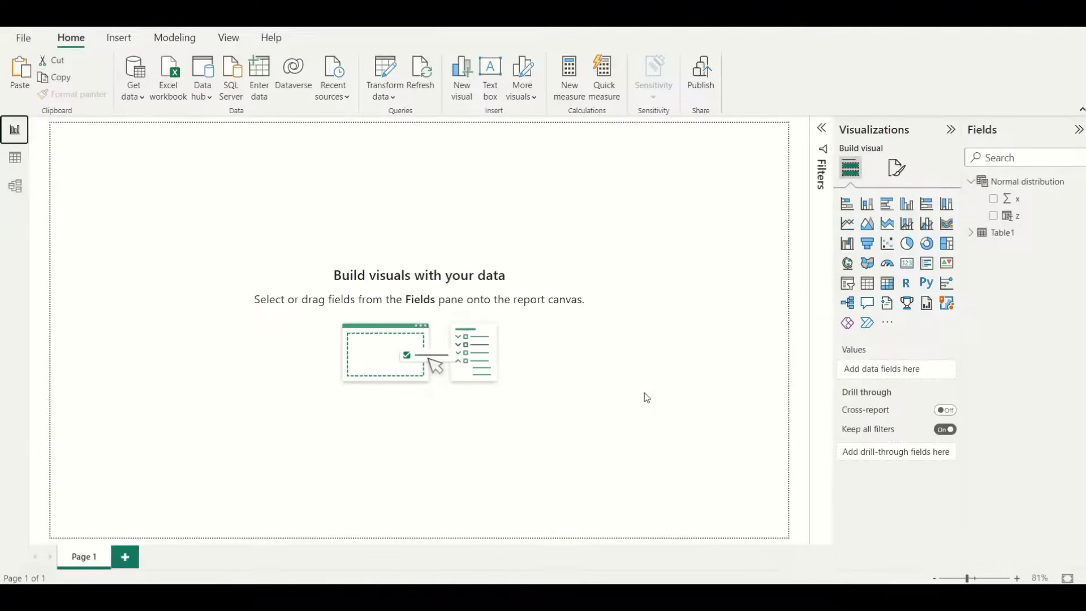
left_click(1080, 182)
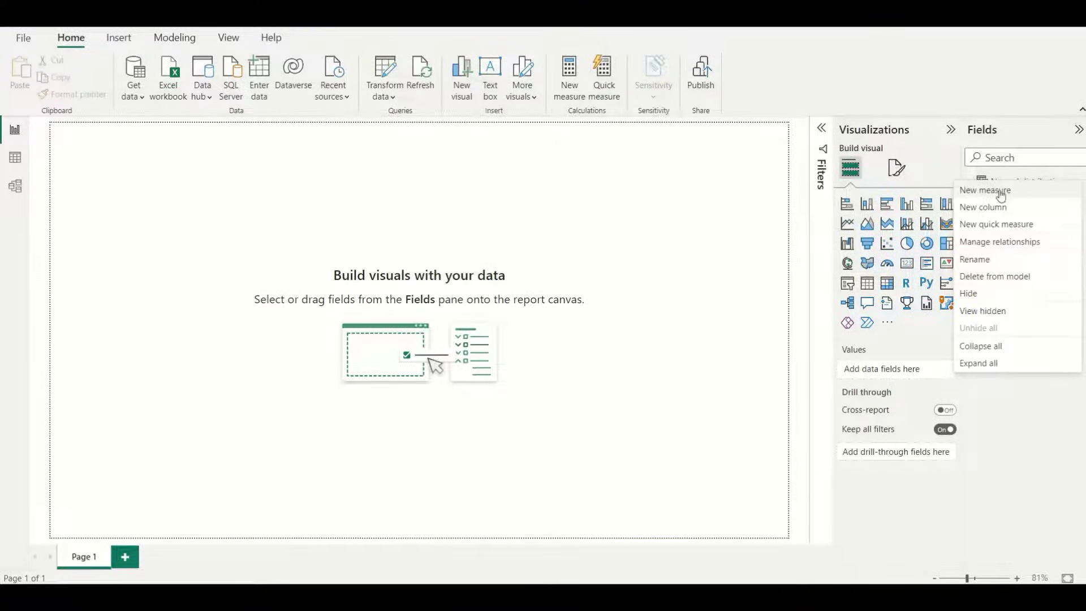
left_click(1033, 196)
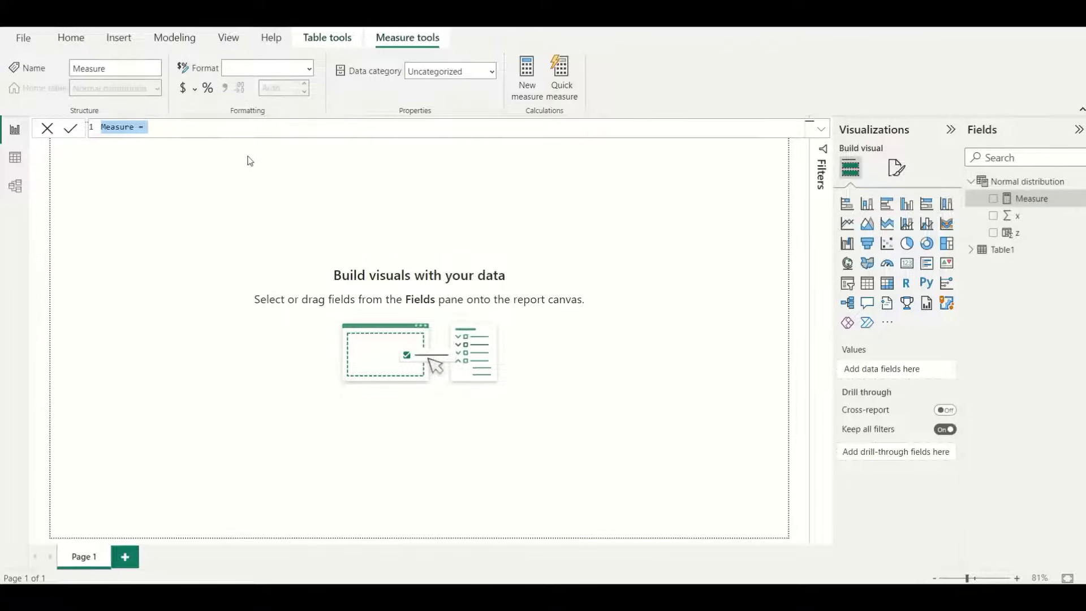
key("ctrl+v")
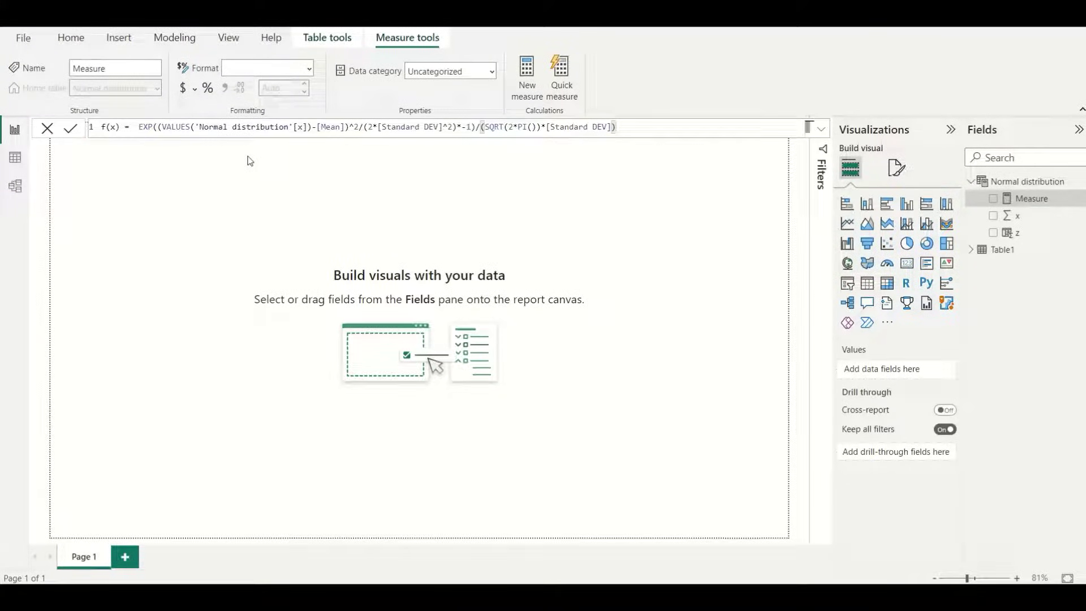
key("Return")
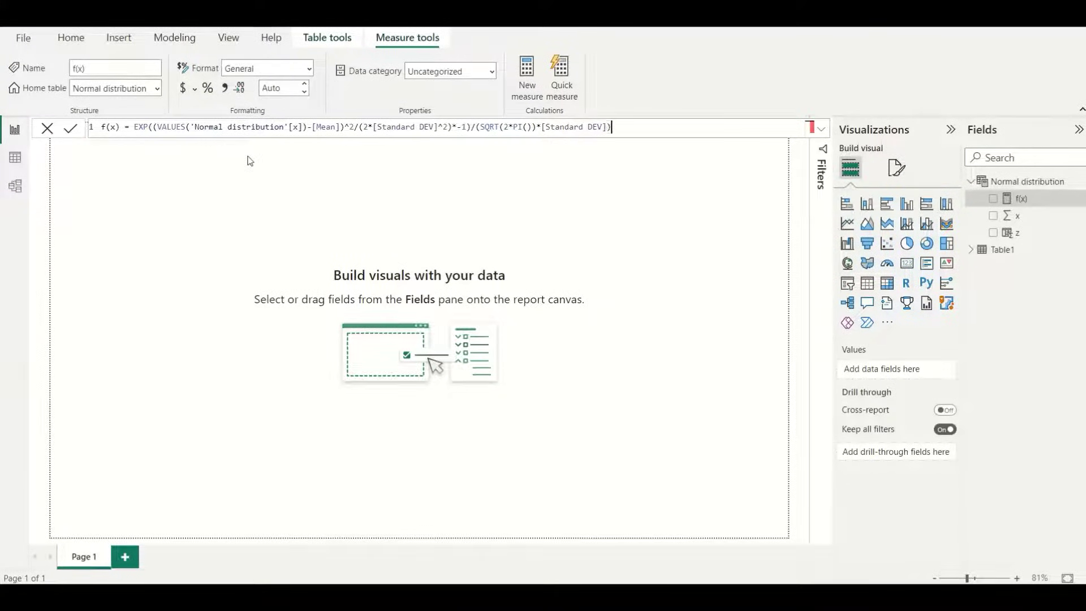
Following section 4 of the text notes, add an empty table visual at the report page's left side and enlarge it to most of the page height
key("alt+Tab")
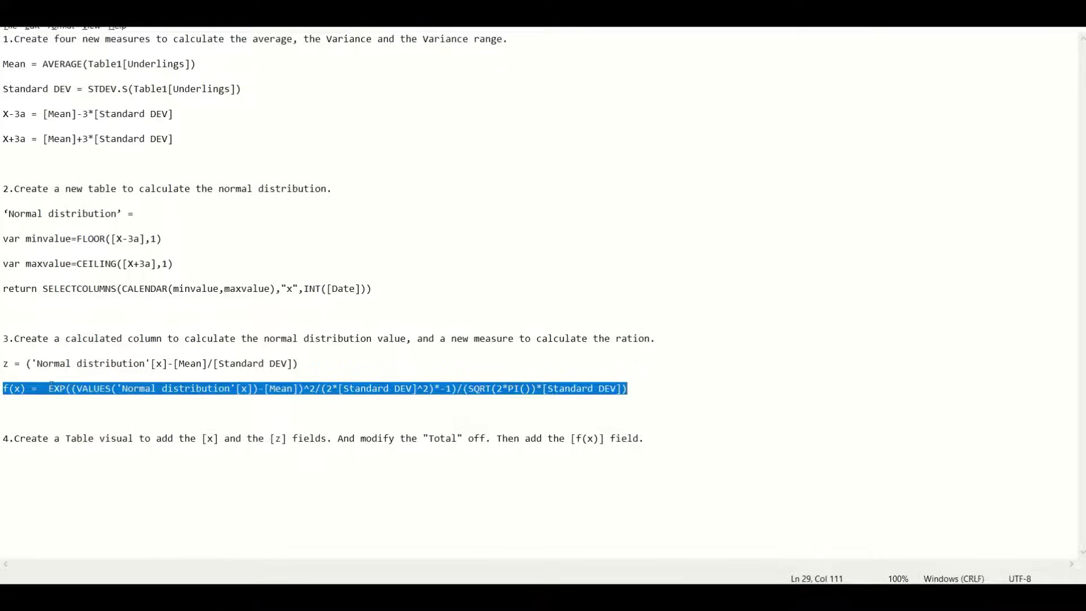
left_click_drag(14, 438, 659, 475)
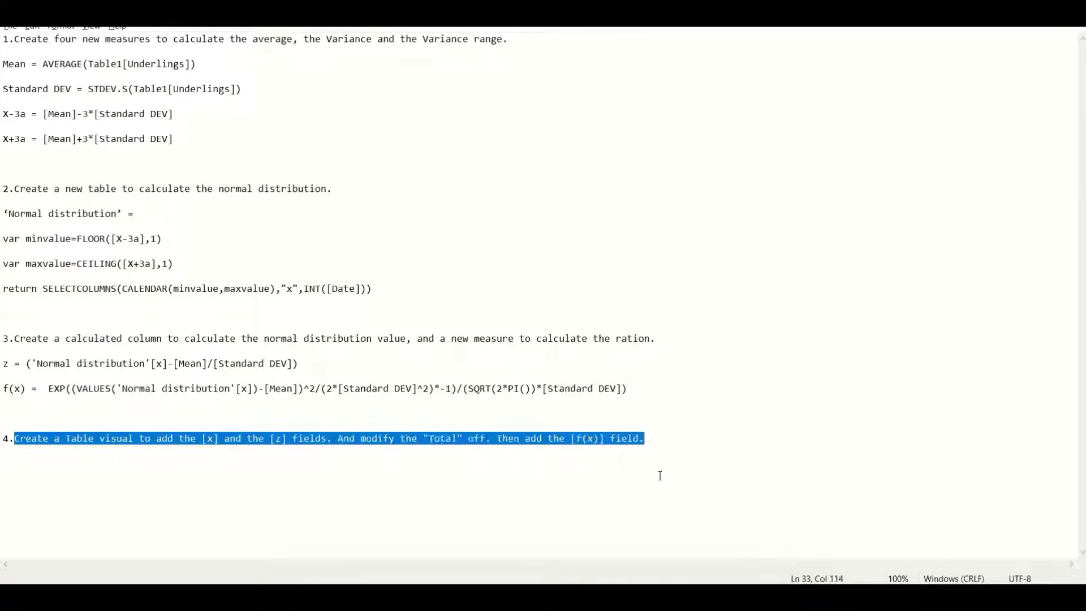
left_click(660, 476)
key("alt+Tab")
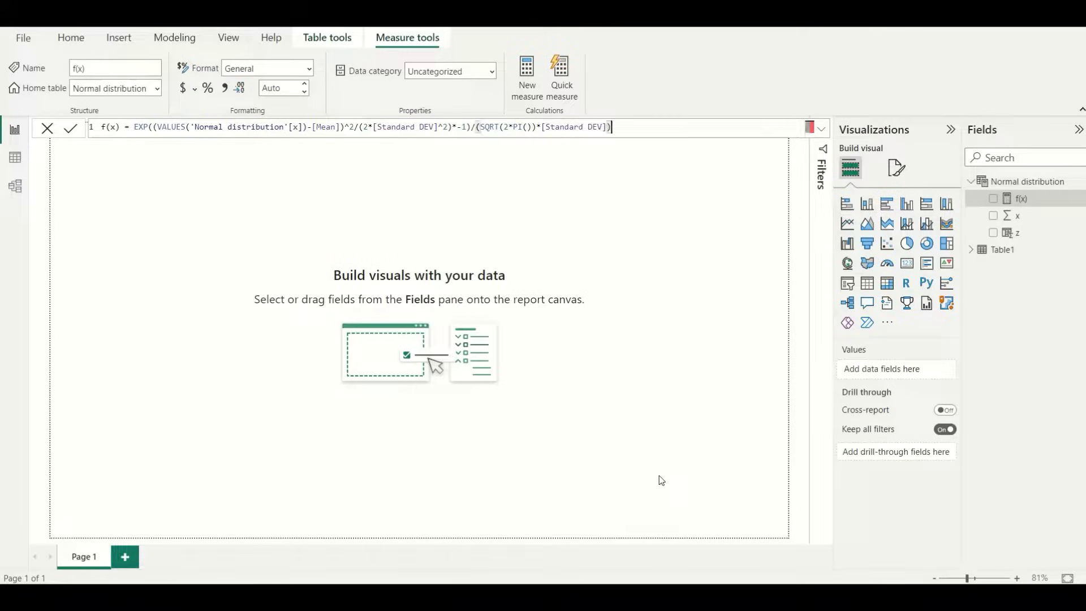
left_click(870, 289)
left_click_drag(111, 192, 124, 229)
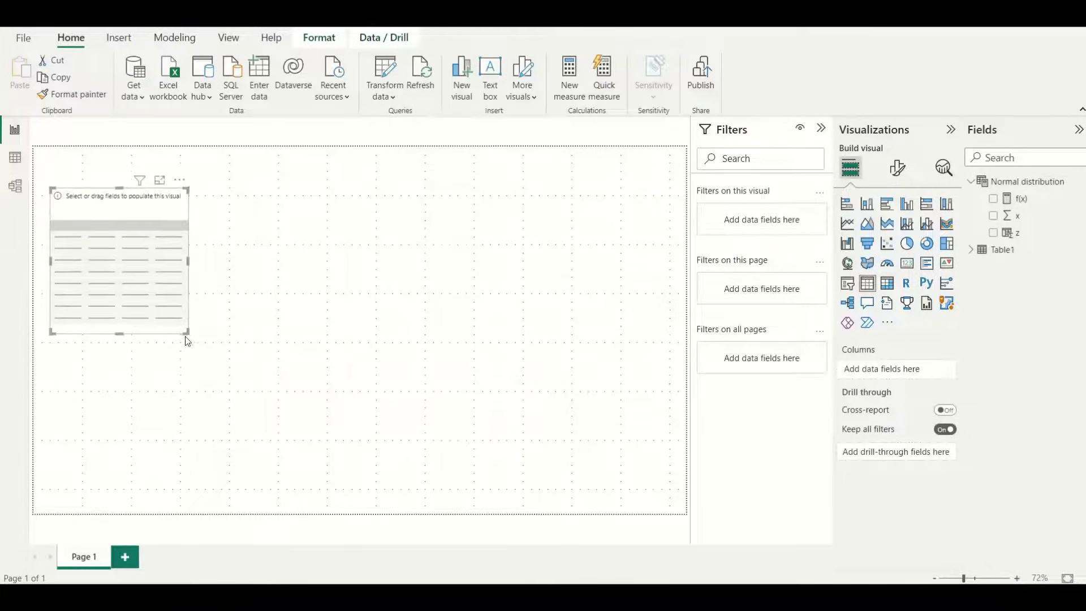
left_click_drag(187, 333, 220, 488)
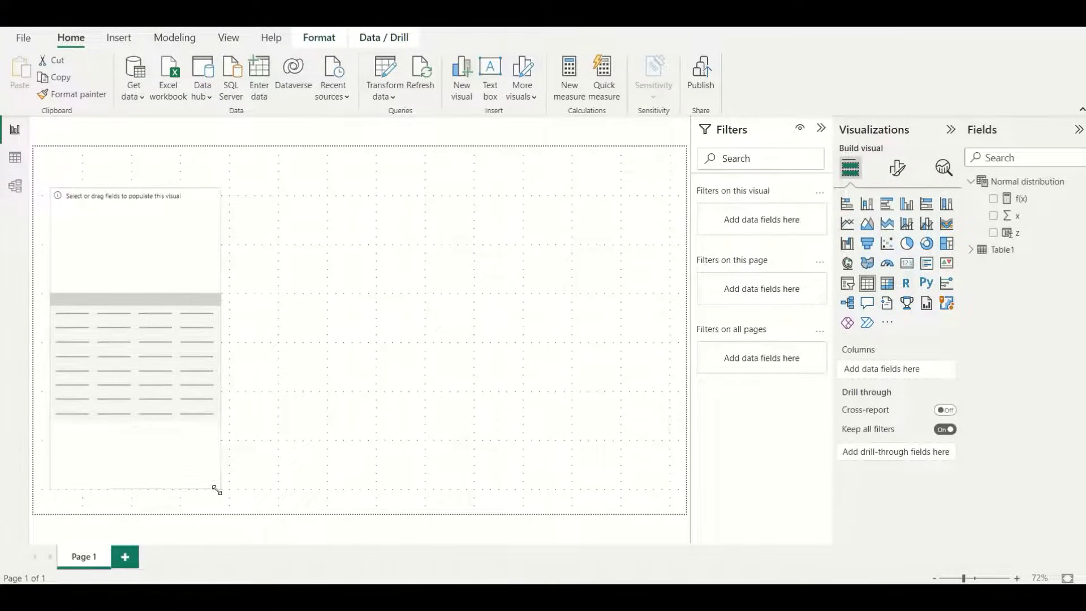
Add the x and z fields as columns of the table visual, both set to Don't summarize
left_click_drag(1025, 223, 900, 374)
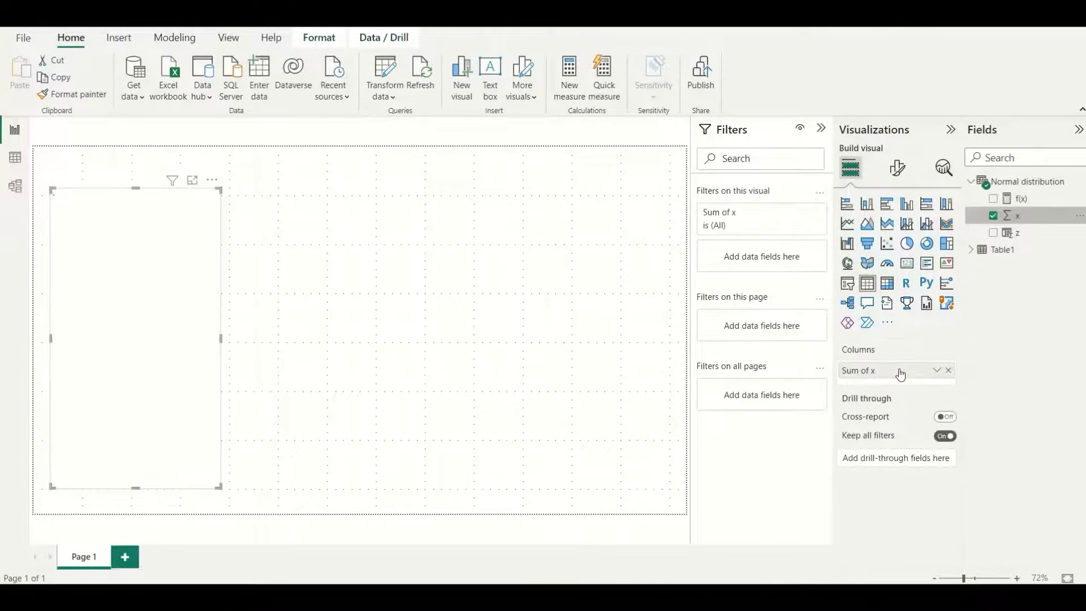
left_click(937, 371)
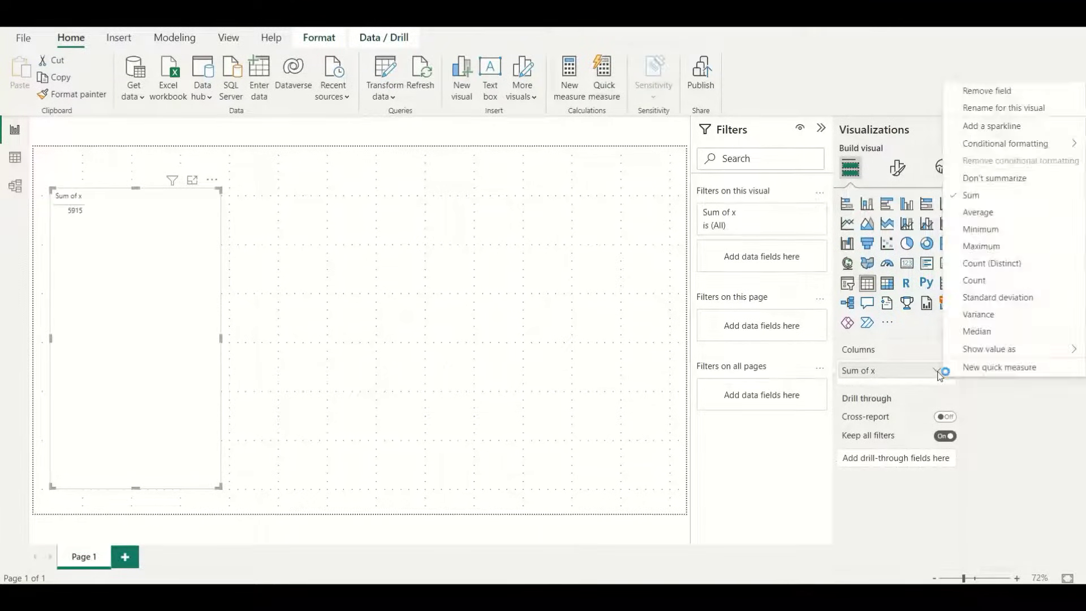
left_click(965, 181)
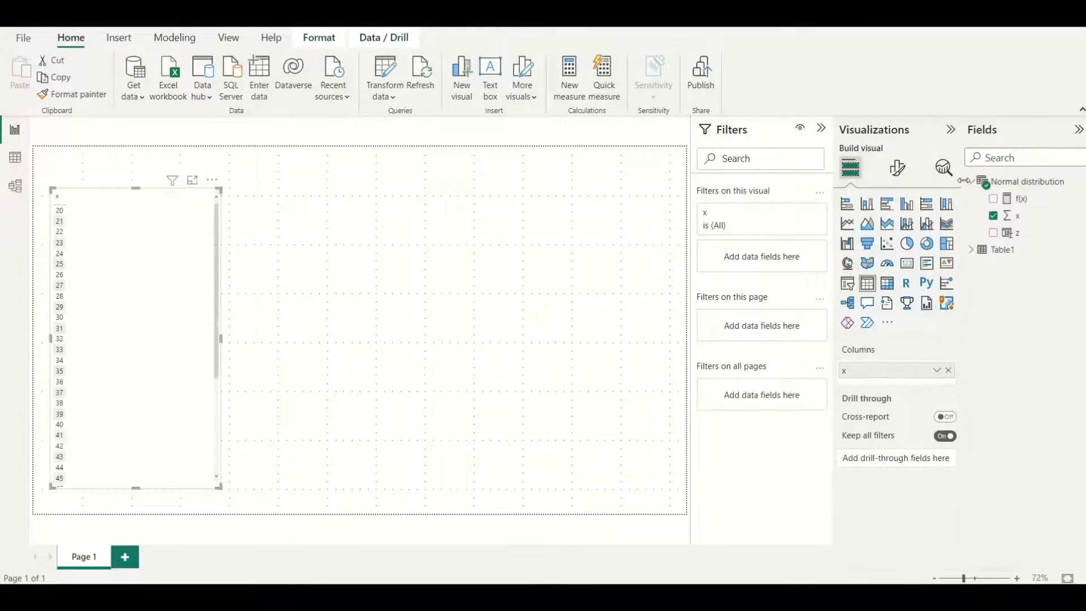
left_click_drag(1026, 233, 902, 381)
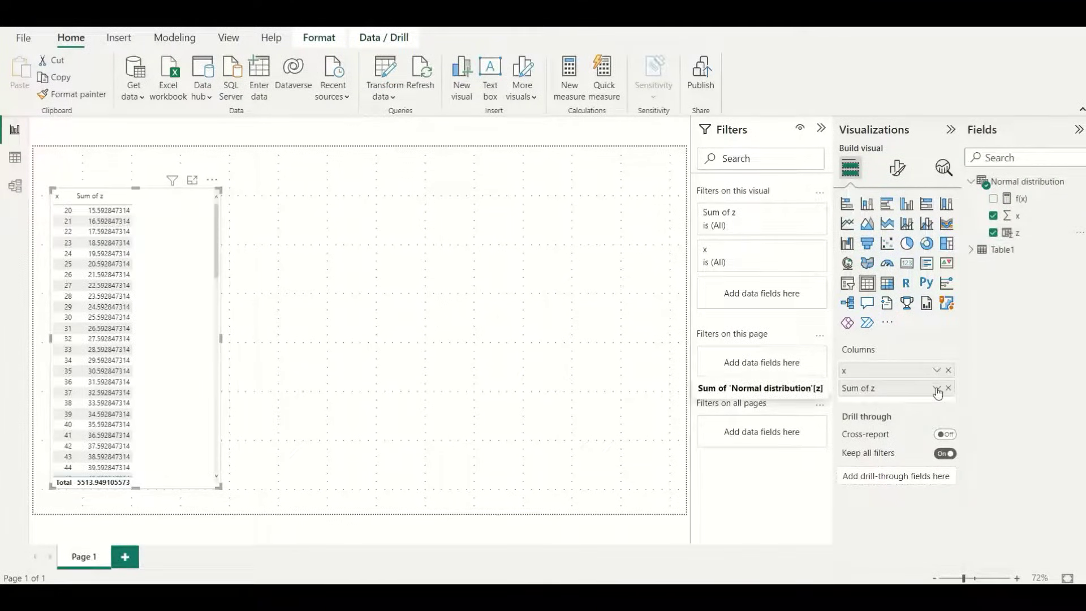
left_click(937, 389)
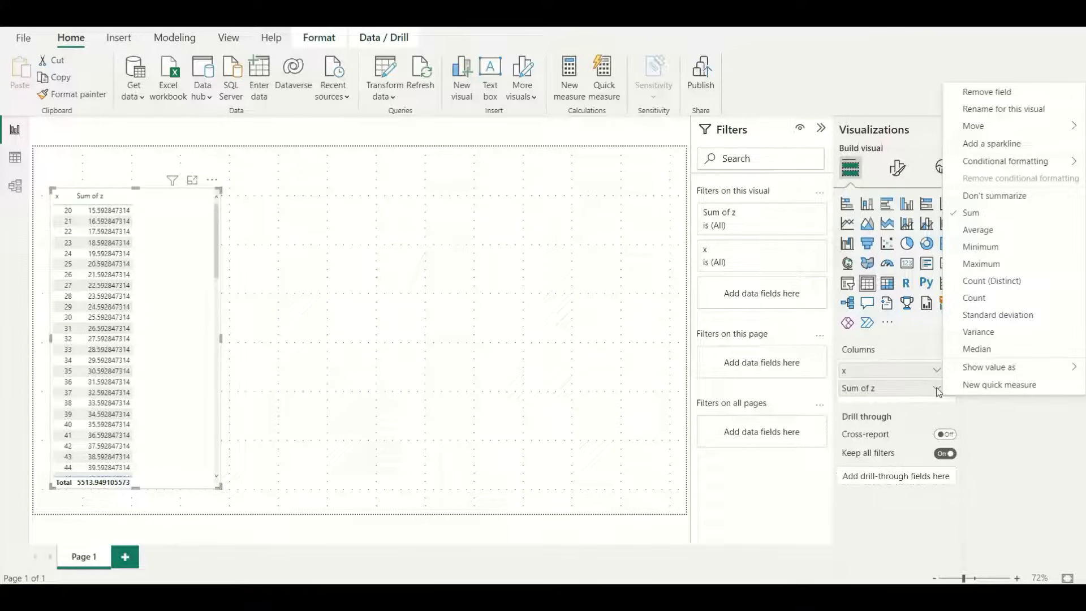
left_click(973, 195)
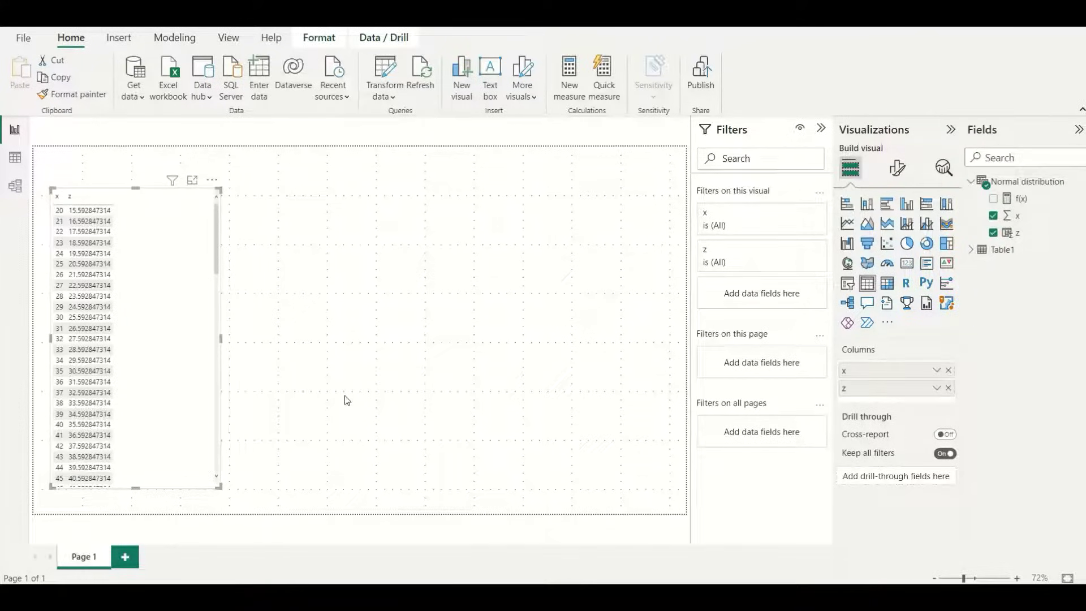
Turn off the totals values in the table visual's formatting
left_click(897, 167)
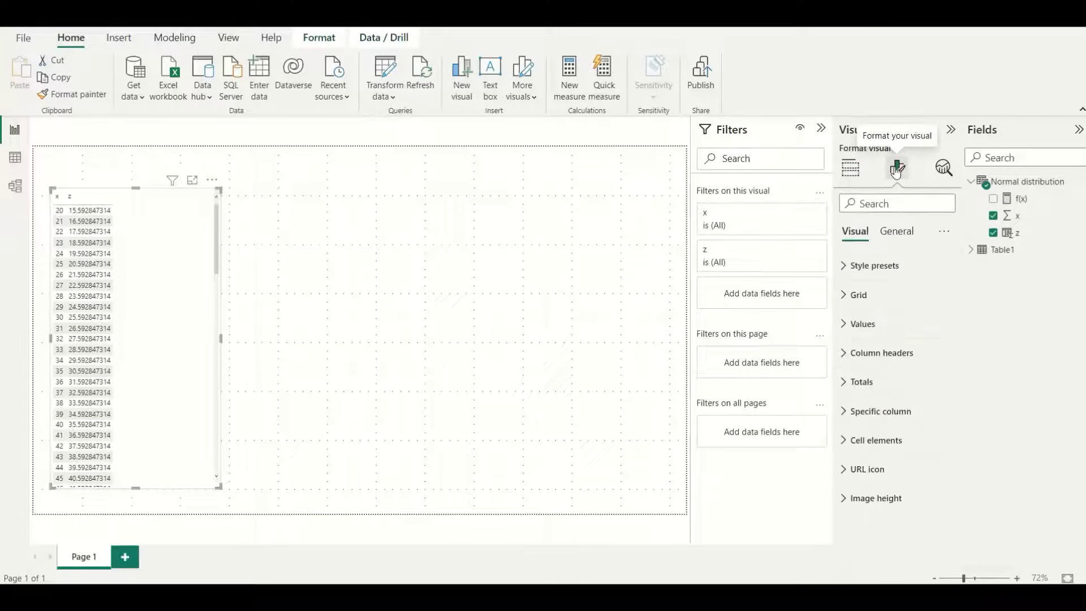
left_click(842, 382)
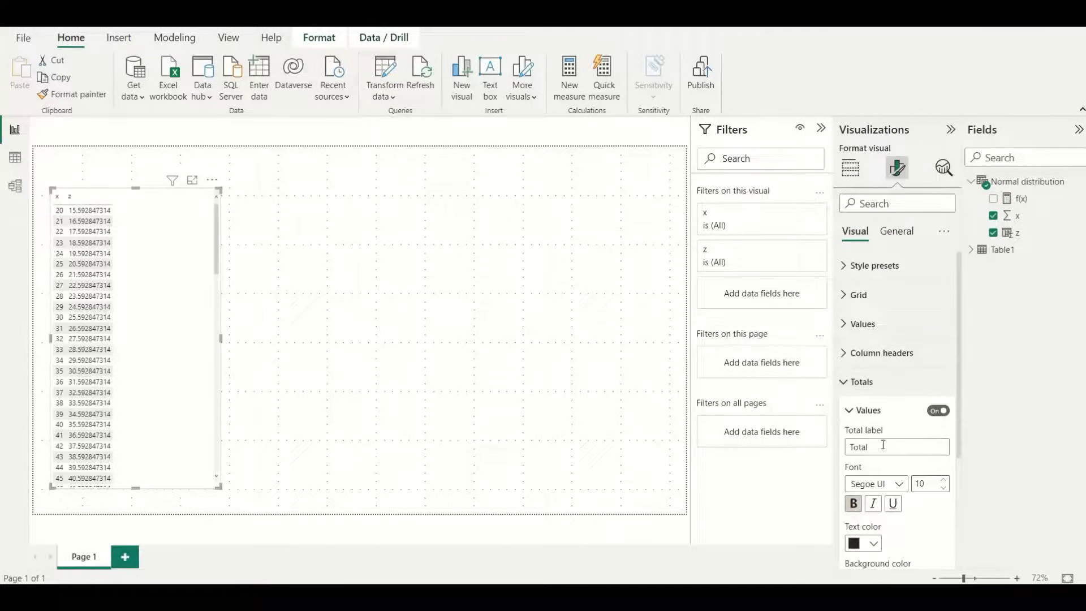
scroll(881, 446, "down", 3)
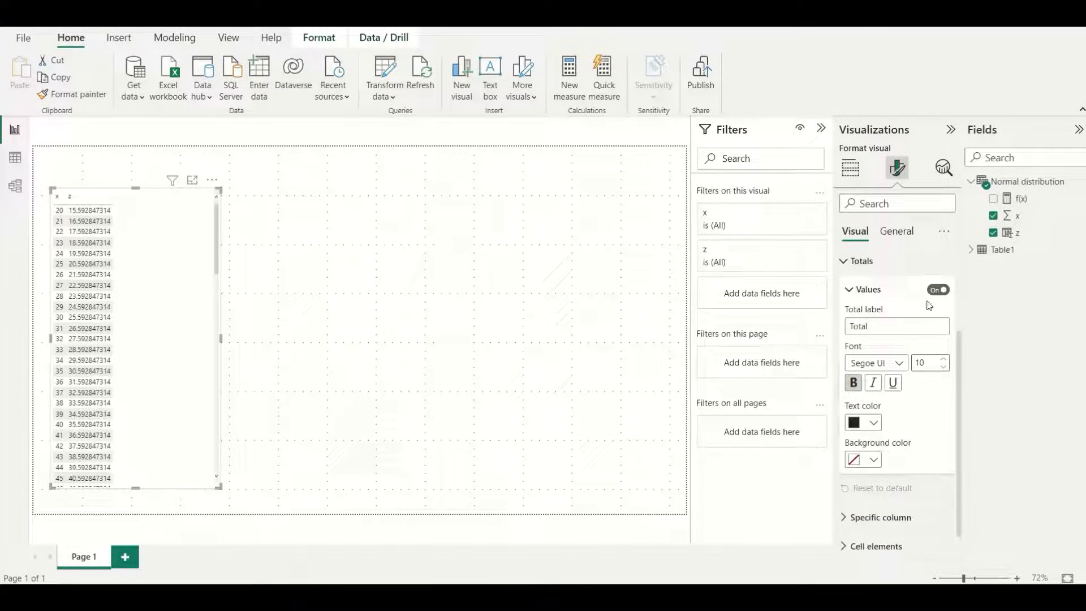
left_click(946, 292)
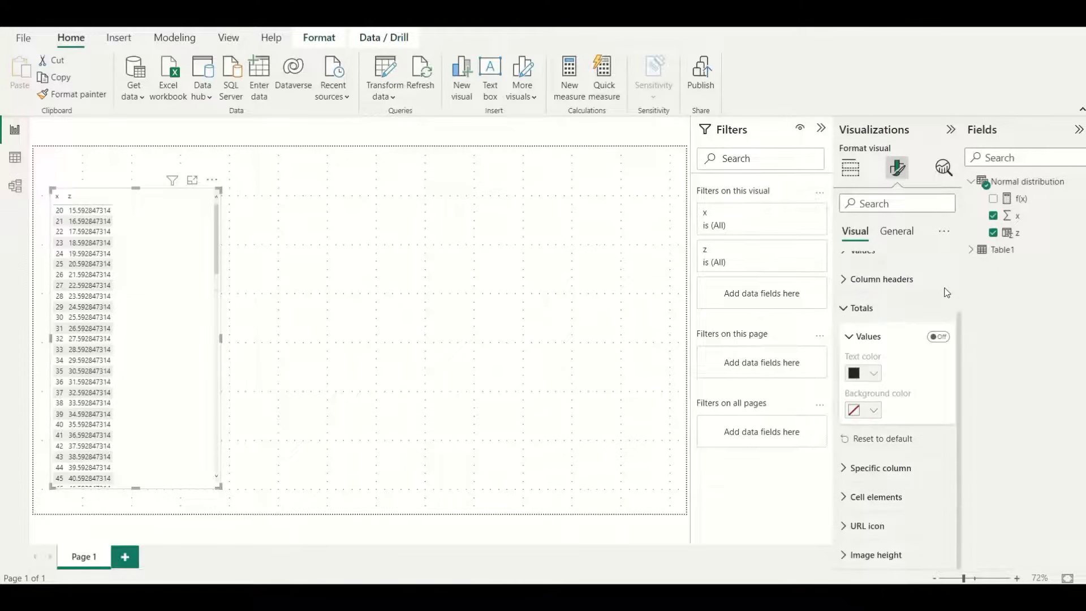
Add the f(x) measure as the third column of the table visual, after x and z
left_click(860, 167)
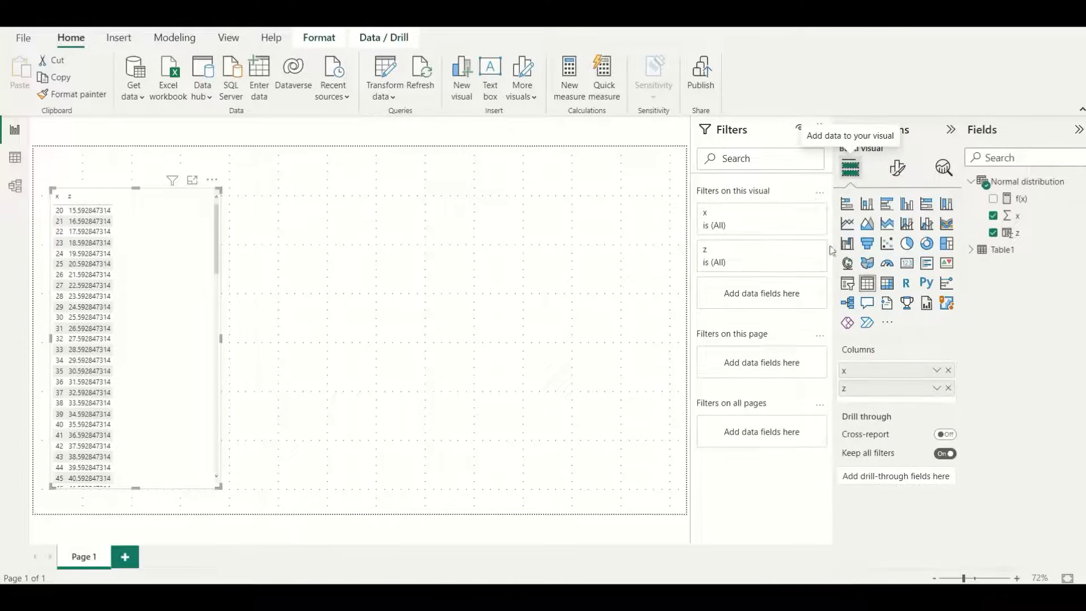
left_click_drag(1018, 202, 893, 393)
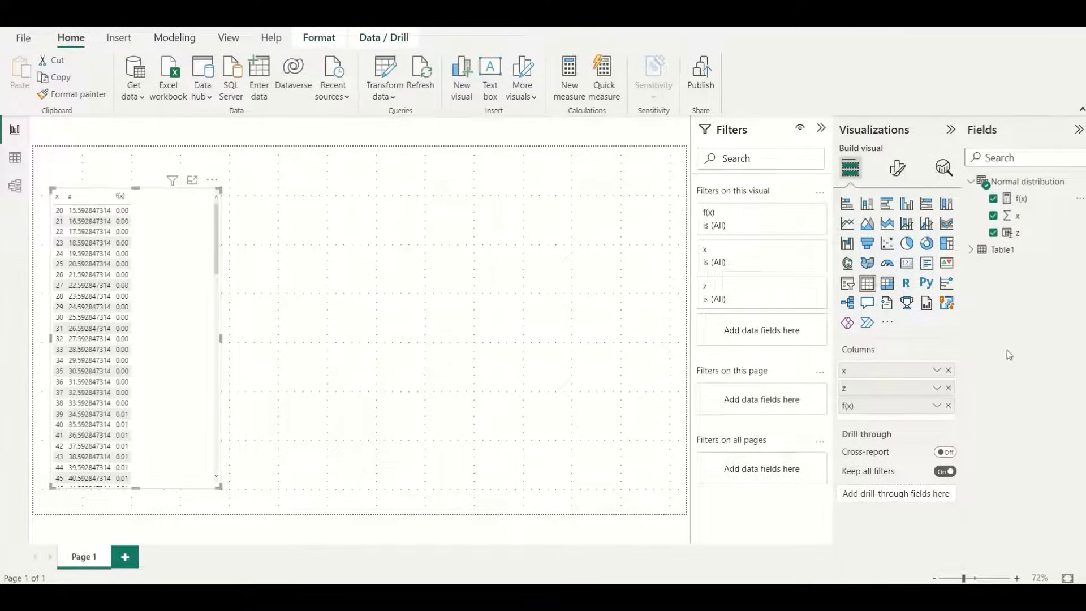
left_click(1022, 199)
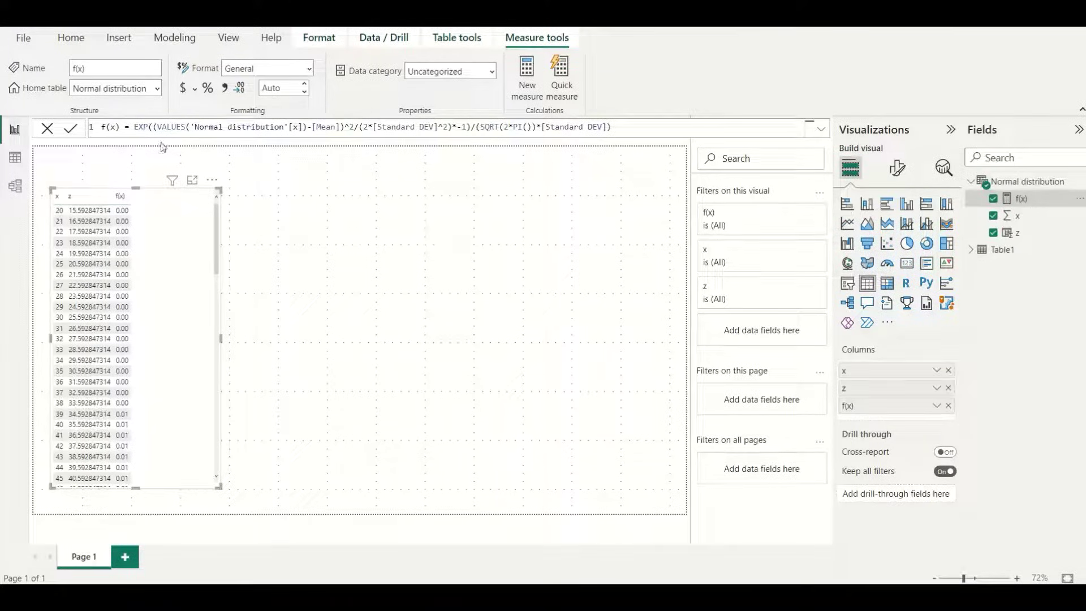
left_click(223, 341)
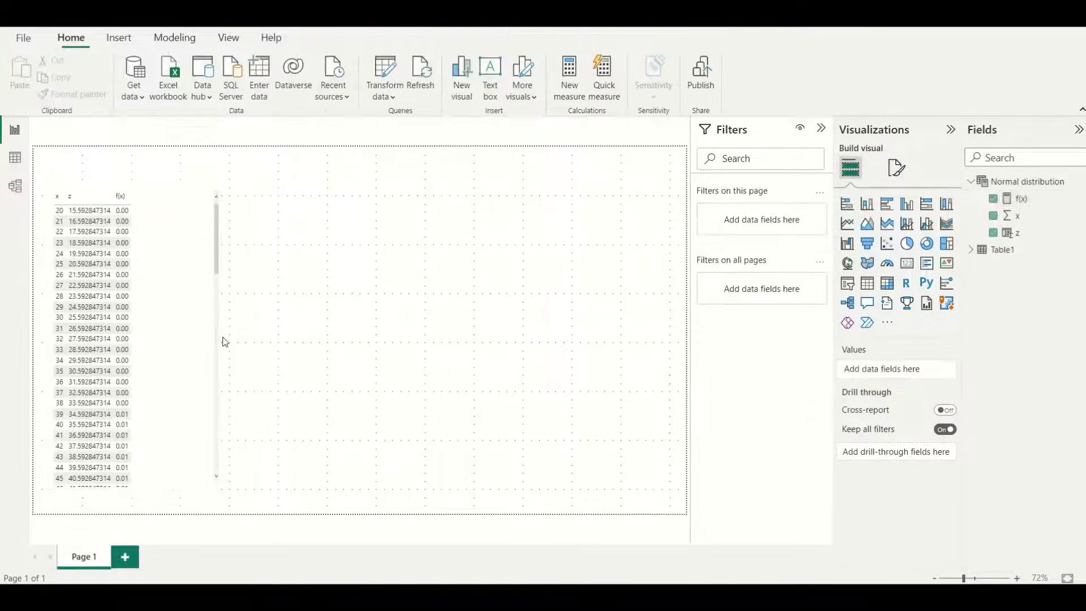
mouse_move(221, 338)
left_mouse_down()
mouse_move(170, 338)
mouse_move(219, 363)
mouse_move(221, 339)
left_mouse_up()
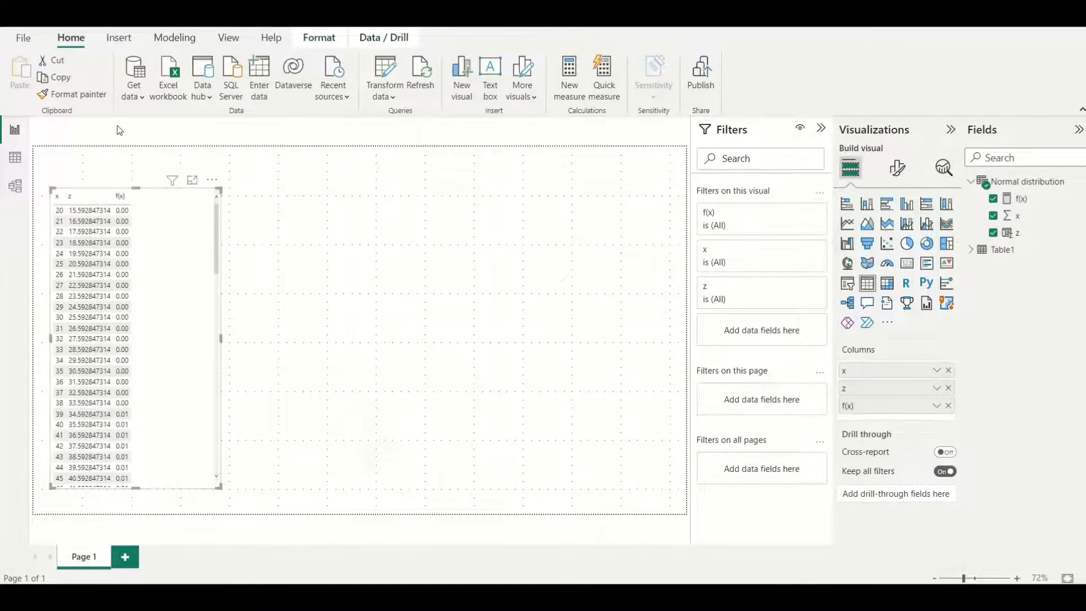
Format the f(x) measure as a decimal number with 9 decimal places and narrow the table visual to fit its columns
left_click(1033, 201)
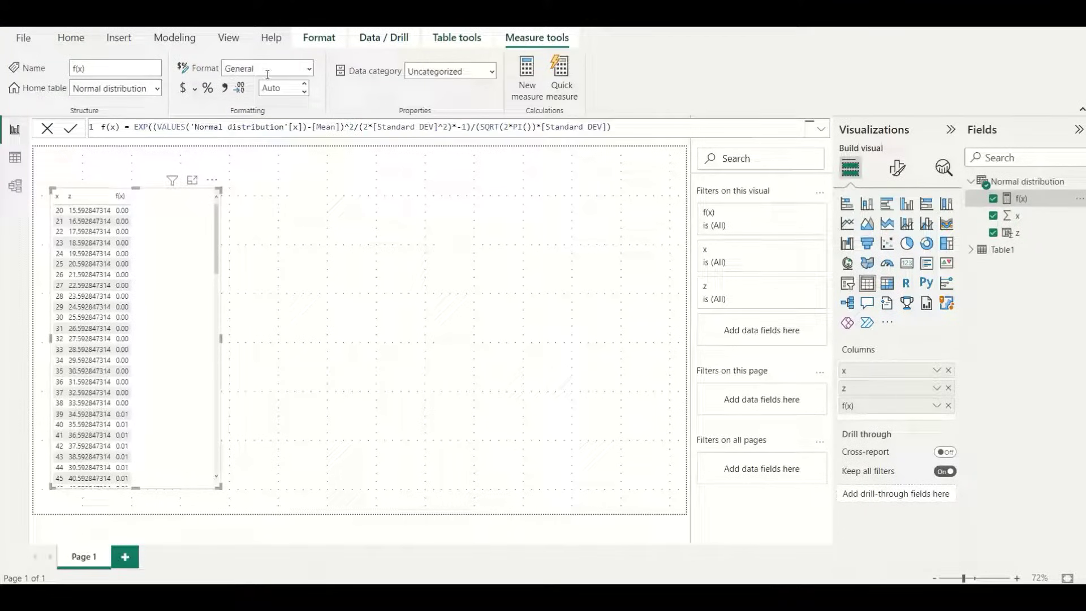
left_click(310, 68)
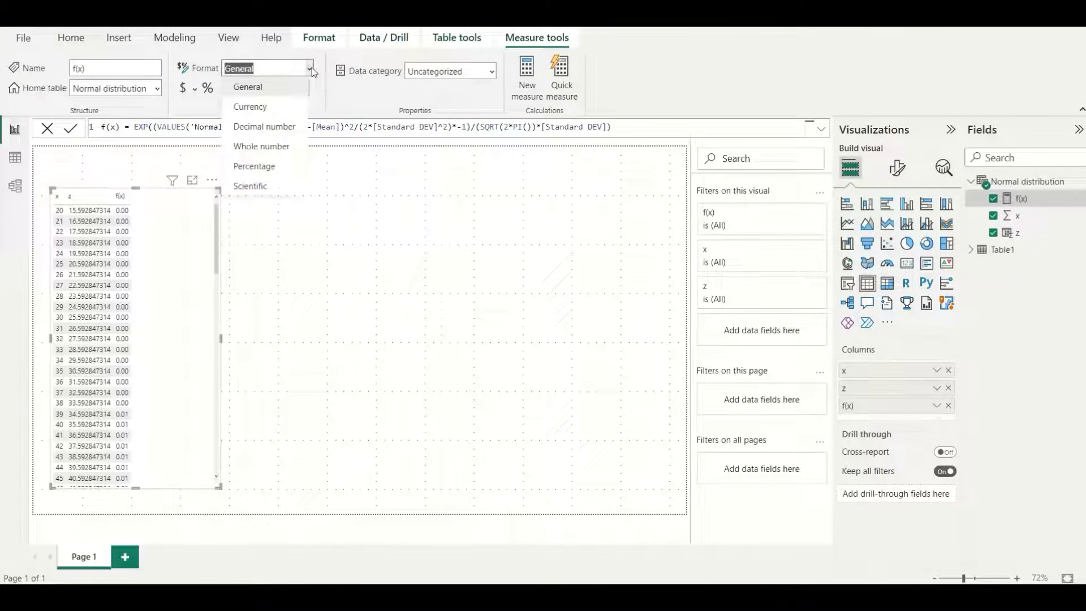
left_click(268, 127)
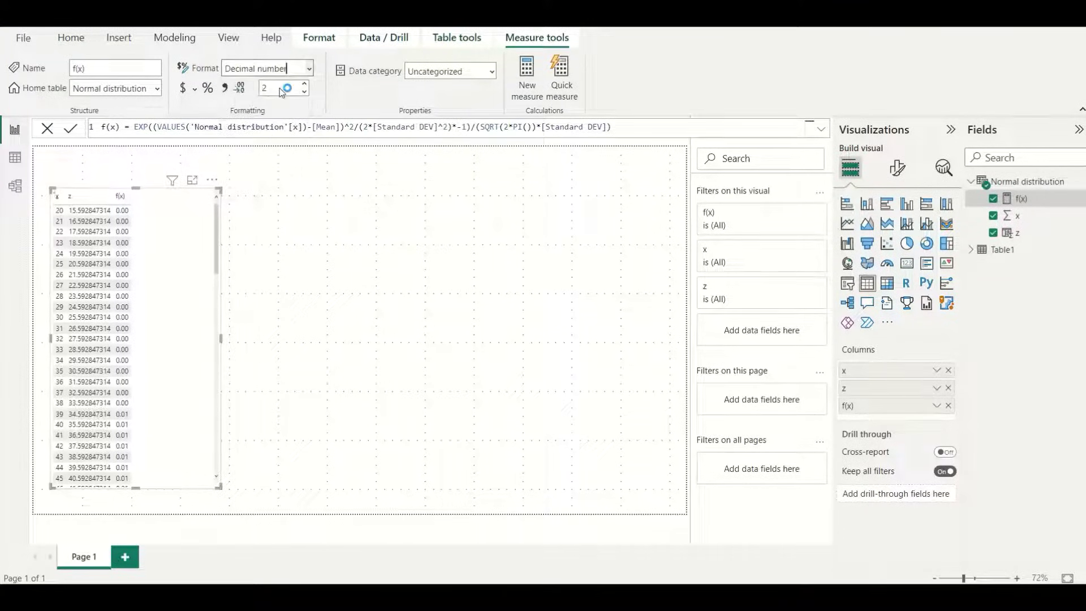
left_click(281, 89)
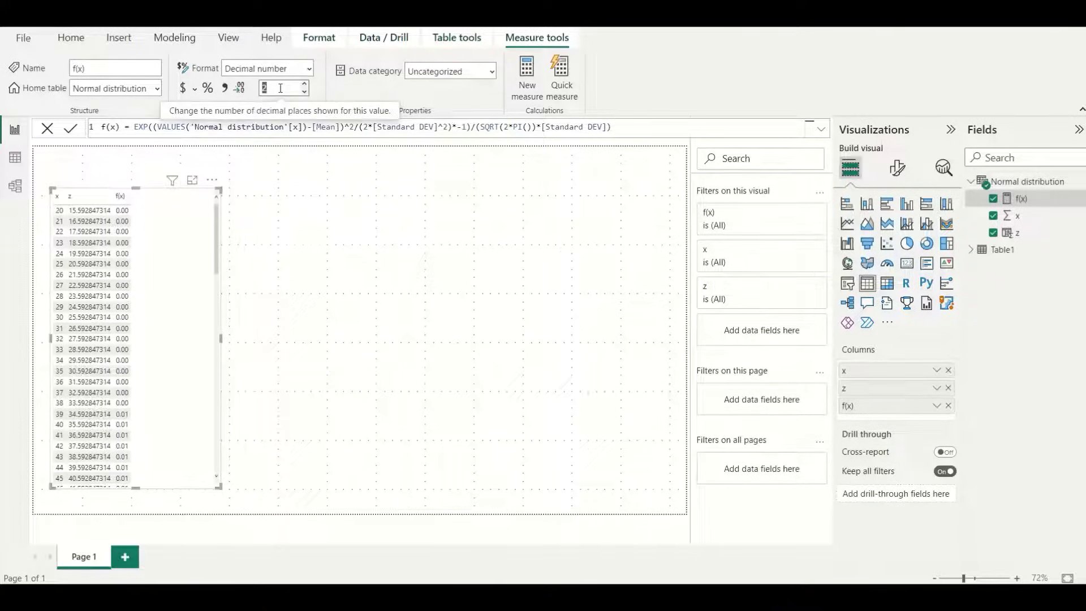
type("9")
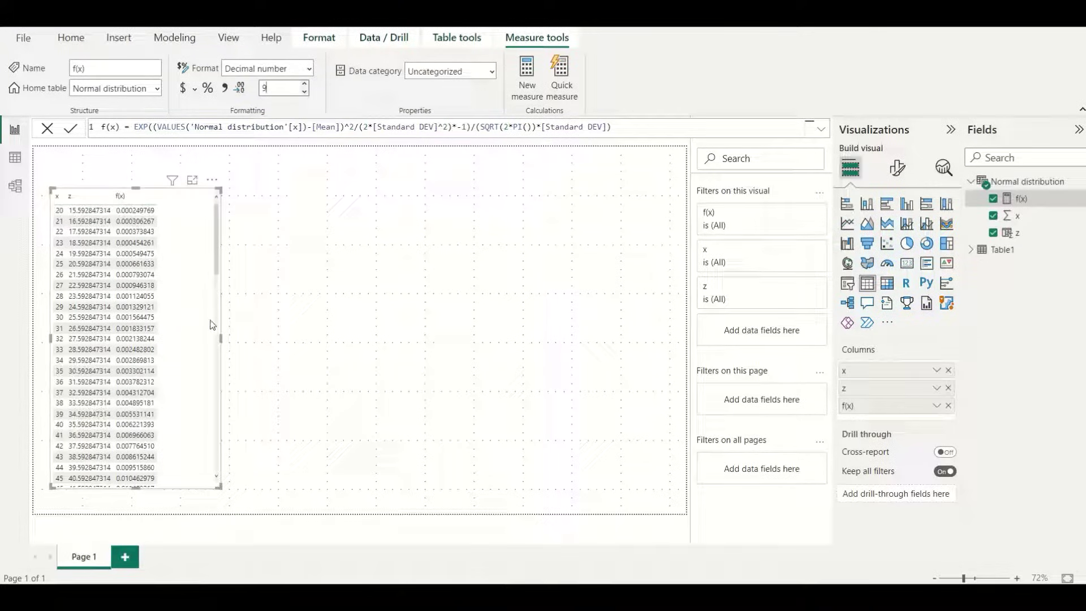
left_click_drag(222, 340, 167, 345)
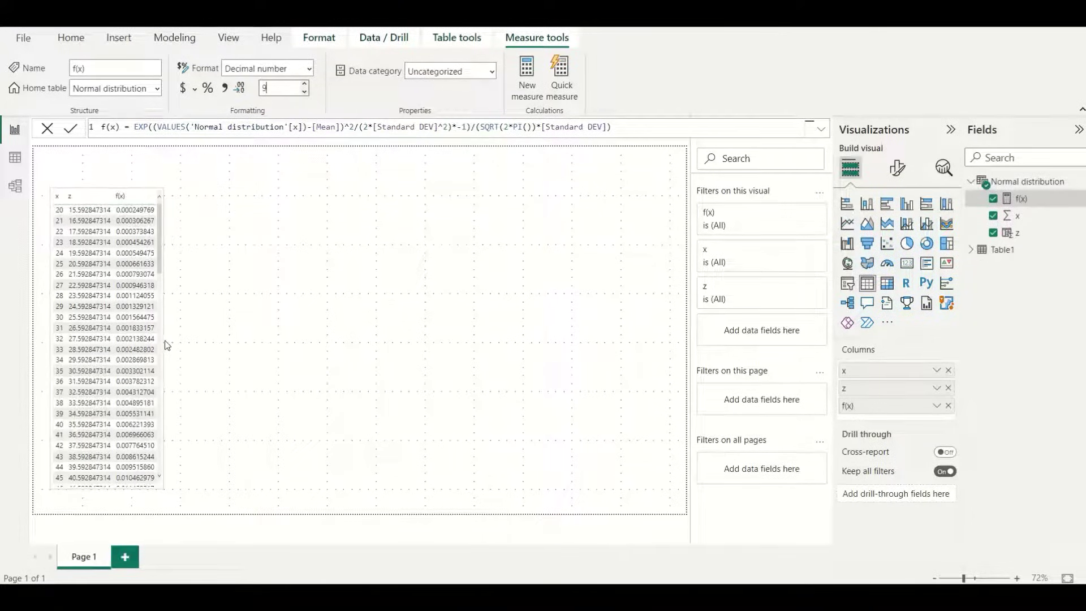
Add an empty line and stacked column chart beside the table and enlarge it to fill the rest of the report page
left_click(228, 332)
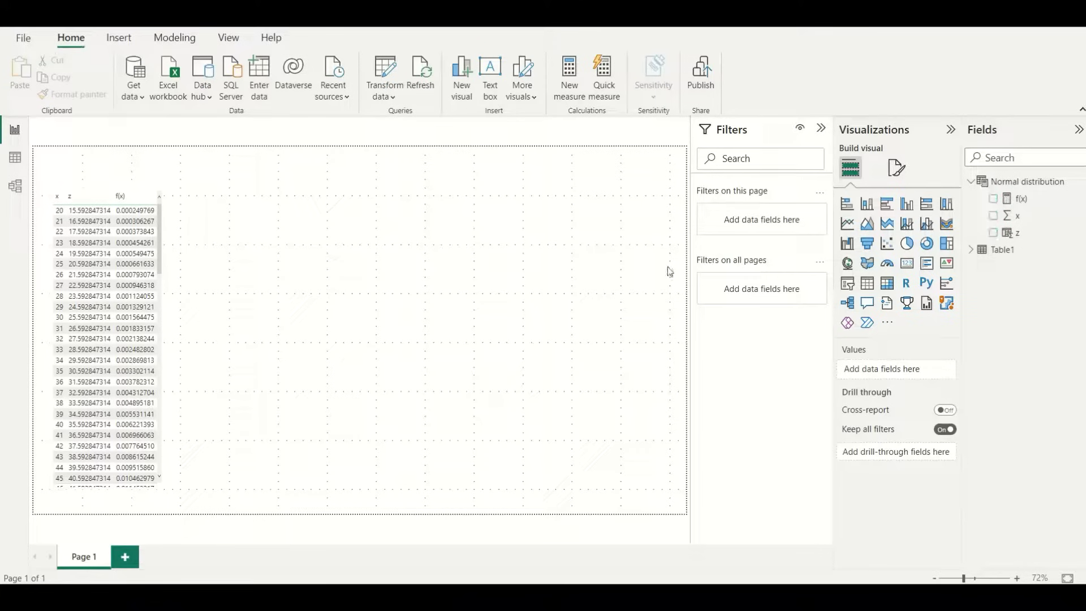
left_click(907, 223)
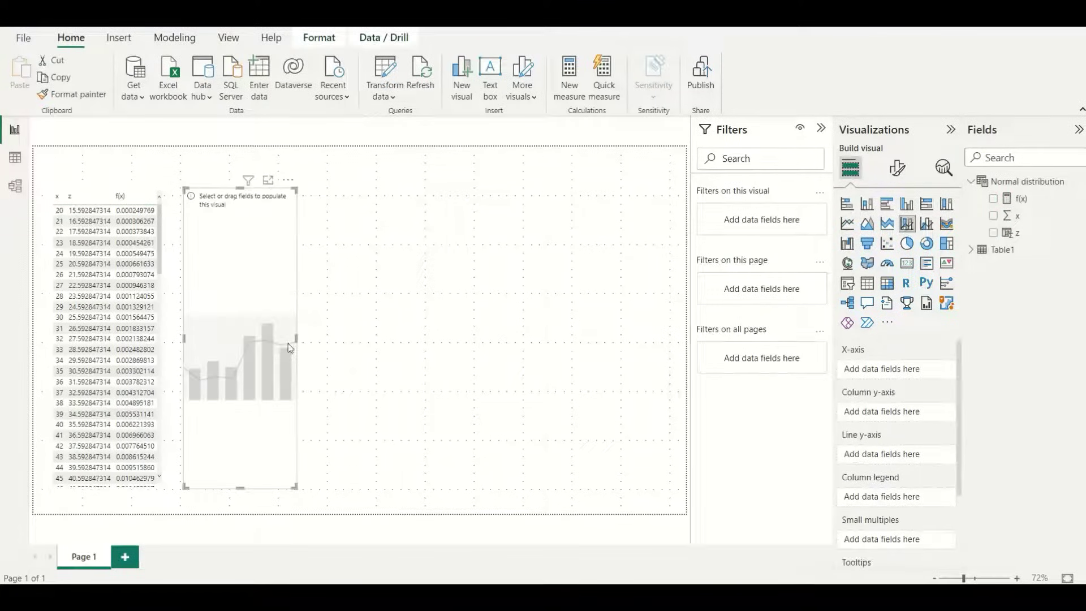
left_click_drag(266, 347, 573, 339)
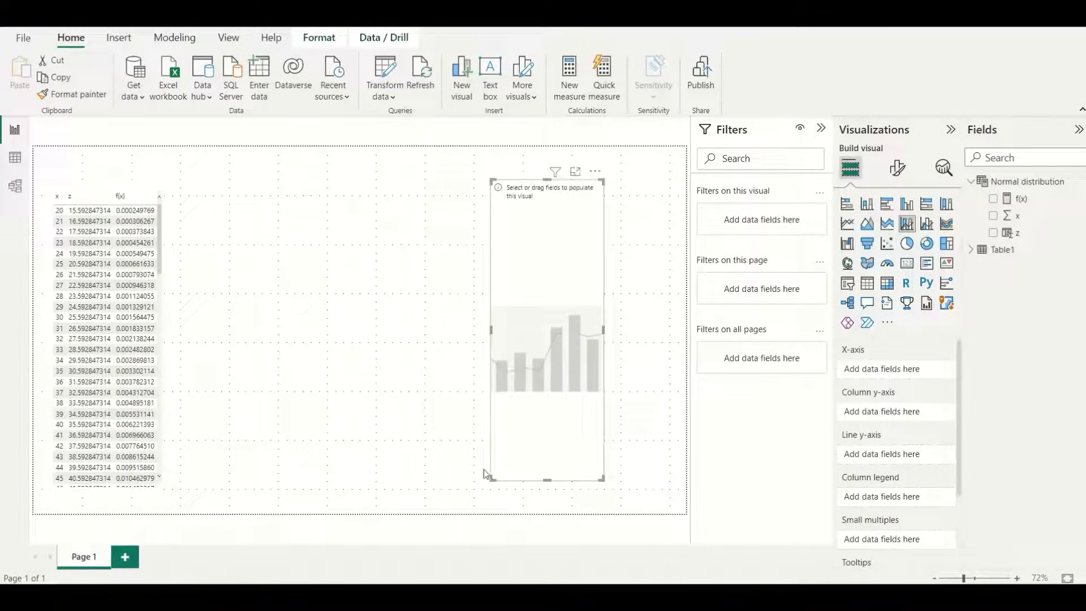
left_click_drag(490, 479, 268, 453)
left_click_drag(393, 389, 453, 362)
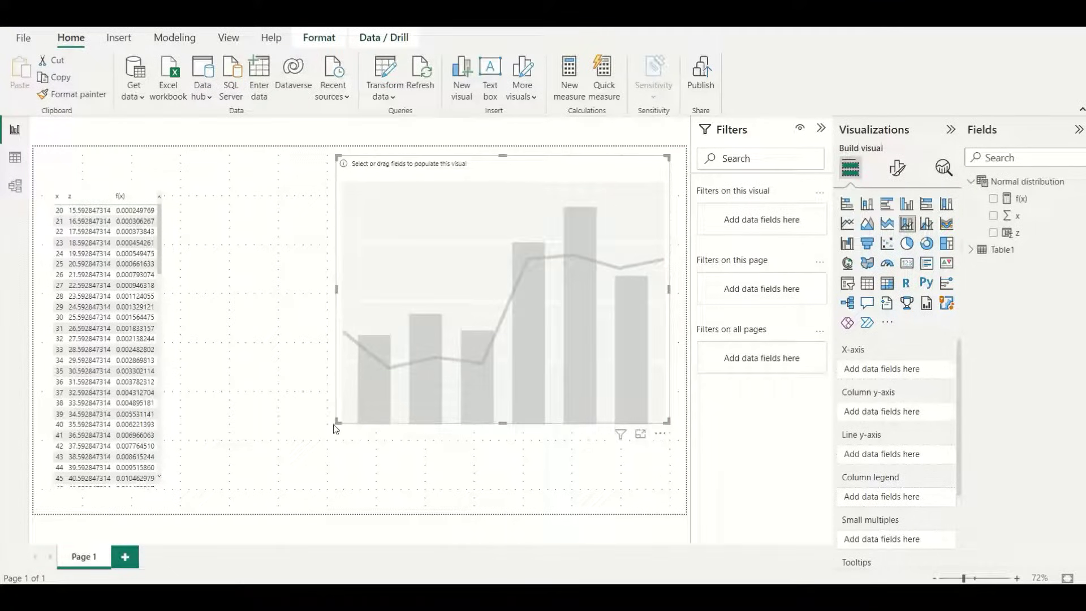
left_click_drag(335, 419, 237, 496)
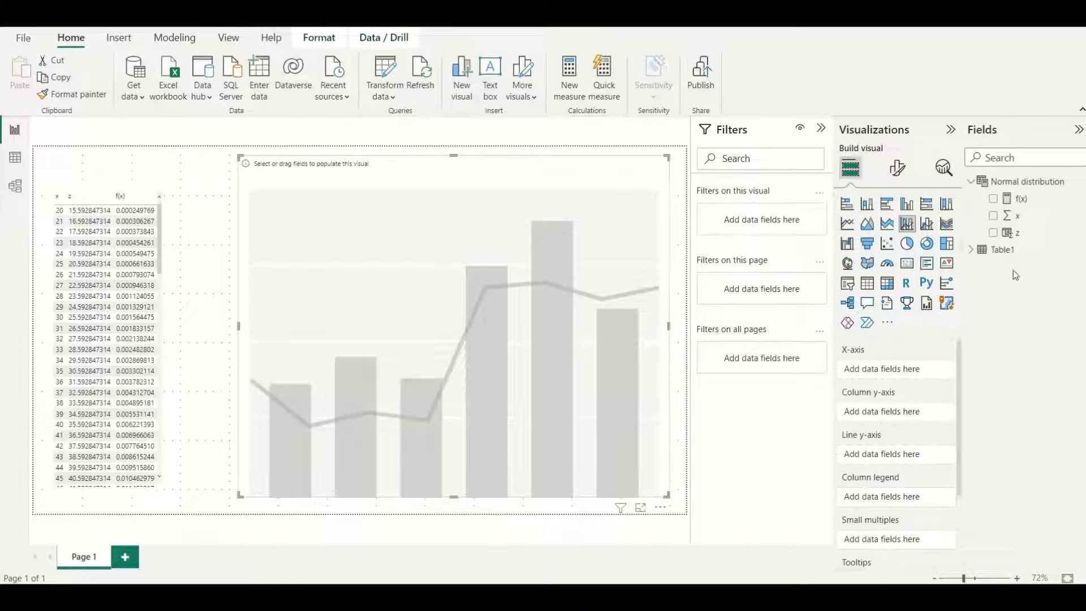
Assign the x field to the chart's X-axis and the f(x) measure to its Line y-axis
left_click_drag(1024, 221, 899, 375)
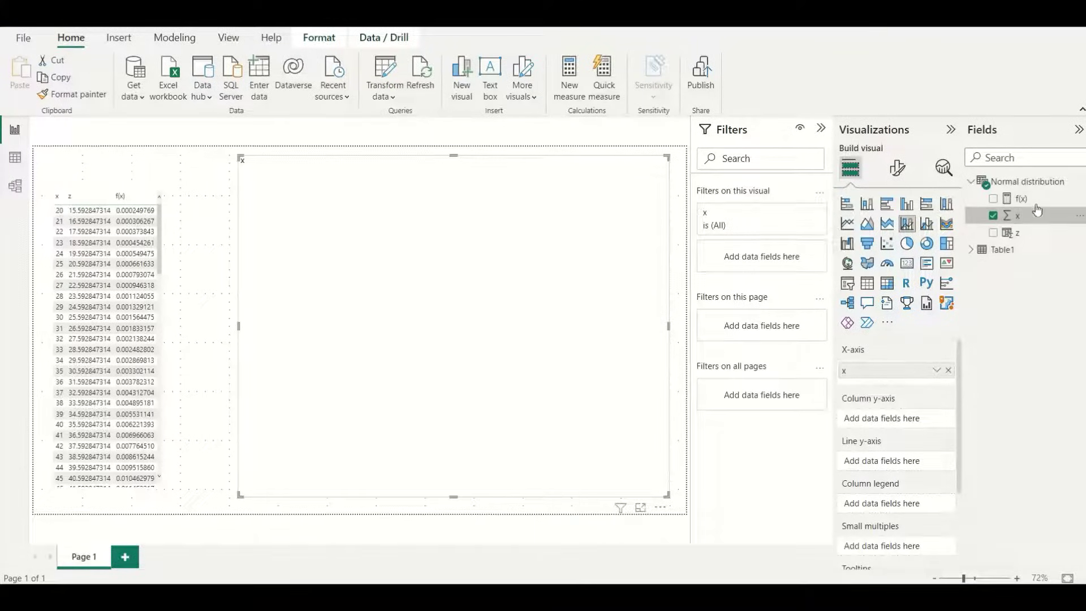
mouse_move(1020, 199)
left_mouse_down()
mouse_move(902, 412)
mouse_move(895, 472)
left_mouse_up()
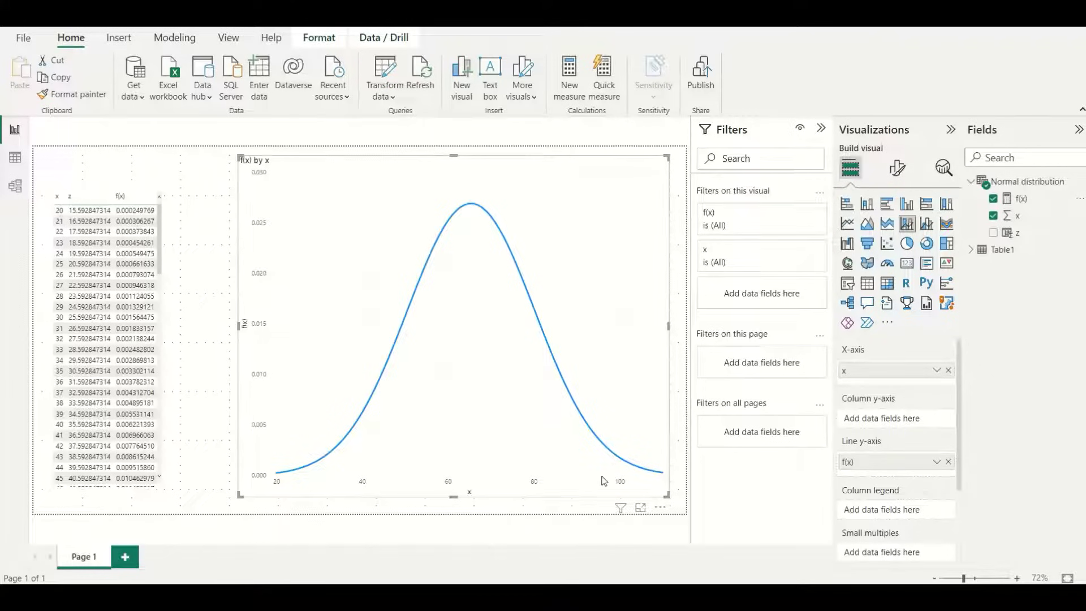
Format the chart's X-axis values in bold Calibri and black
left_click(896, 169)
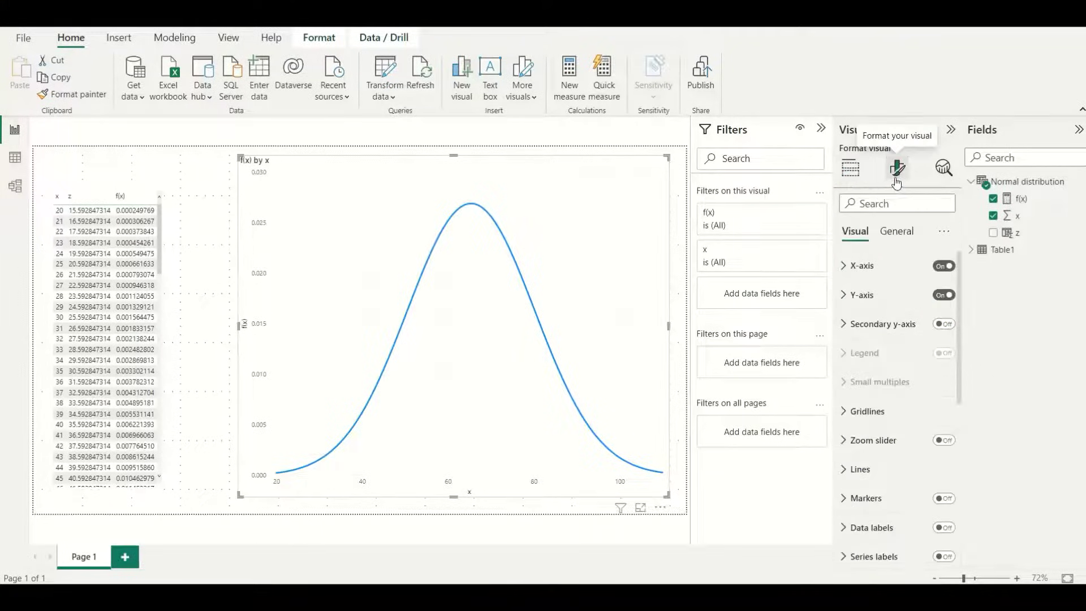
left_click(845, 267)
scroll(852, 430, "down", 2)
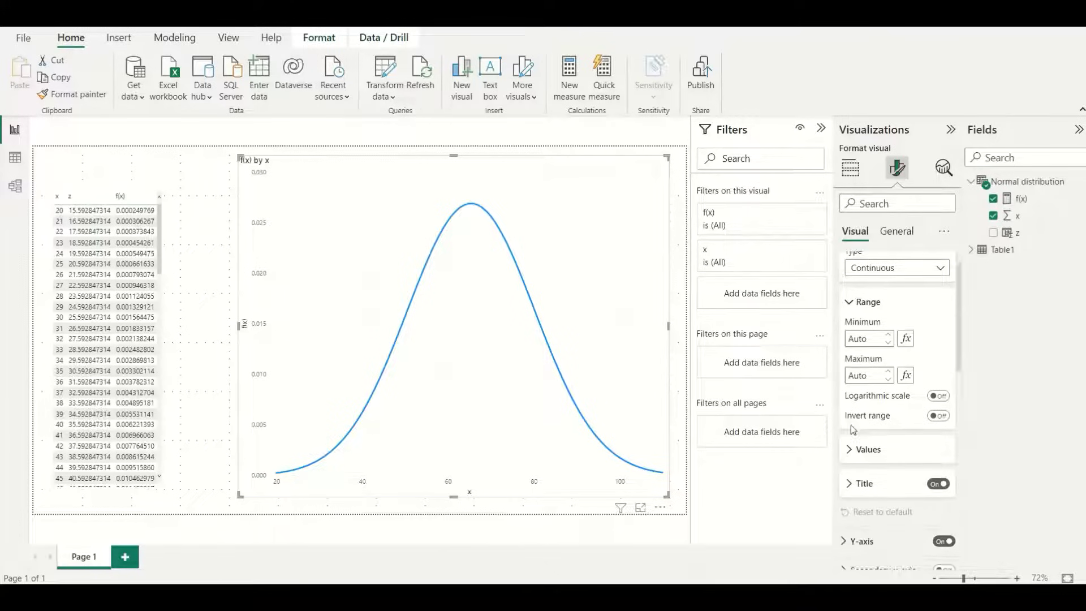
left_click(853, 430)
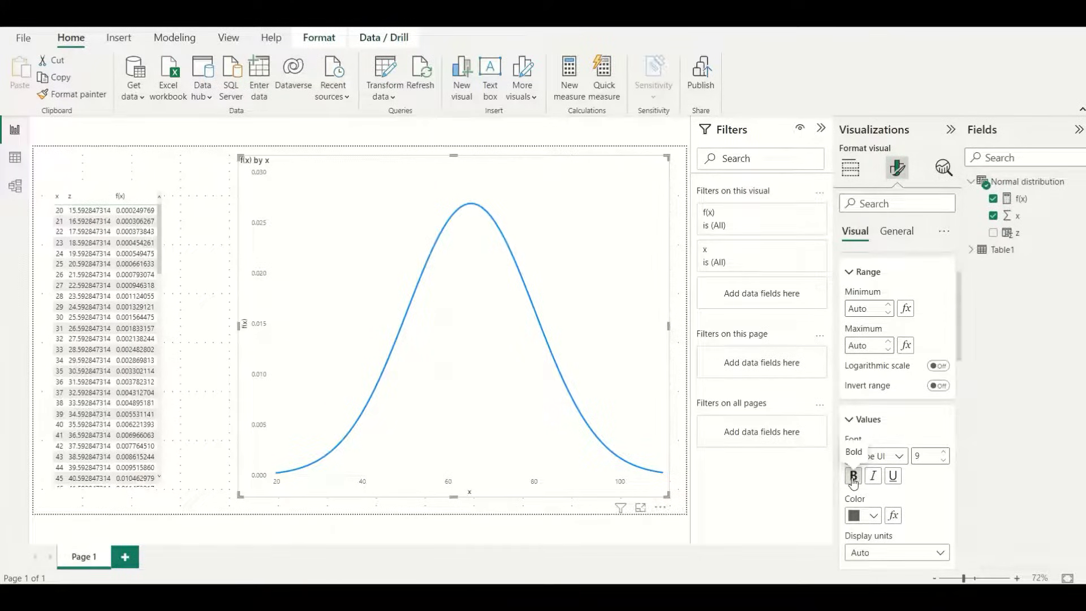
left_click(853, 478)
left_click(900, 460)
scroll(908, 283, "up", 8)
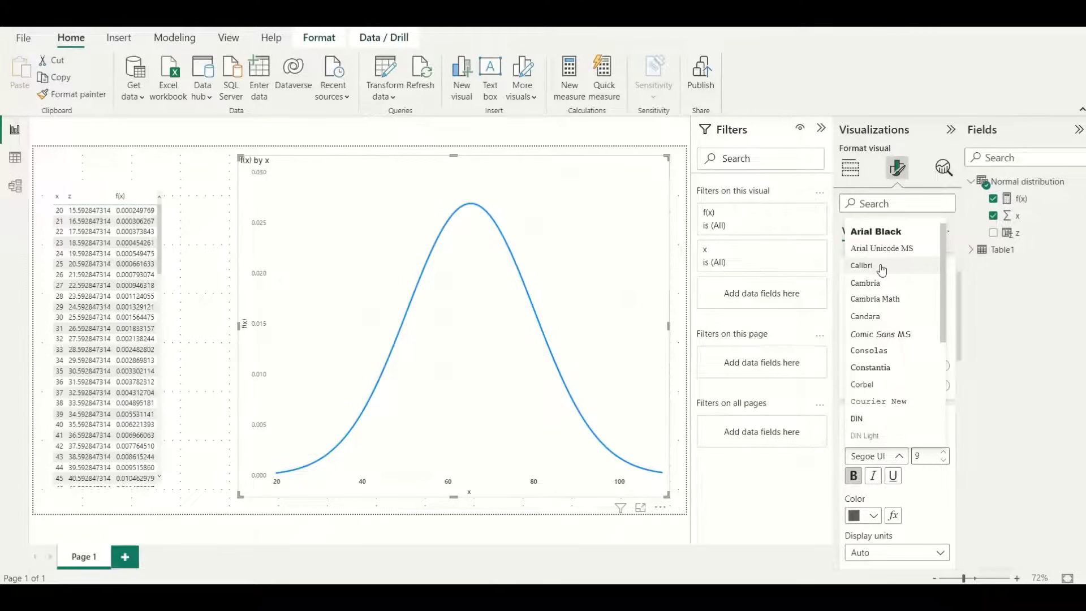
left_click(881, 268)
scroll(920, 486, "down", 5)
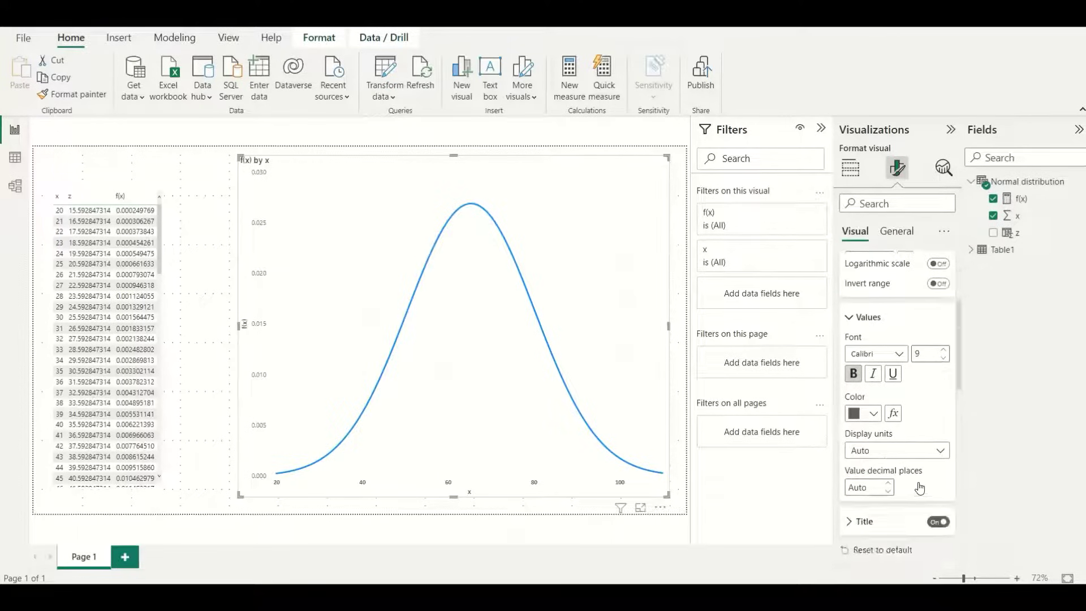
left_click(869, 296)
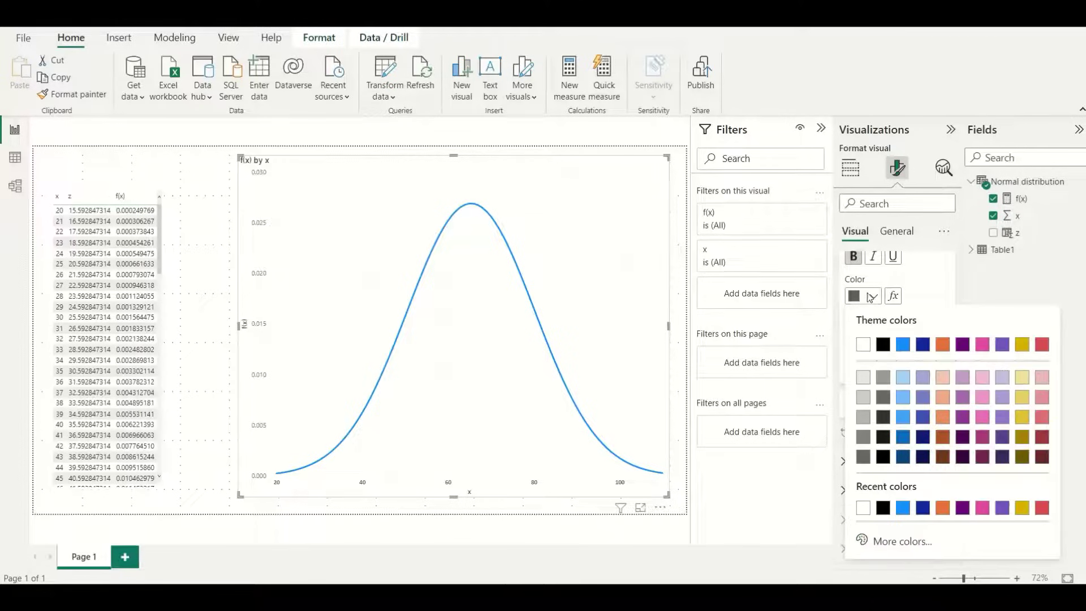
left_click(883, 345)
Format the chart's Y-axis values in bold Calibri and black
scroll(862, 468, "down", 3)
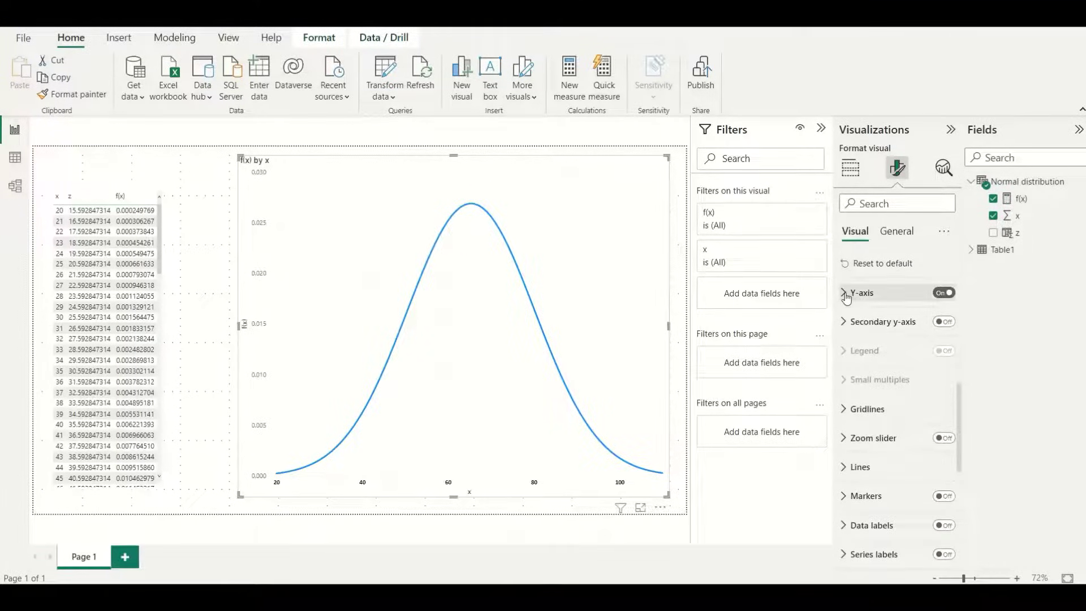
left_click(846, 294)
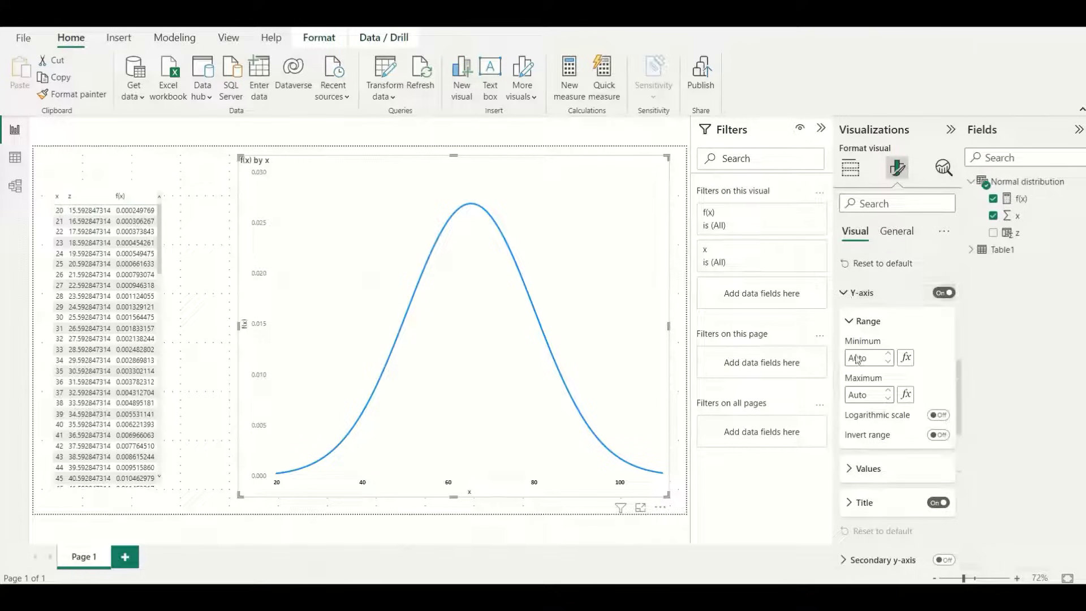
left_click(847, 477)
scroll(900, 395, "down", 3)
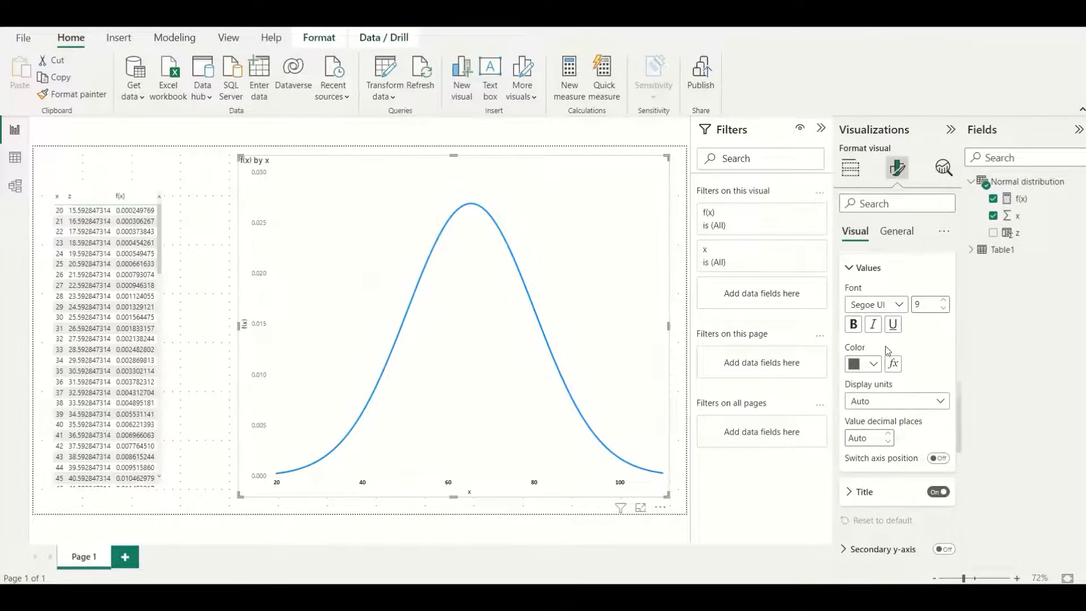
left_click(896, 311)
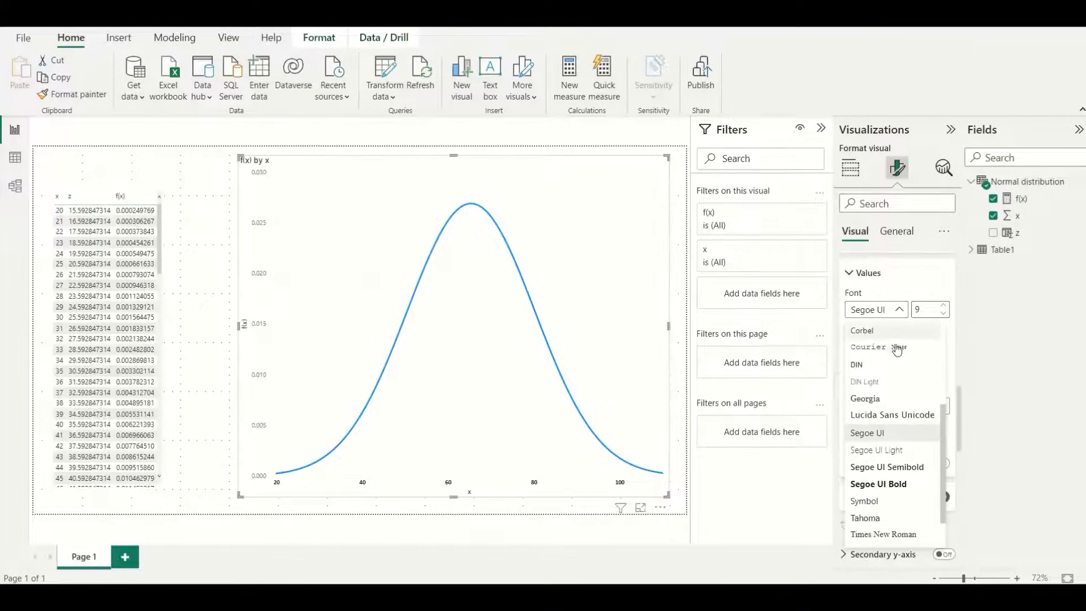
scroll(888, 368, "up", 4)
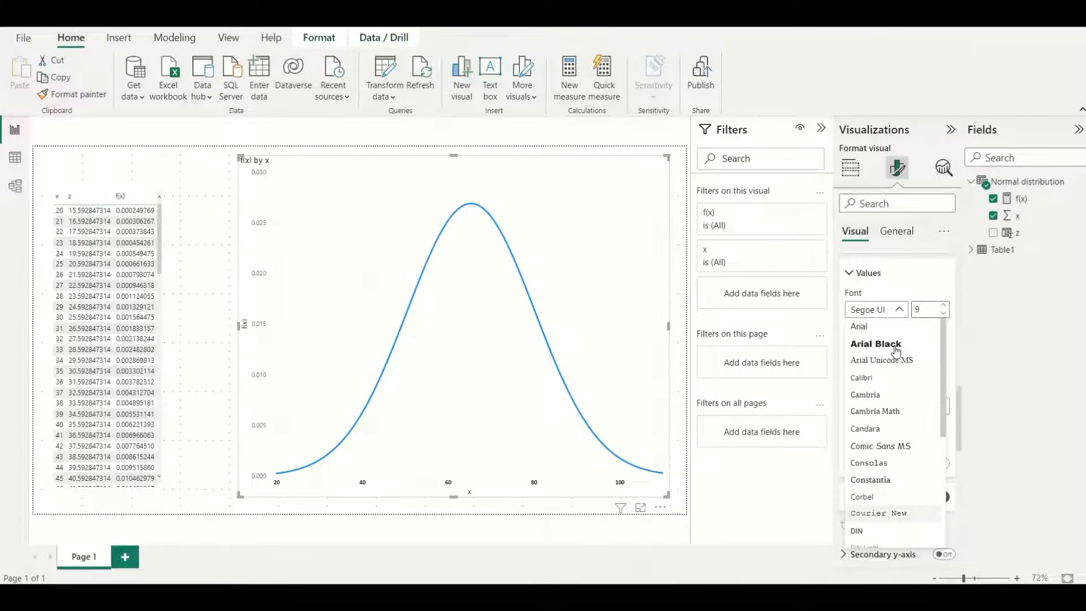
left_click(881, 379)
left_click(860, 370)
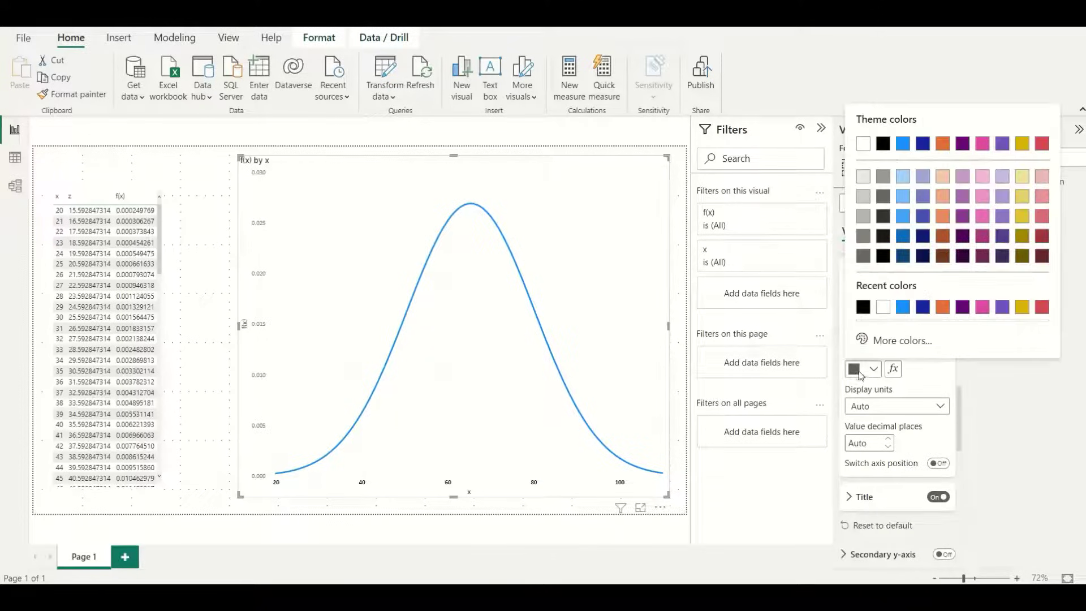
left_click(862, 307)
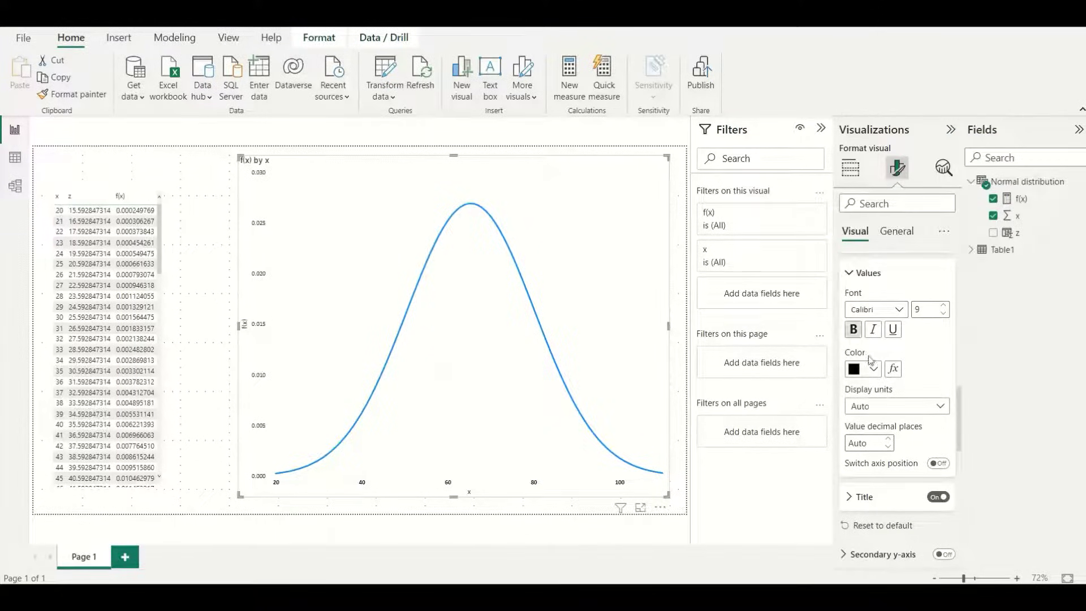
Recolor the chart's horizontal gridlines to a darker gray and set their width to 2 px
scroll(861, 472, "down", 3)
scroll(861, 476, "down", 3)
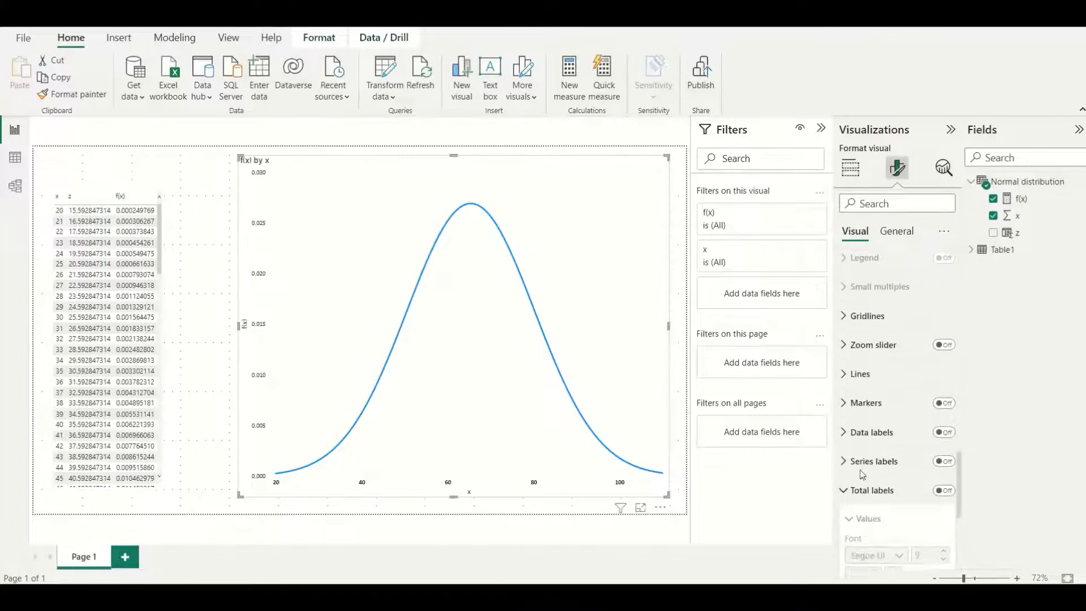
left_click(845, 309)
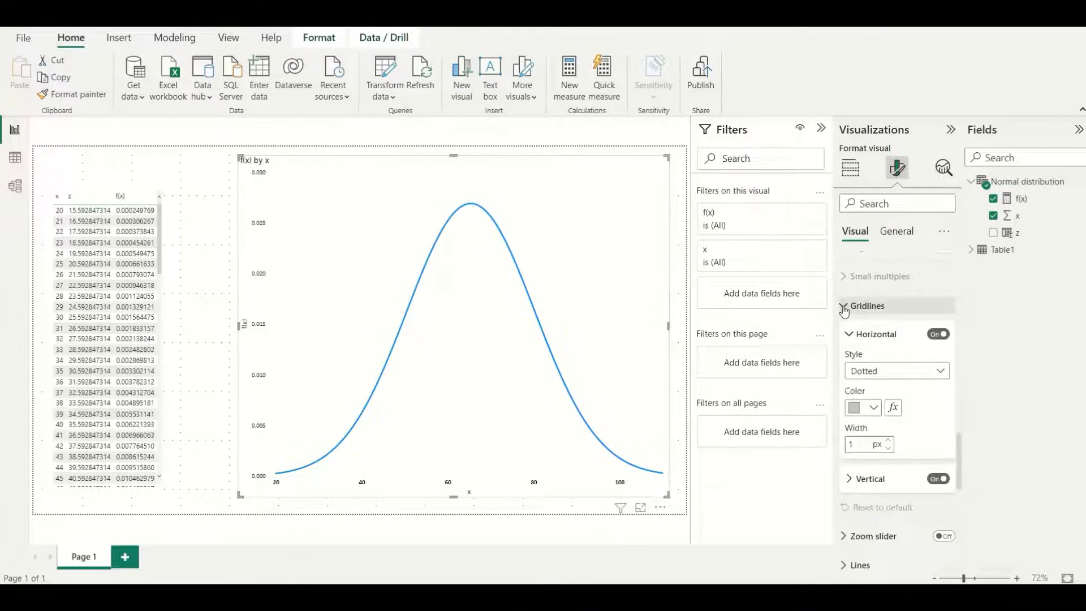
left_click(885, 378)
left_click(886, 378)
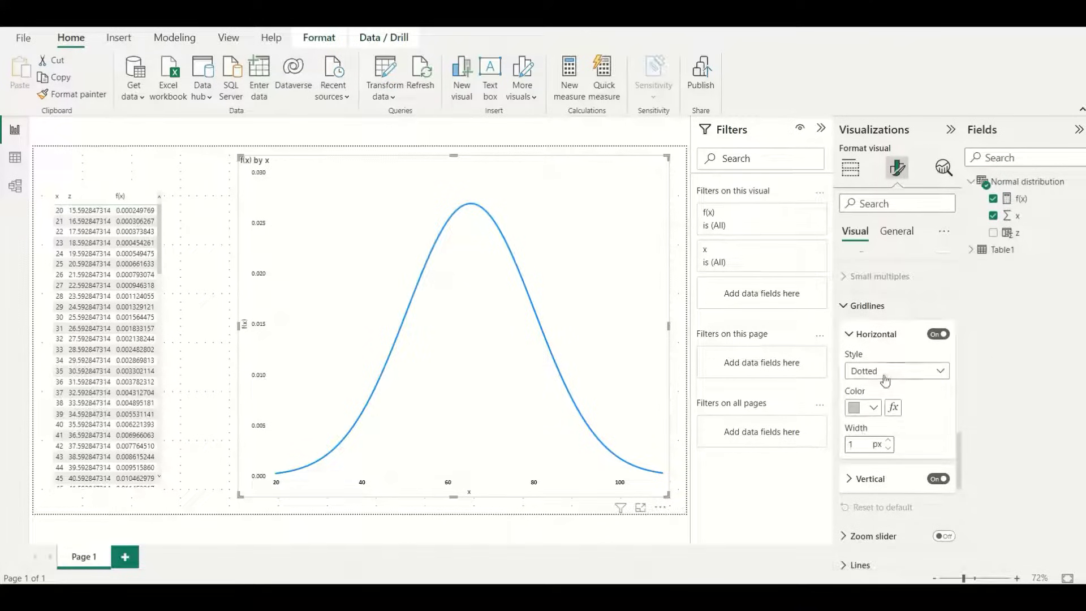
left_click(873, 409)
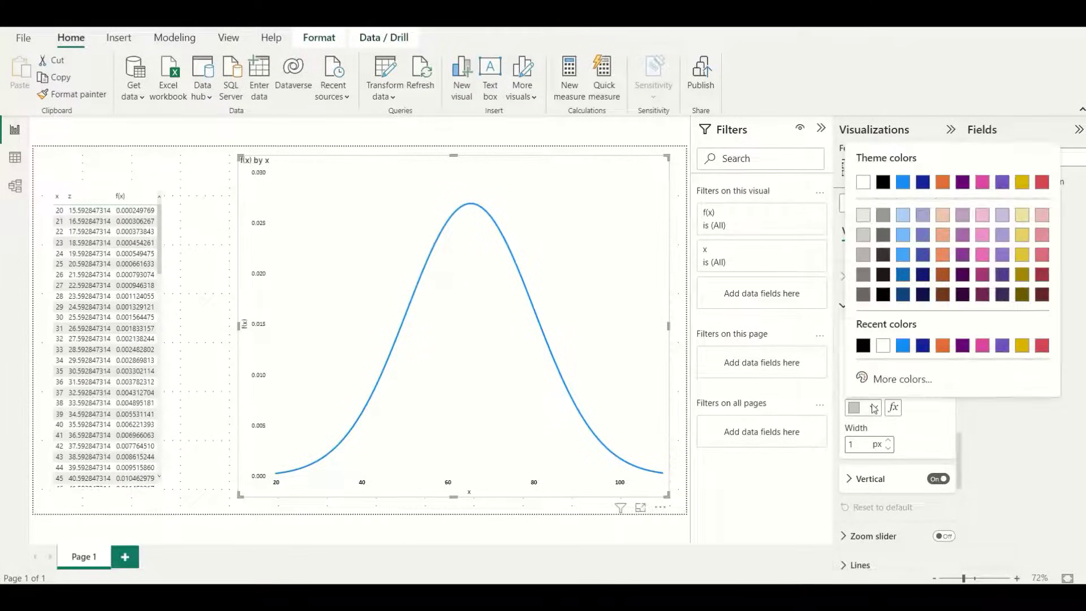
left_click(879, 213)
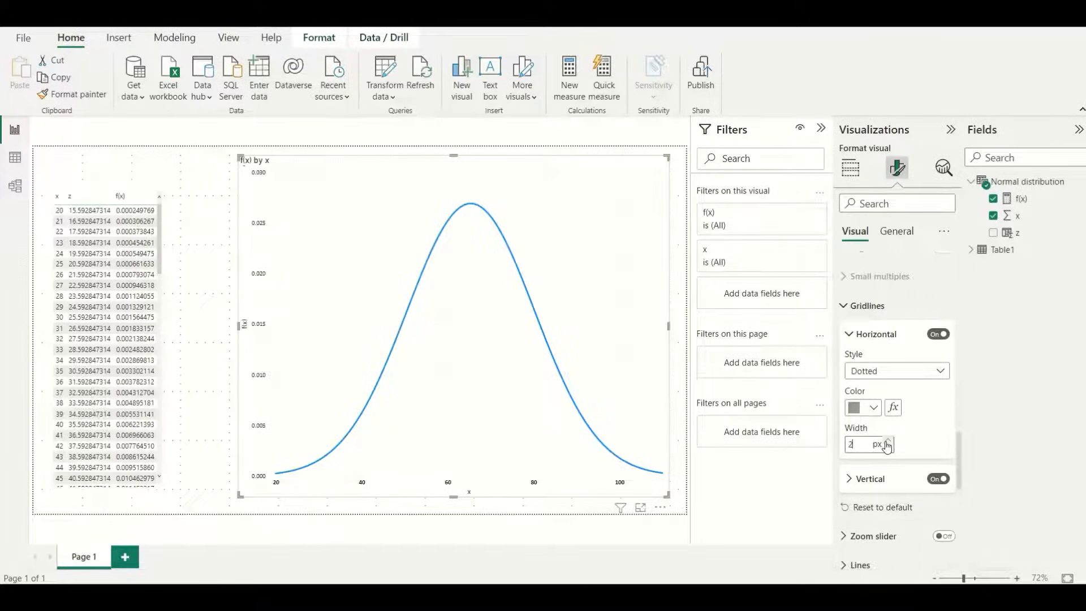
Recolor the chart's vertical gridlines to the same darker gray and set their width to 2 px
scroll(887, 445, "down", 3)
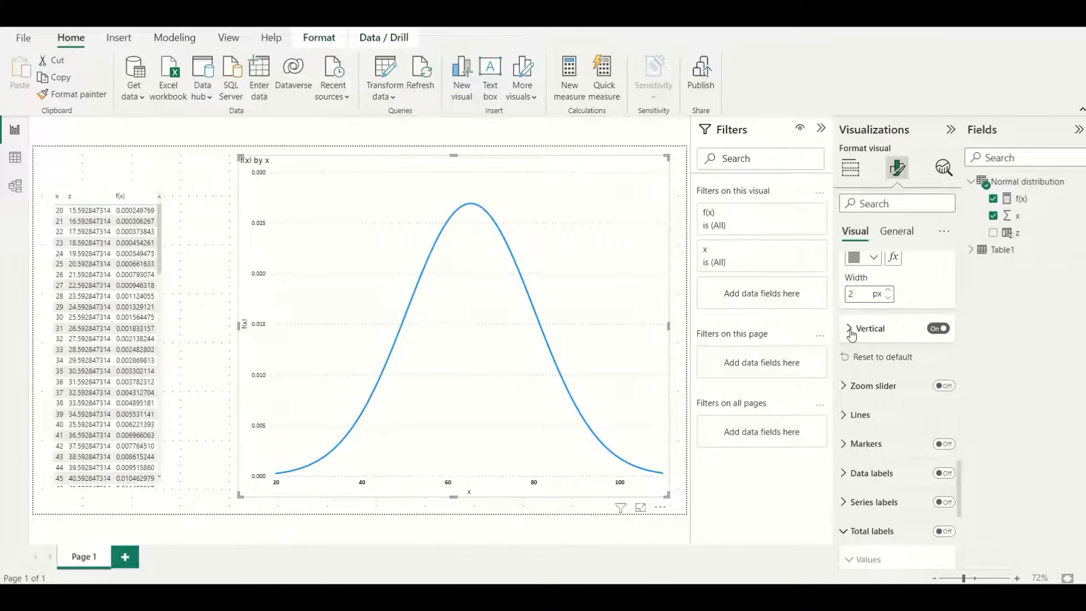
left_click(850, 328)
scroll(853, 396, "up", 2)
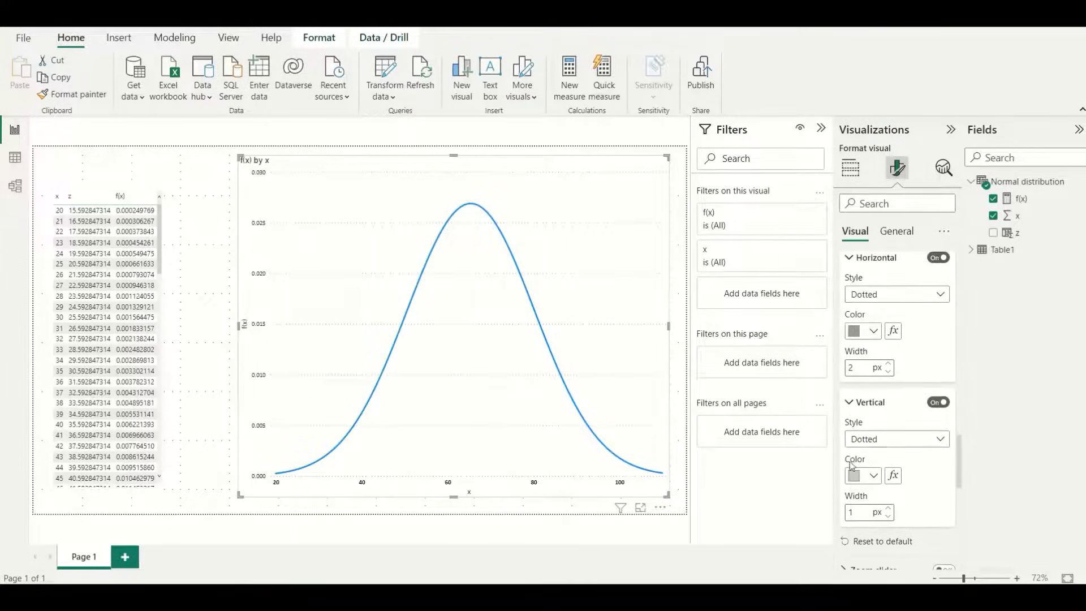
left_click(868, 481)
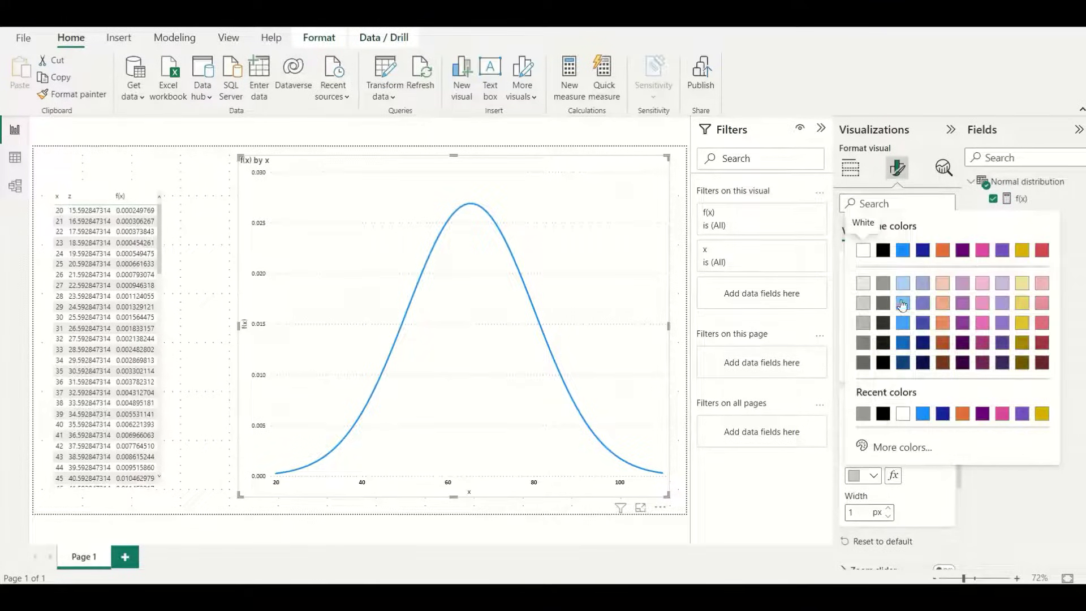
left_click(882, 288)
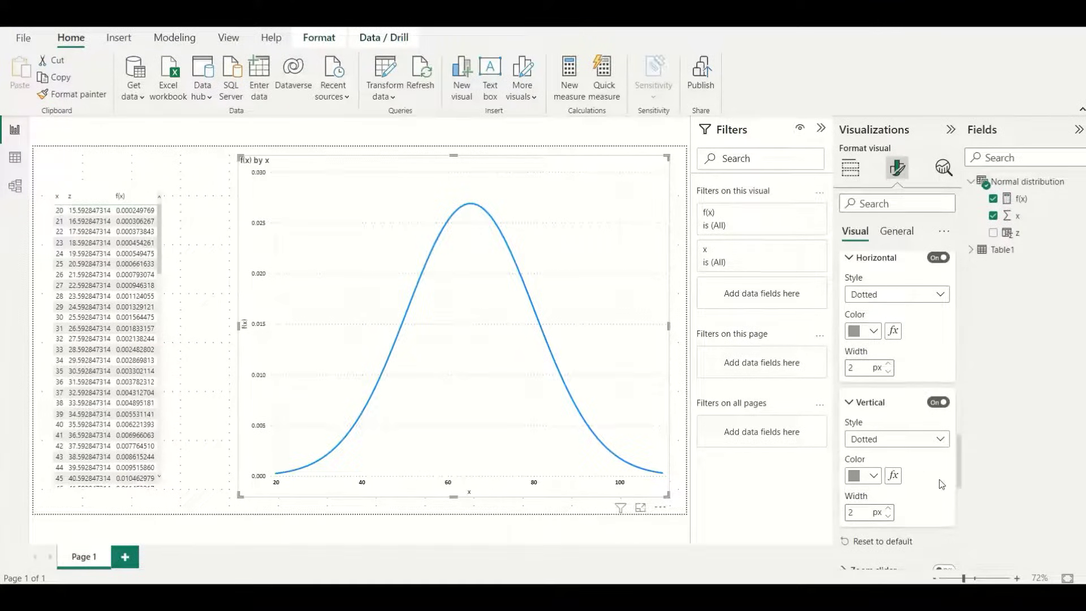
Set the stroke width of the chart's line to 2 px
scroll(940, 483, "down", 3)
scroll(940, 485, "down", 2)
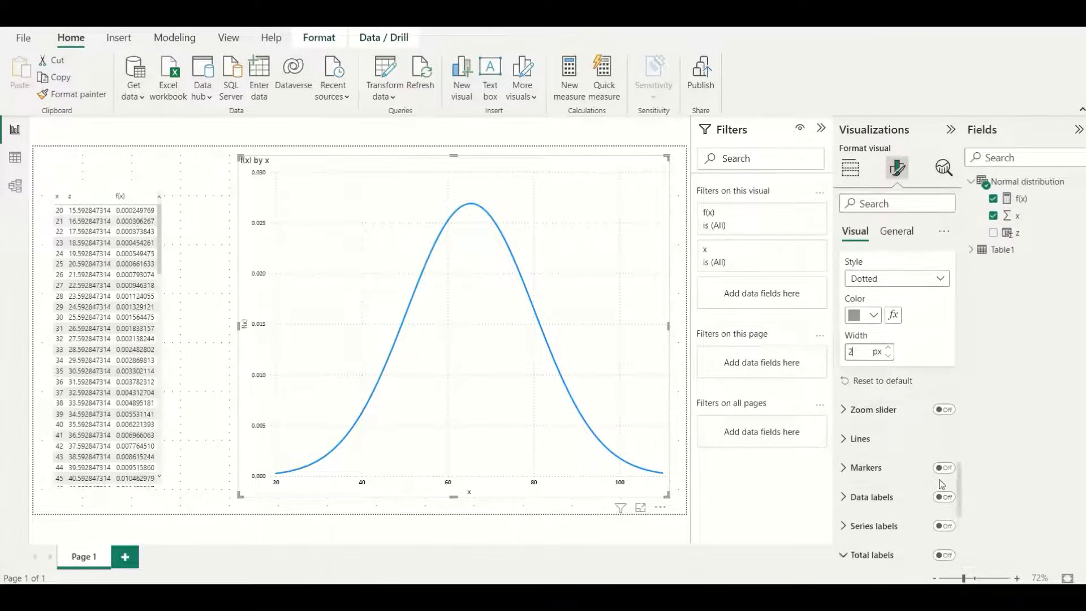
left_click(922, 544)
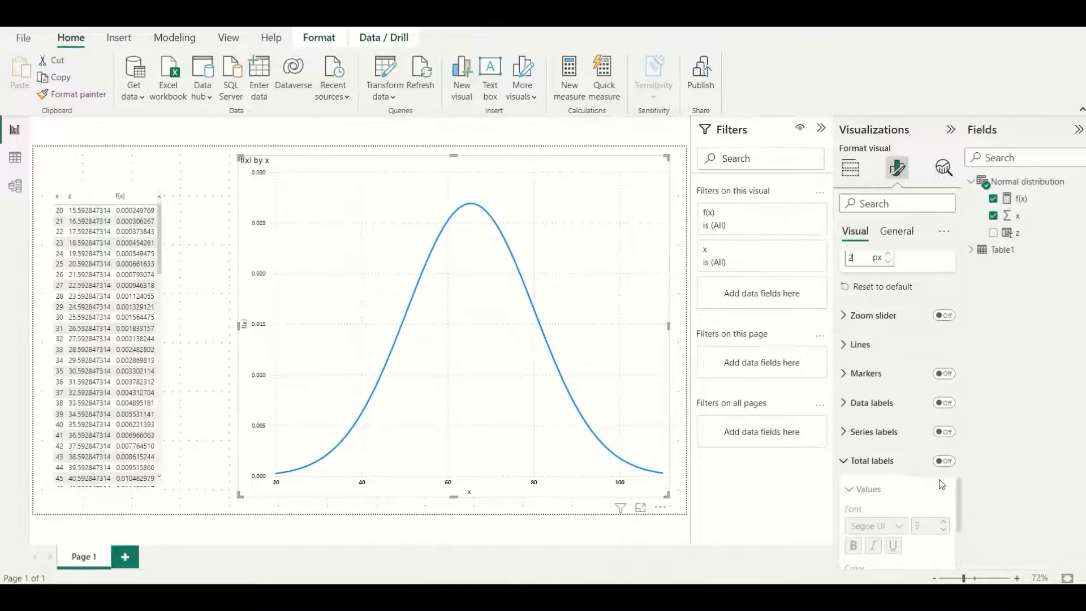
left_click(844, 348)
scroll(862, 410, "down", 1)
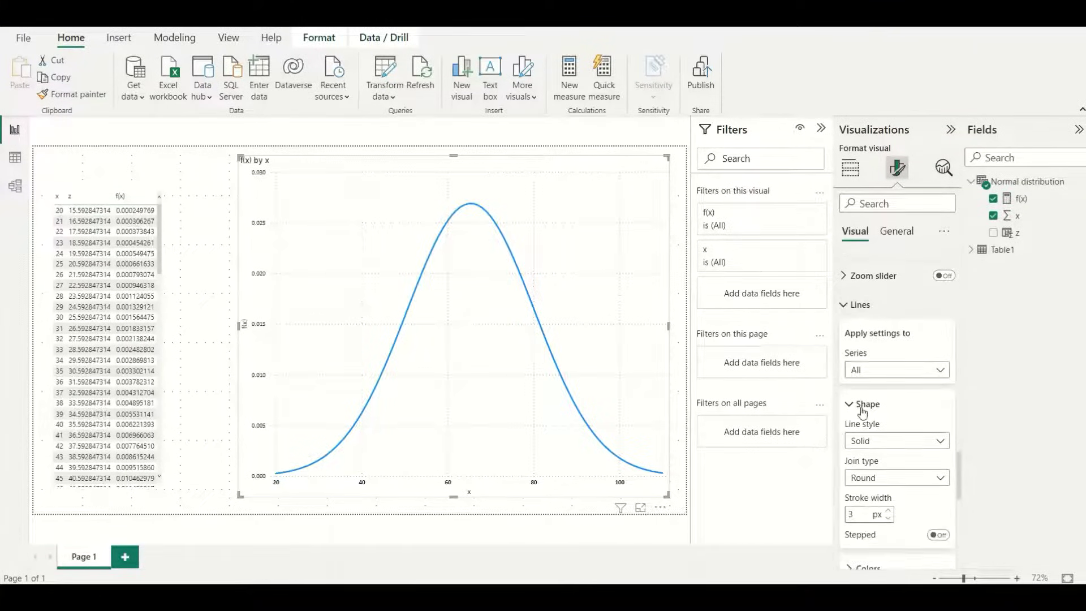
left_click(877, 371)
left_click(877, 371)
scroll(876, 428, "down", 2)
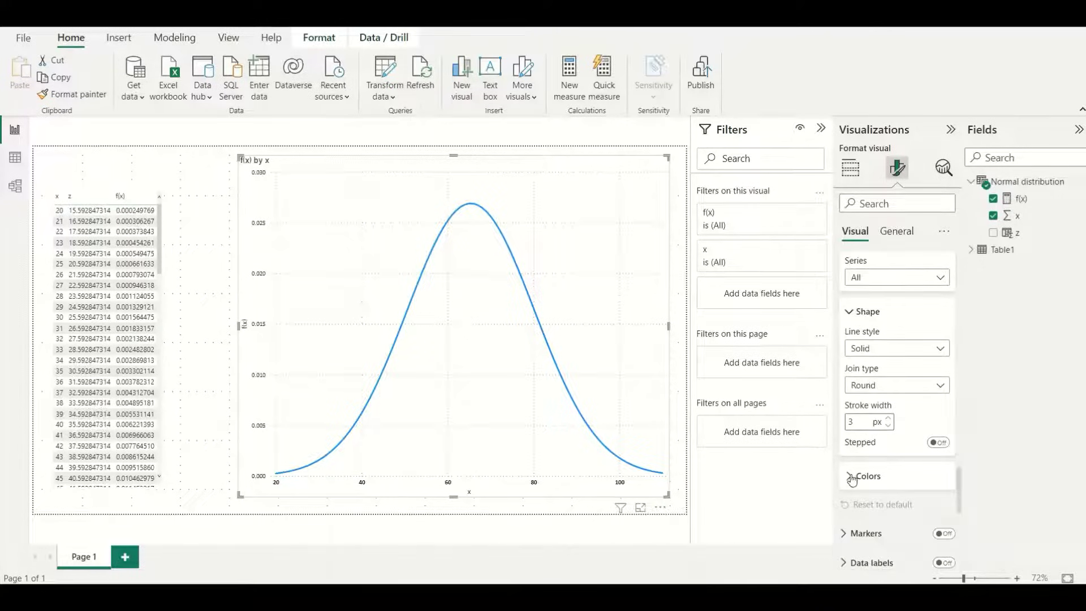
left_click(852, 478)
left_click(888, 425)
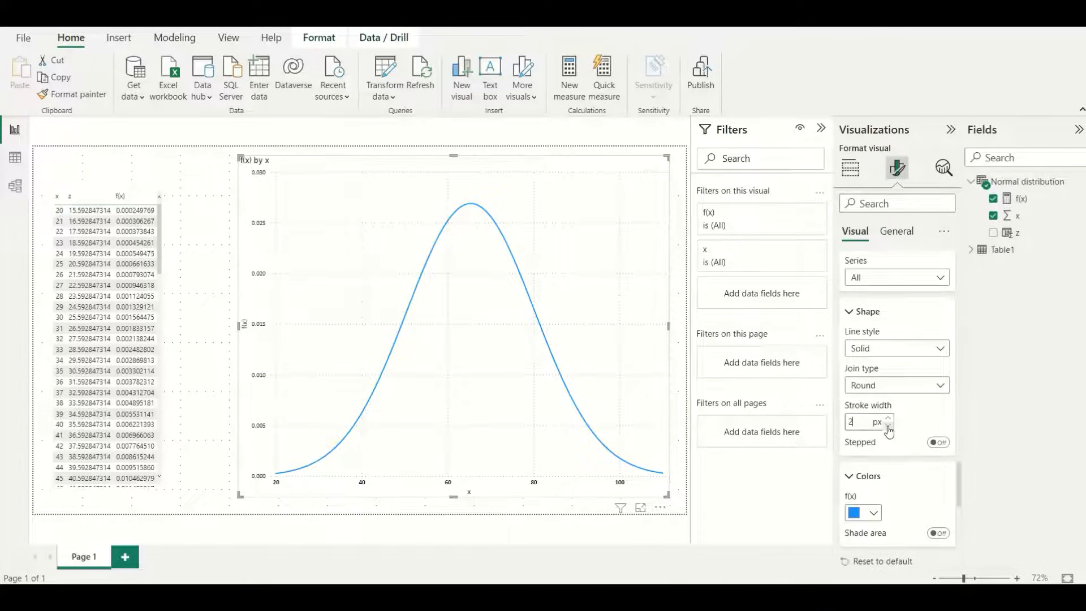
Color the f(x) line dark purple and turn on shading of the area beneath it
left_click(872, 514)
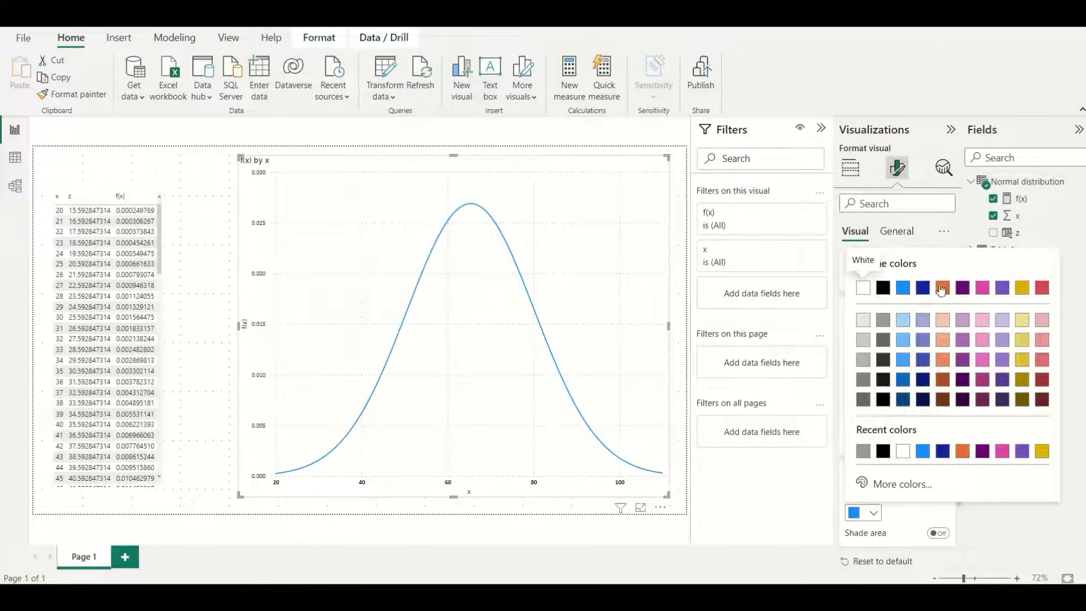
left_click(963, 288)
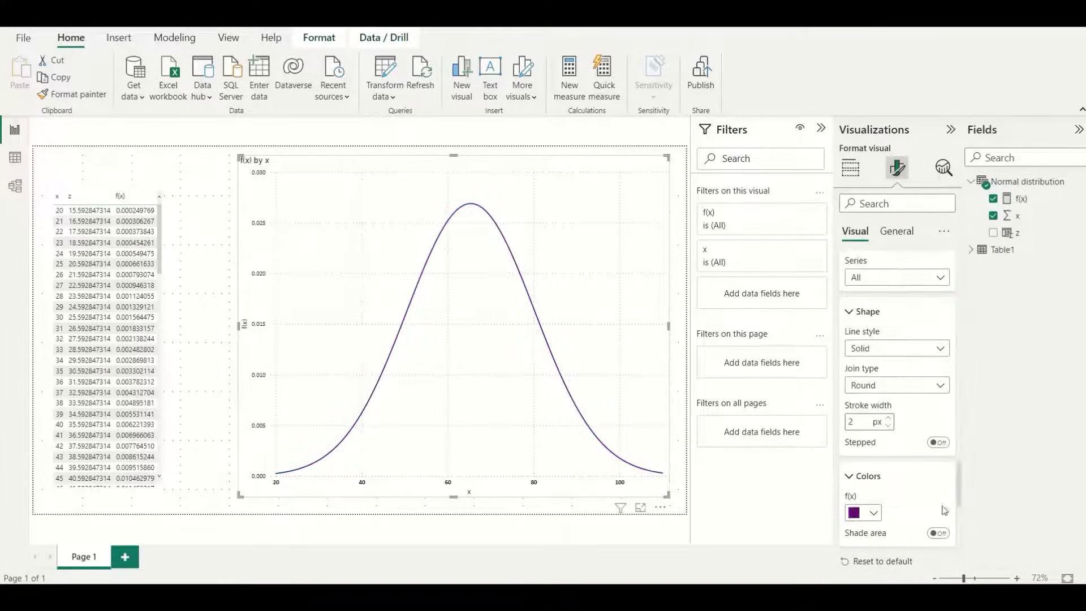
left_click(938, 534)
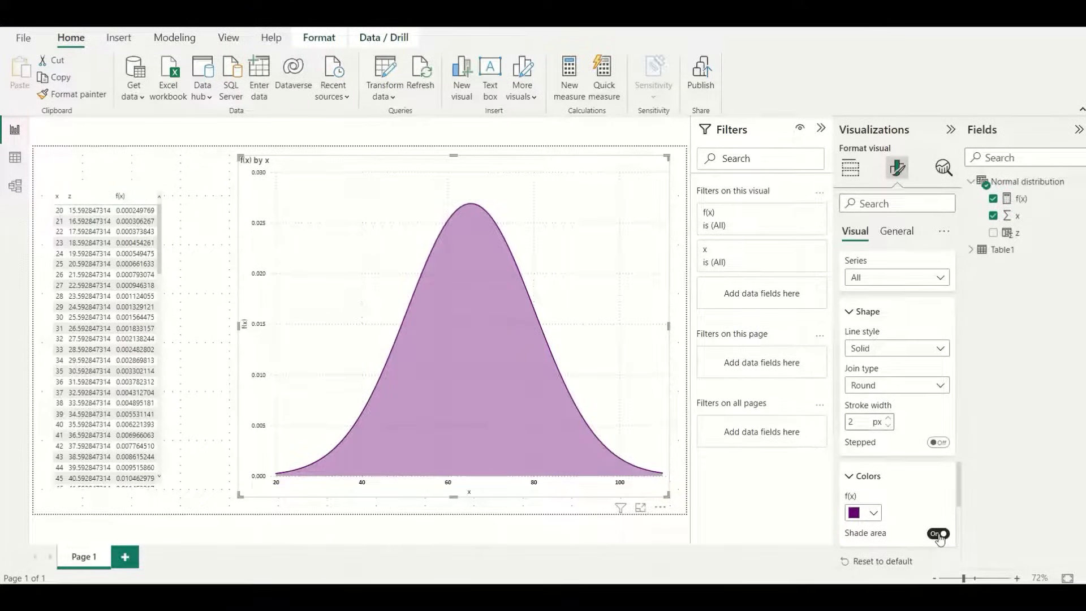
Turn on markers for the f(x) line and set their size to 2 px
scroll(879, 503, "down", 4)
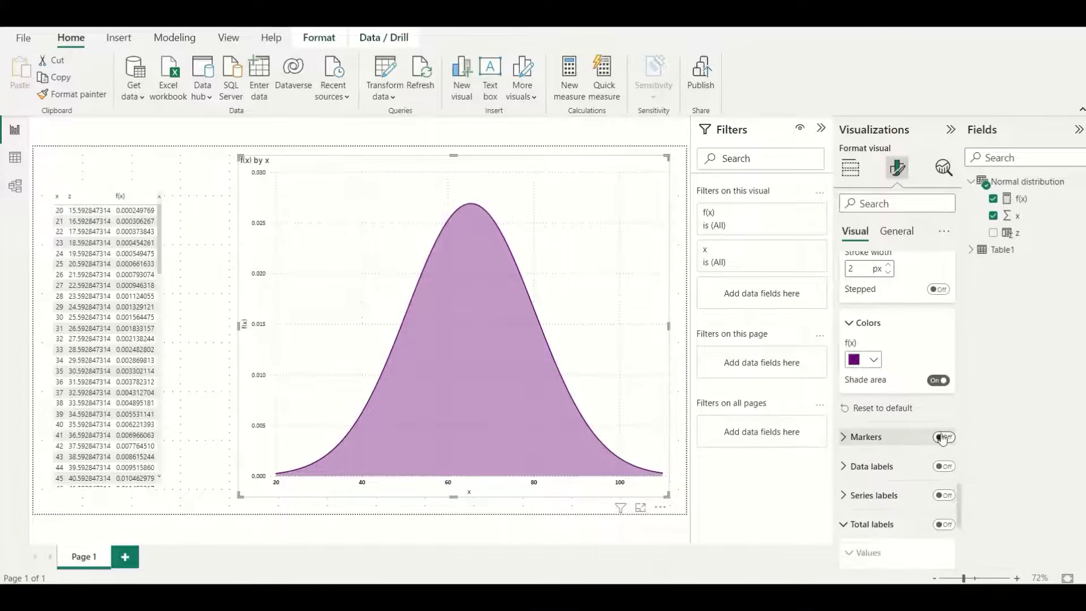
left_click(941, 438)
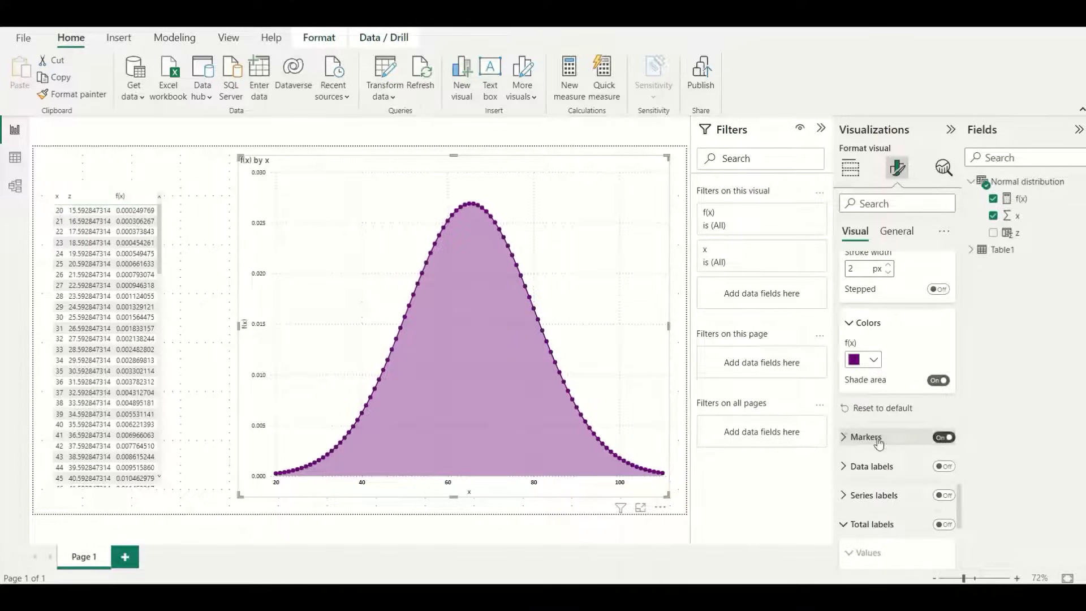
left_click(844, 438)
scroll(859, 506, "down", 3)
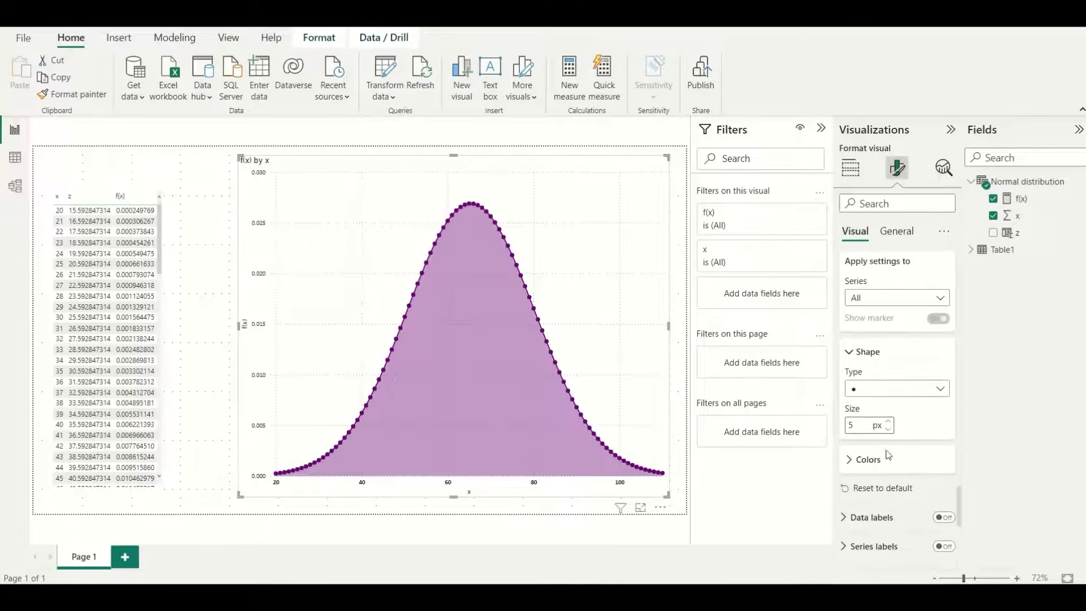
left_click(888, 429)
left_click(888, 430)
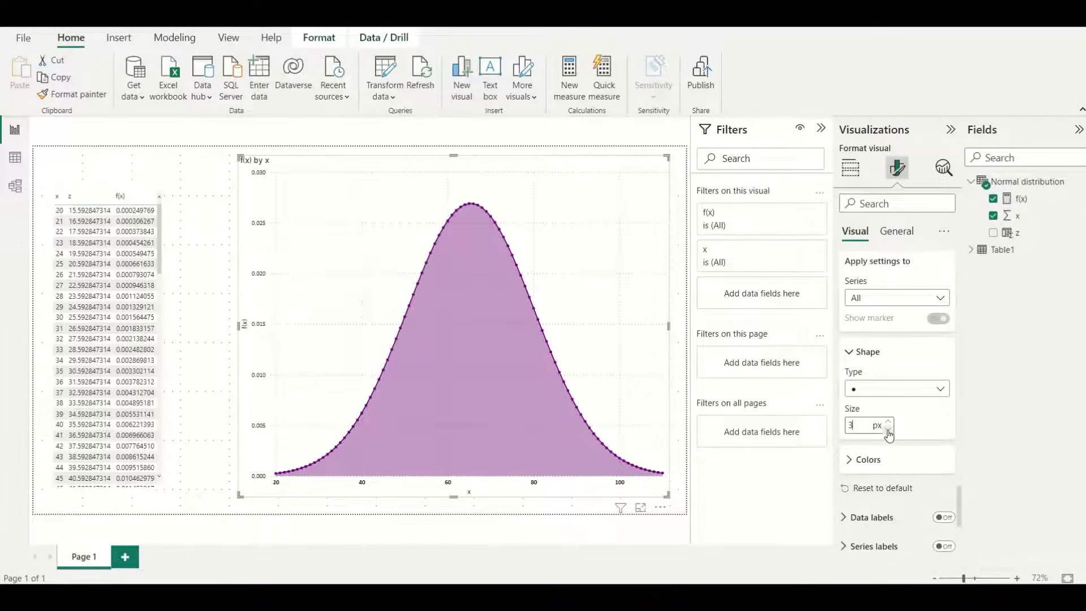
left_click(888, 429)
left_click(888, 422)
left_click(889, 430)
left_click(854, 461)
scroll(854, 481, "down", 4)
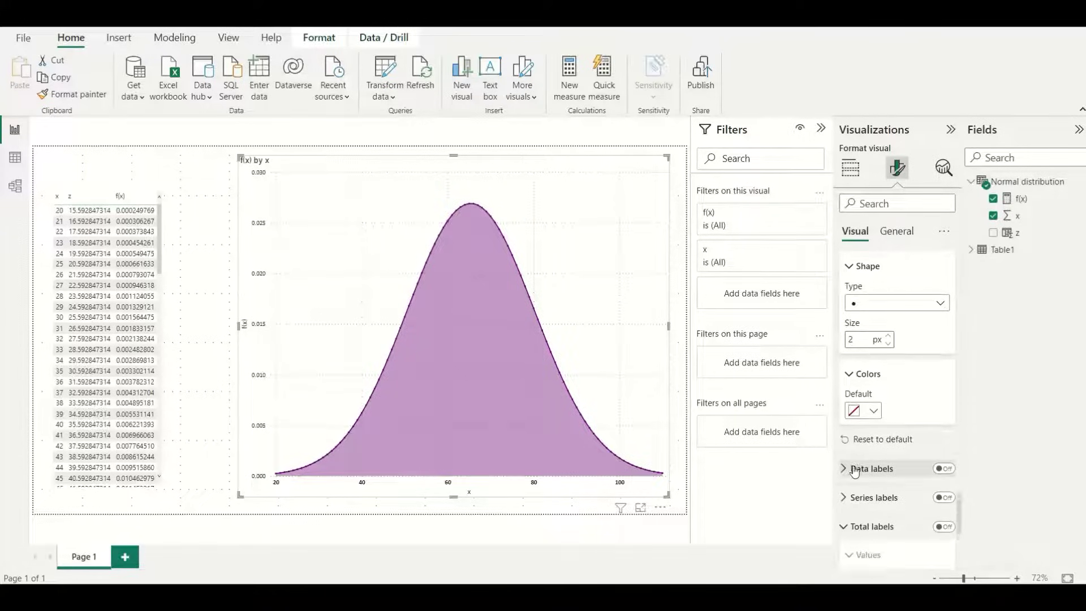
scroll(854, 509, "down", 3)
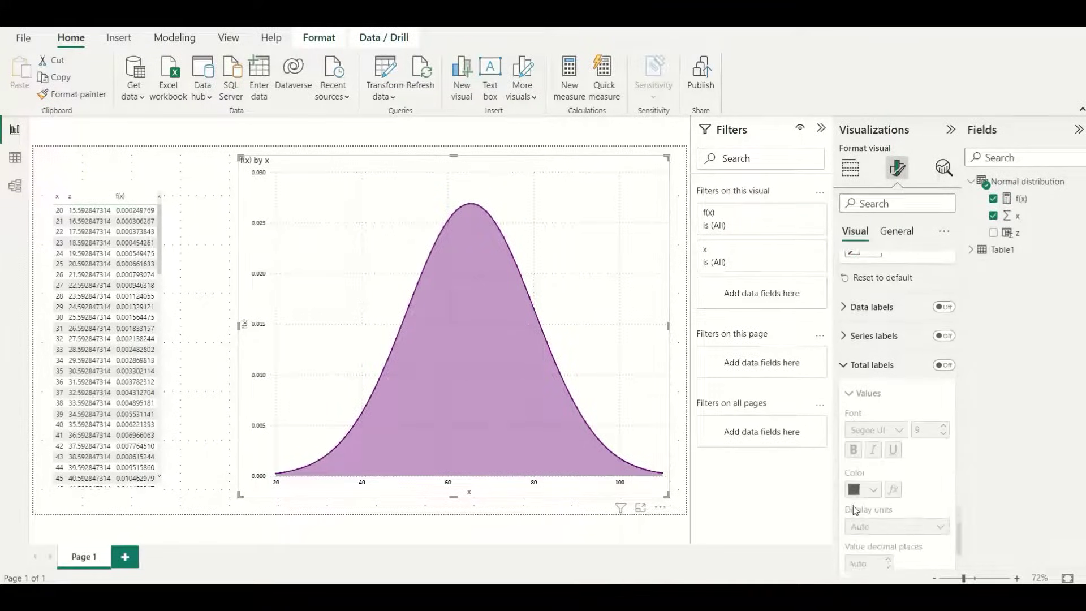
scroll(855, 509, "down", 1)
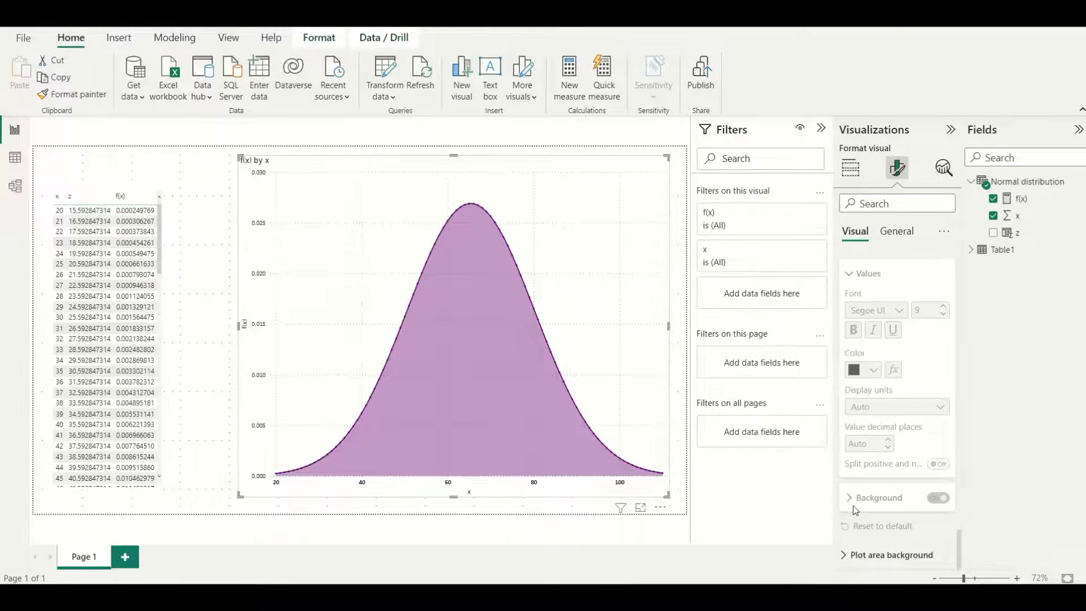
scroll(855, 509, "up", 10)
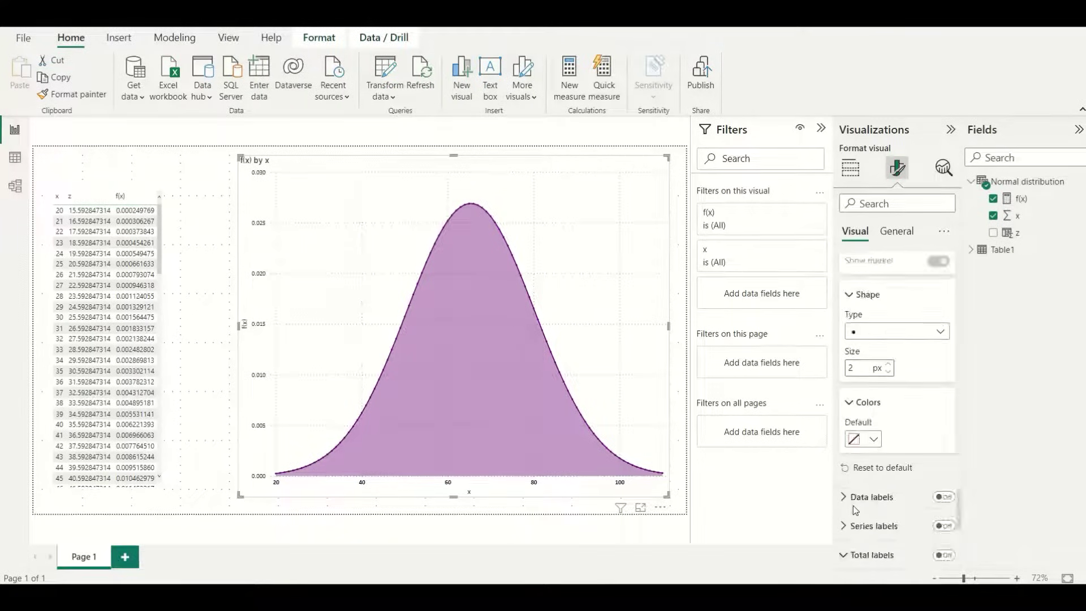
left_click(944, 170)
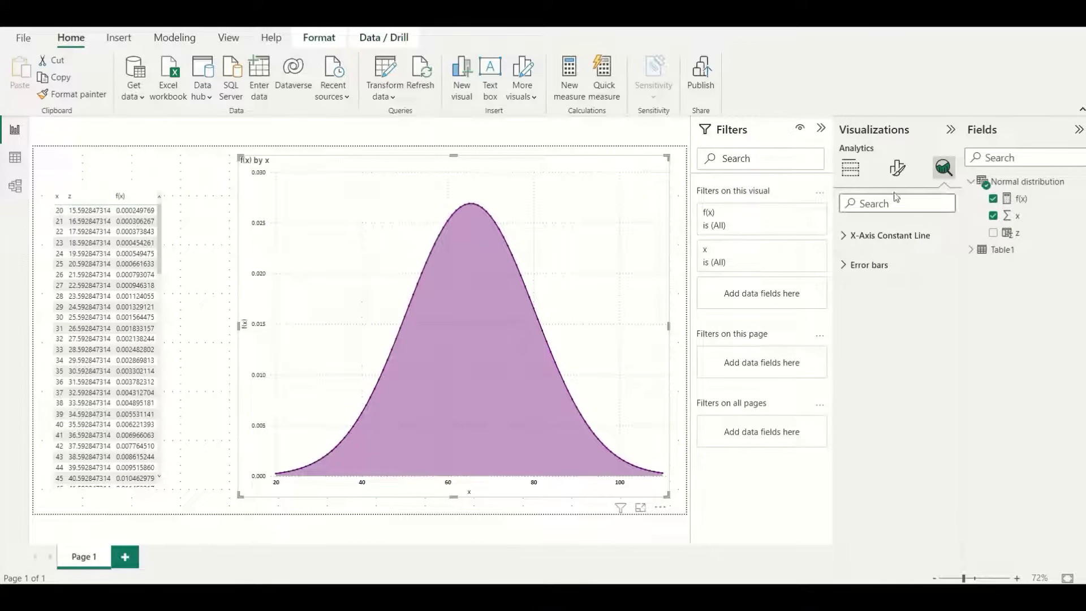
left_click(897, 167)
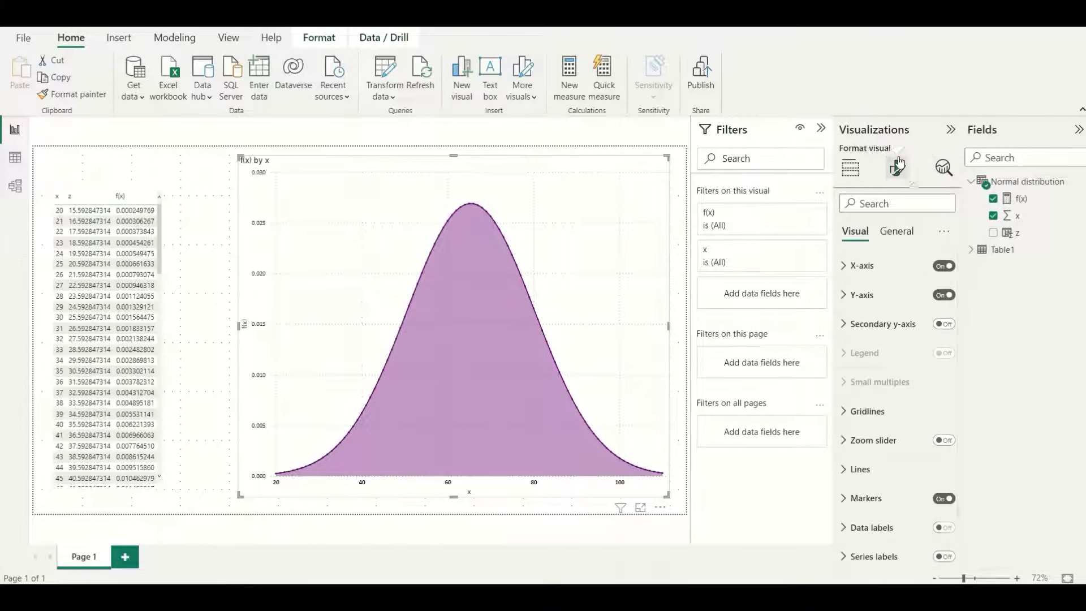
Add a black visual border around the chart with 5 px rounded corners
left_click(900, 237)
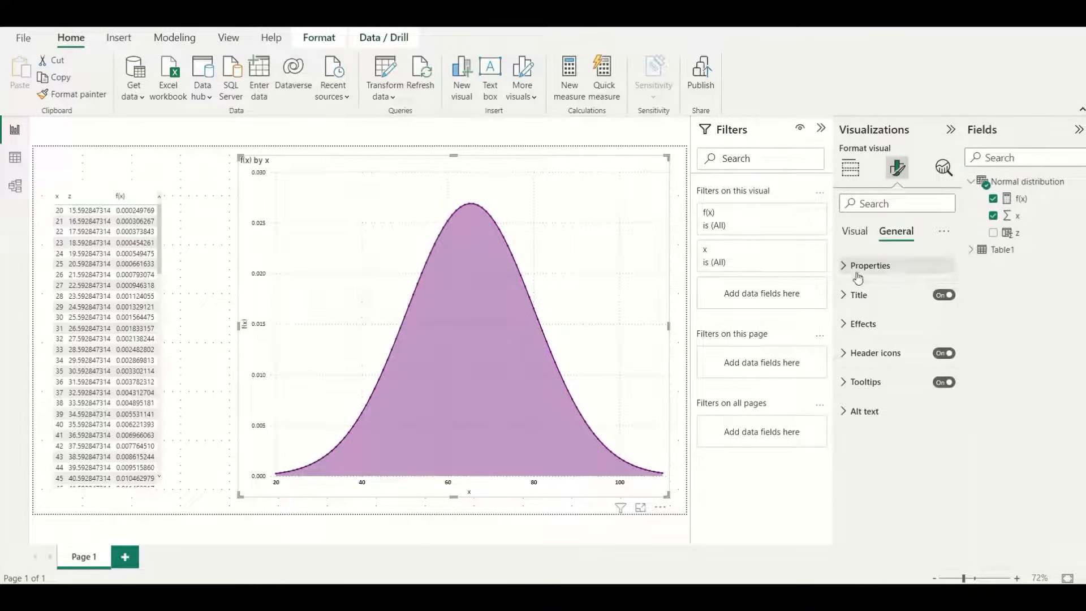
left_click(863, 329)
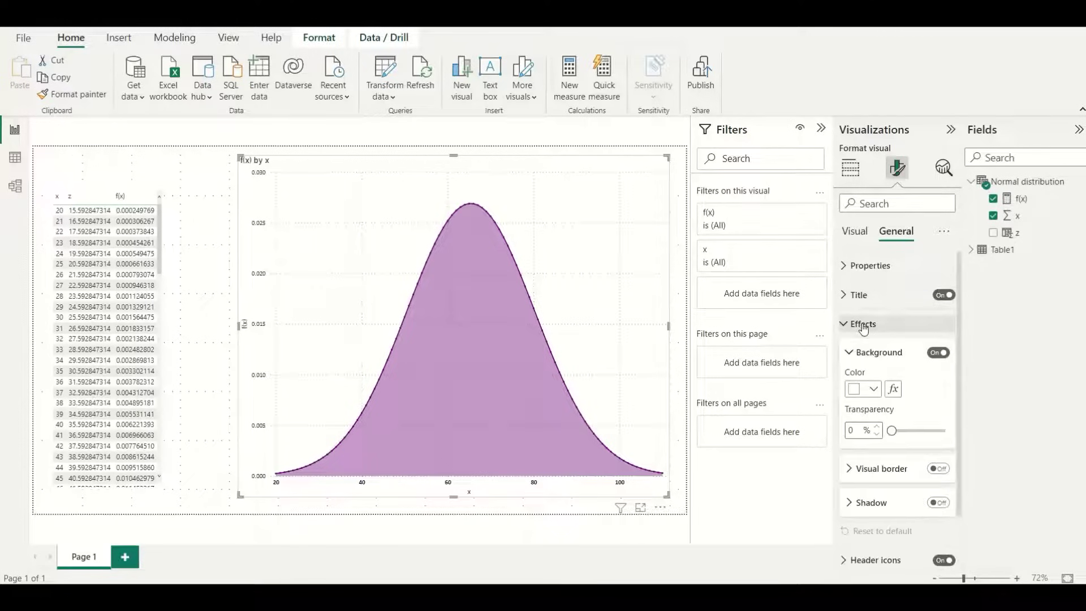
left_click(938, 470)
left_click(850, 471)
scroll(850, 474, "down", 3)
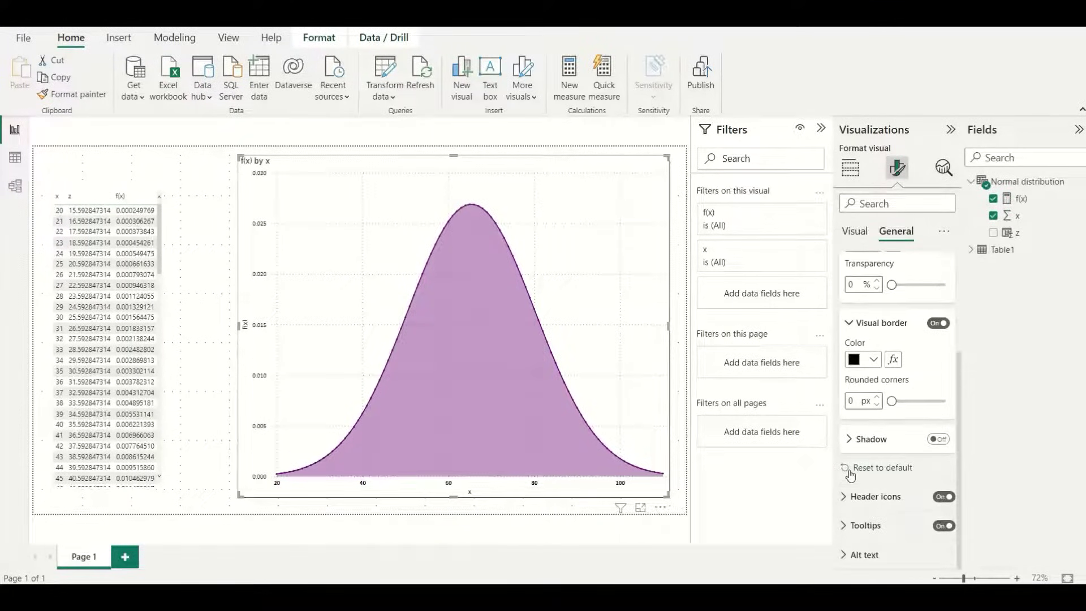
left_click(874, 361)
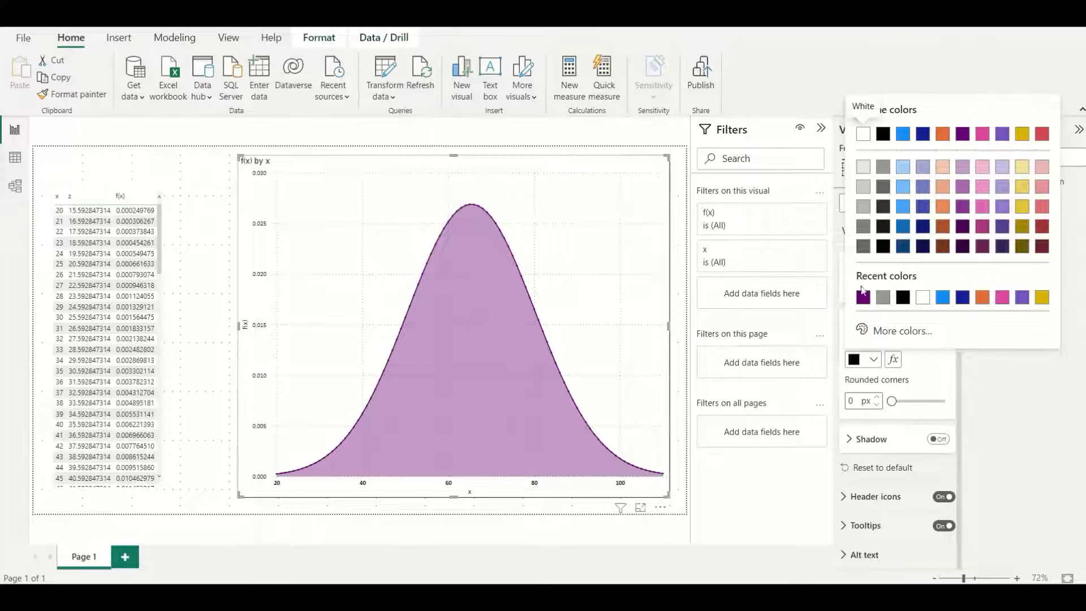
left_click(903, 297)
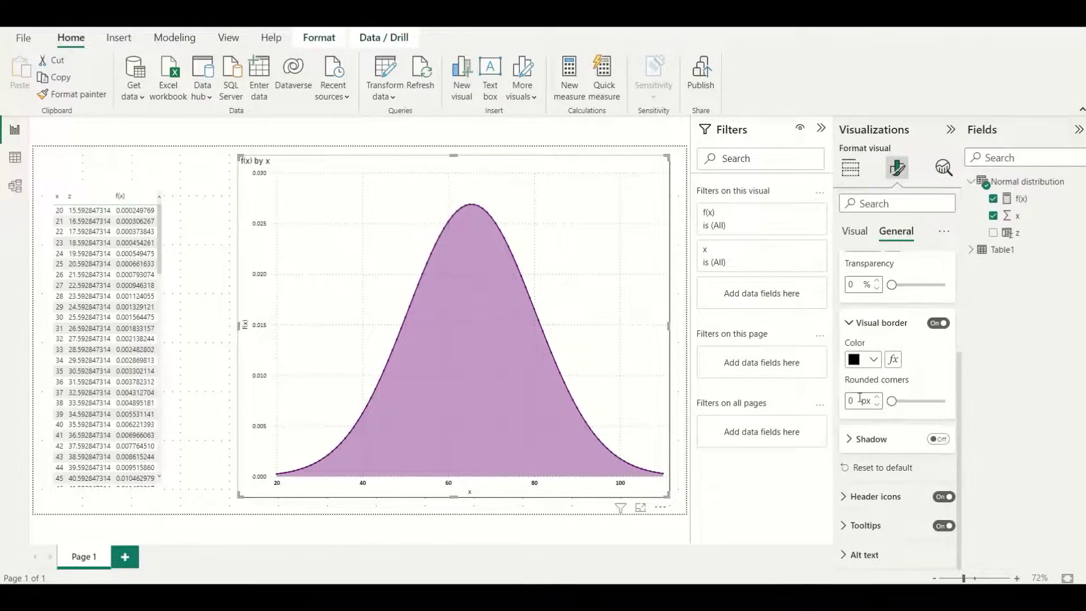
type("5")
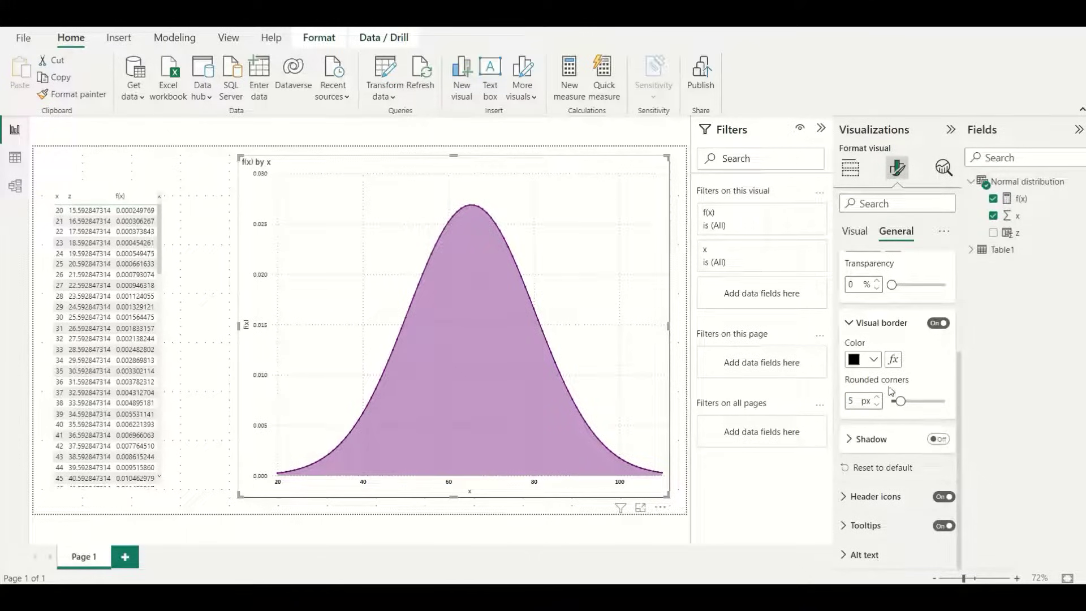
Add an x-axis constant line to the bell-curve chart and name it Mean
left_click(943, 172)
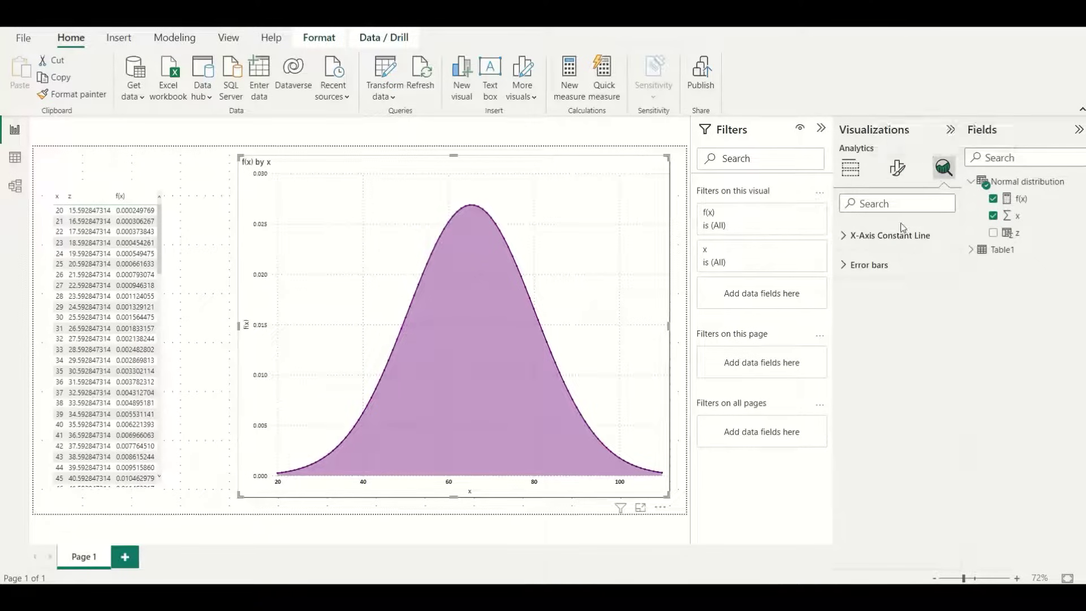
left_click(843, 238)
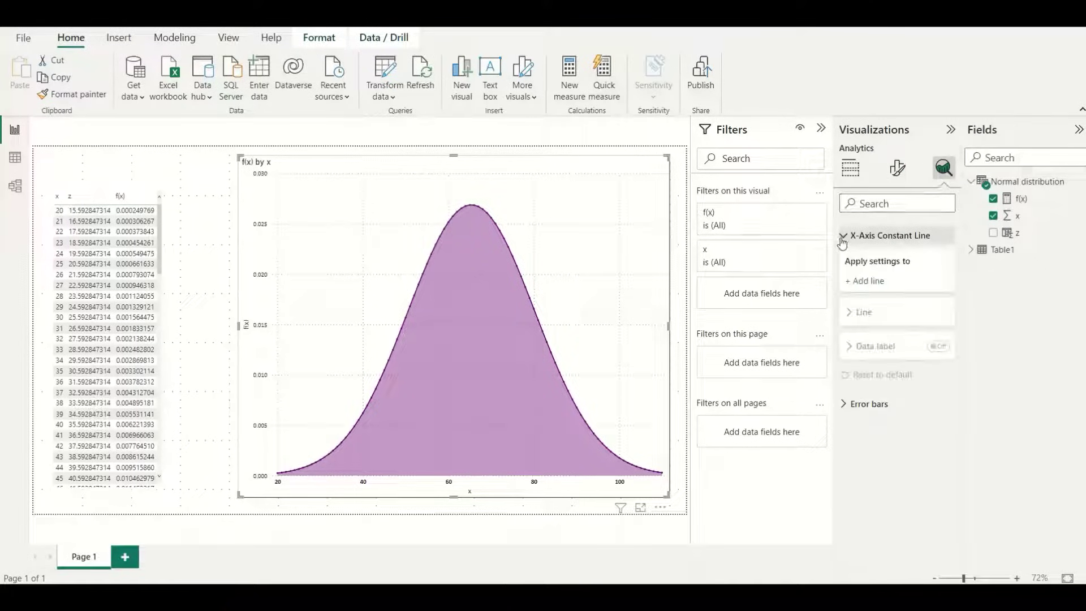
left_click(860, 283)
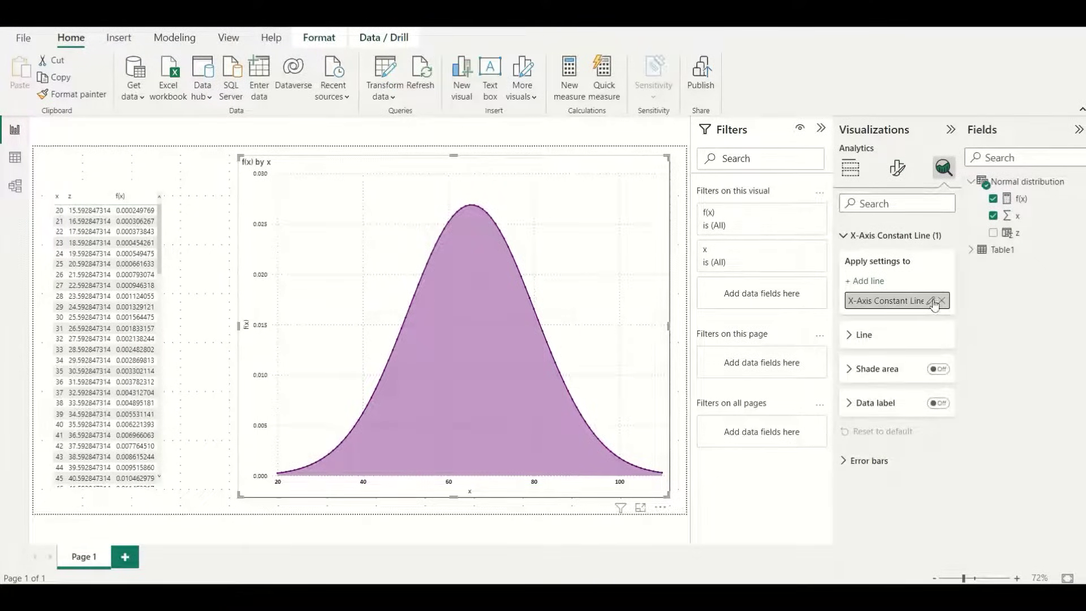
left_click(931, 302)
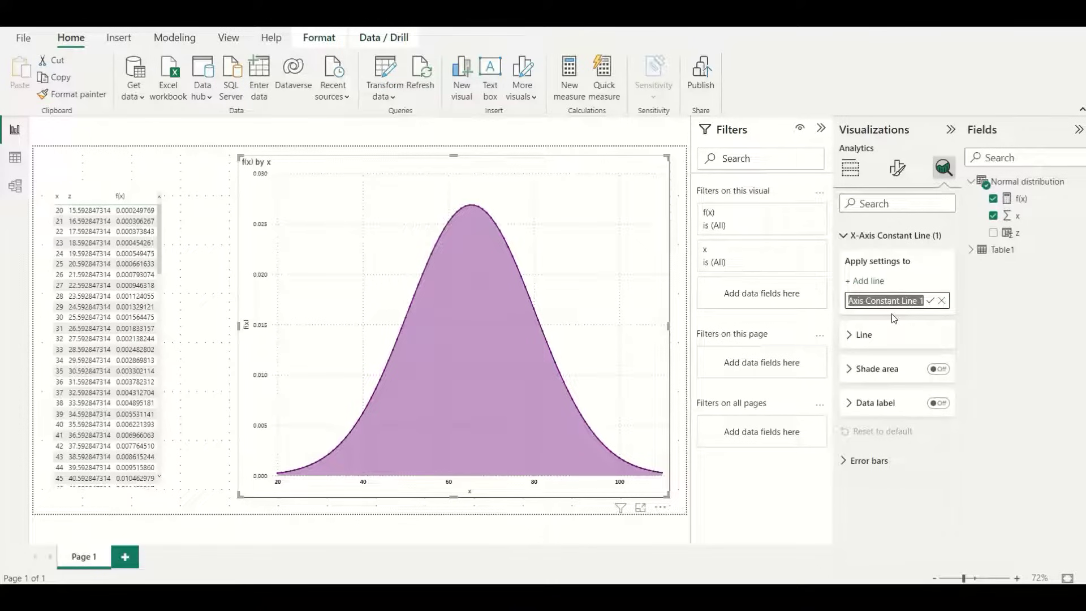
type("Mean")
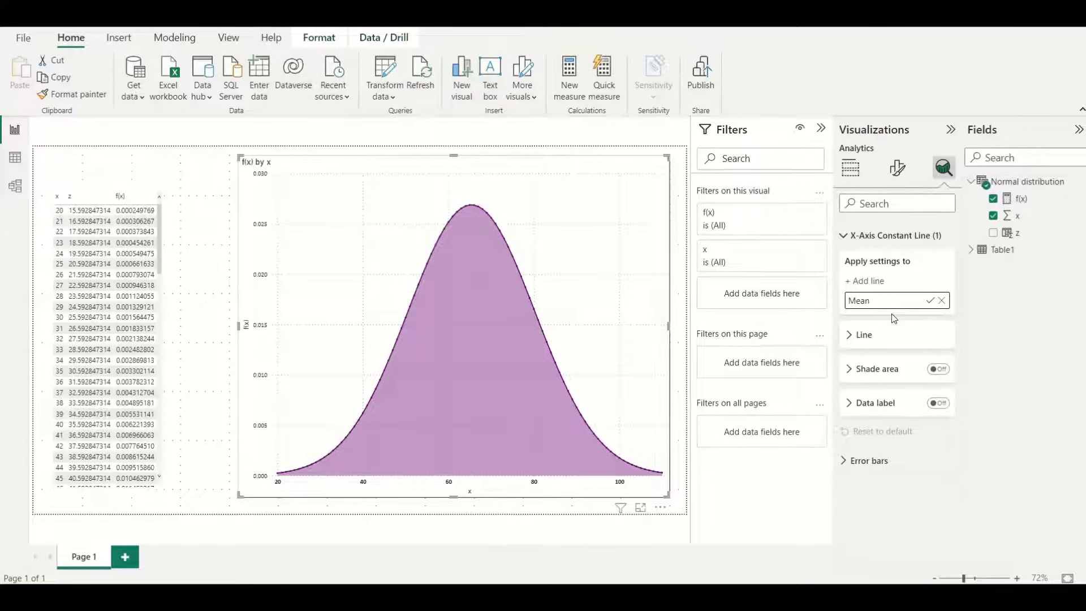
Base the Mean line's value on the Mean measure from Table1, using the field value format style
left_click(853, 336)
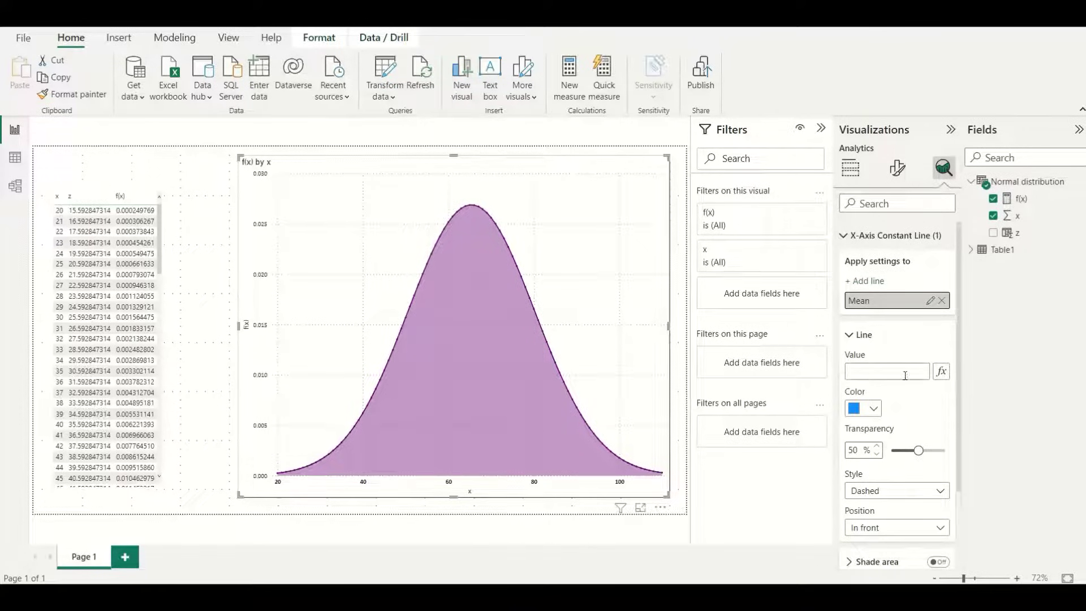
left_click(942, 373)
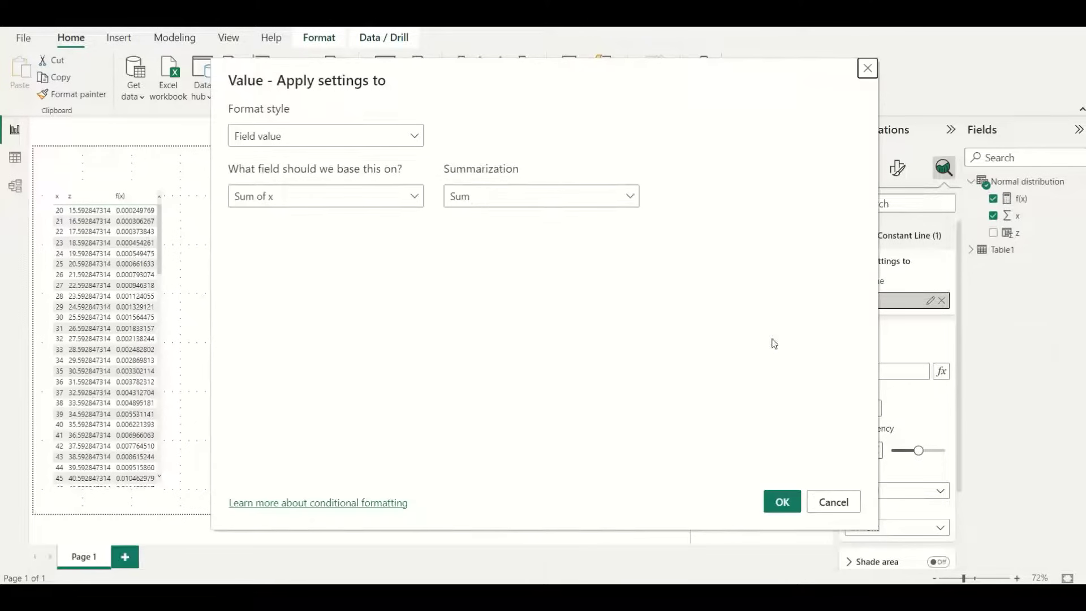
left_click(249, 197)
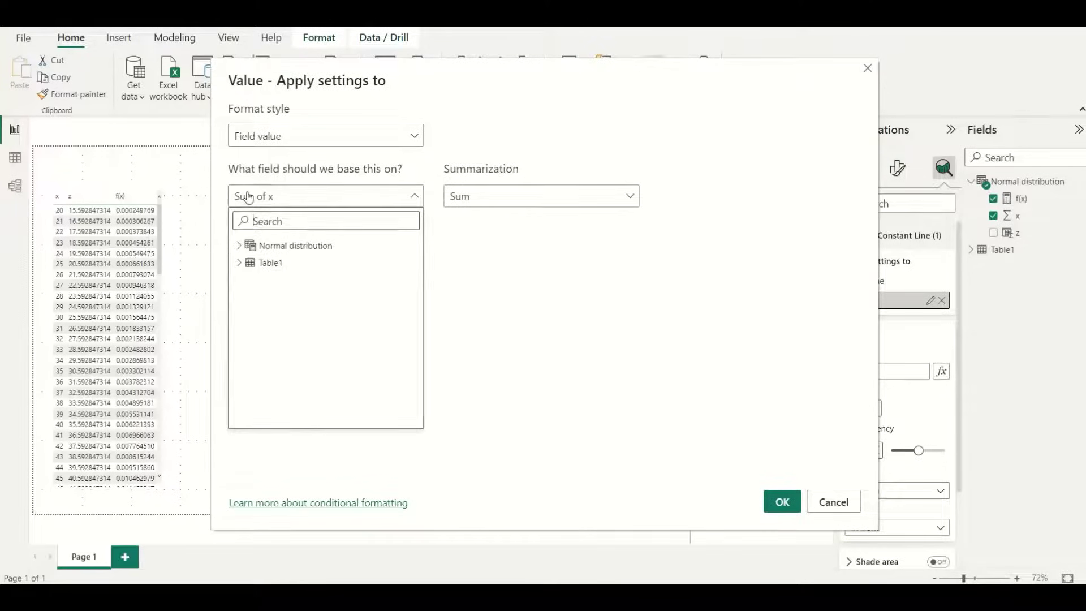
left_click(238, 263)
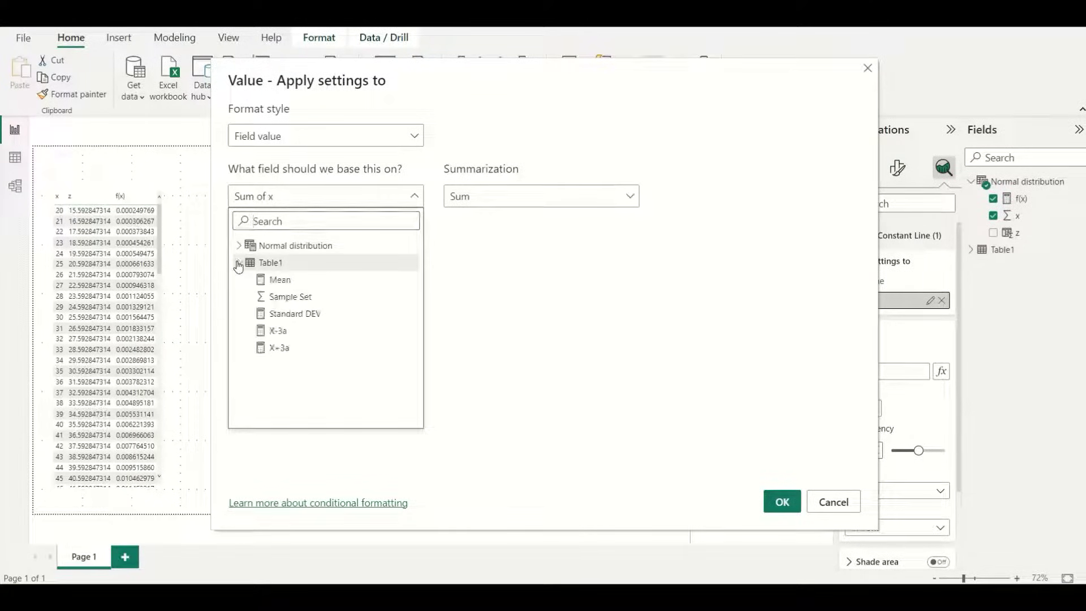
left_click(277, 280)
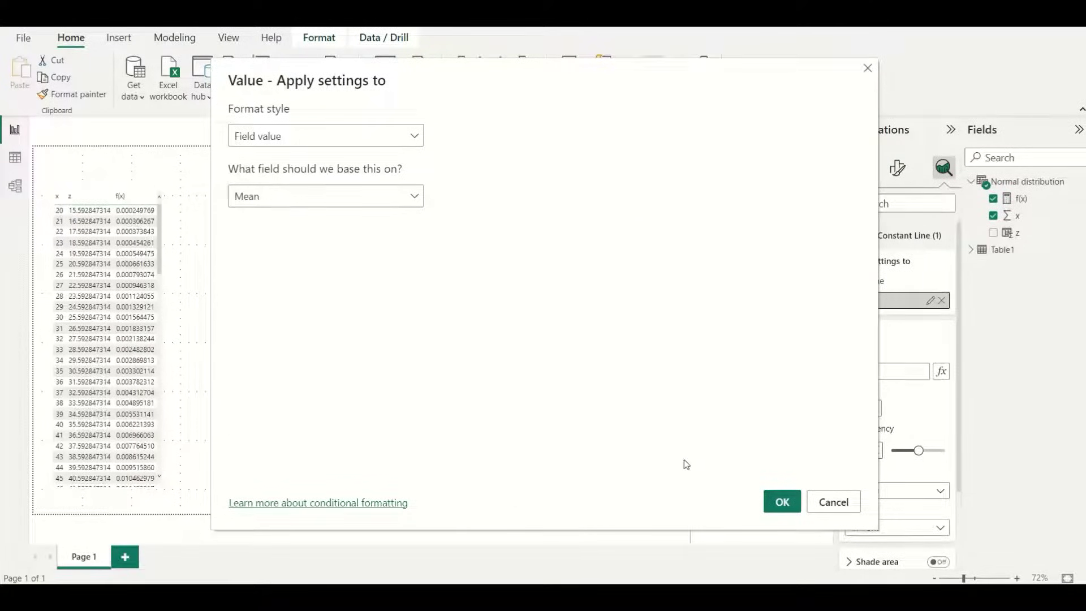
left_click(781, 502)
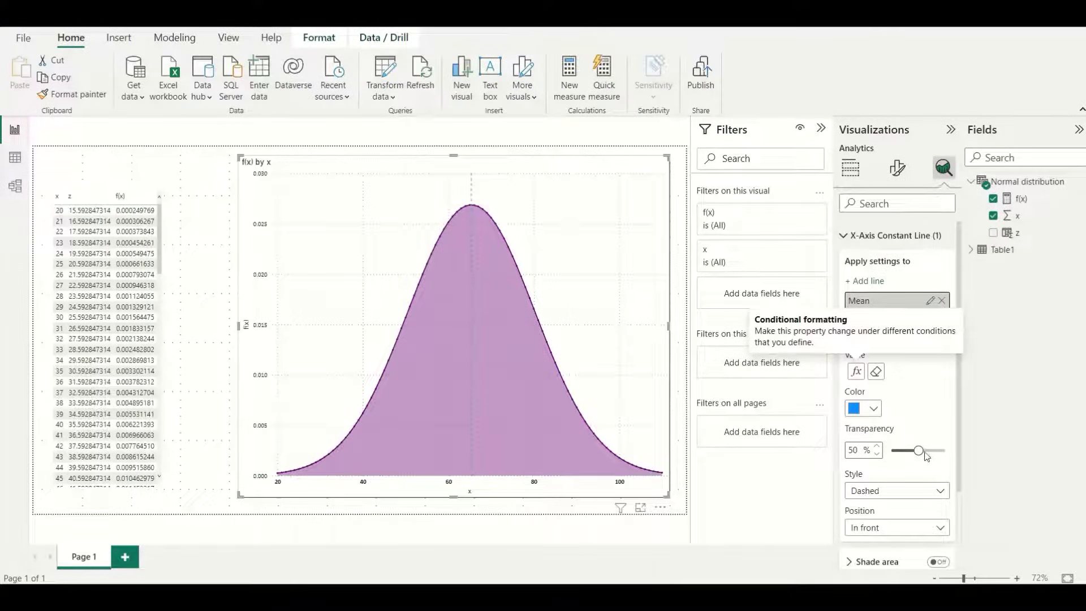
Color the Mean reference line black and set its transparency to 25%
left_click(872, 410)
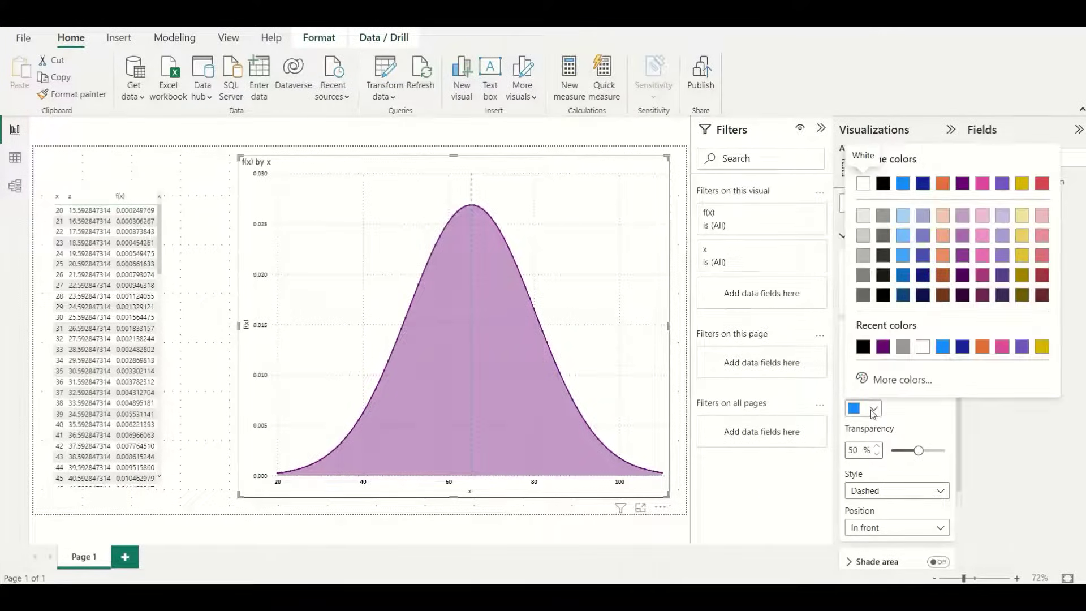
left_click(863, 347)
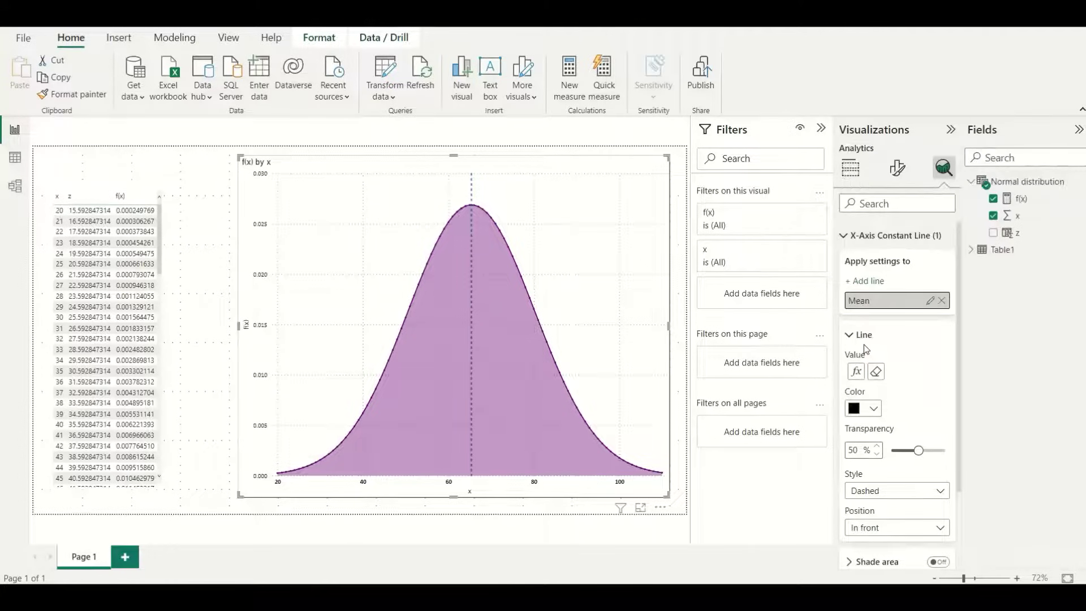
left_click_drag(916, 451, 905, 452)
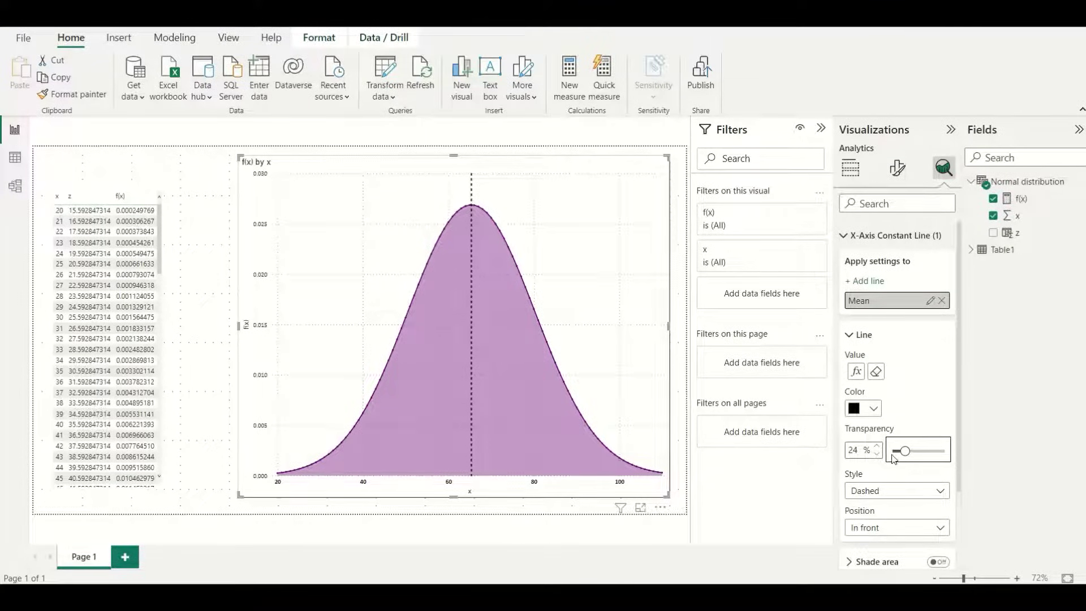
left_click(879, 446)
Set the Mean line's style to Dotted and its position to Behind
left_click(877, 491)
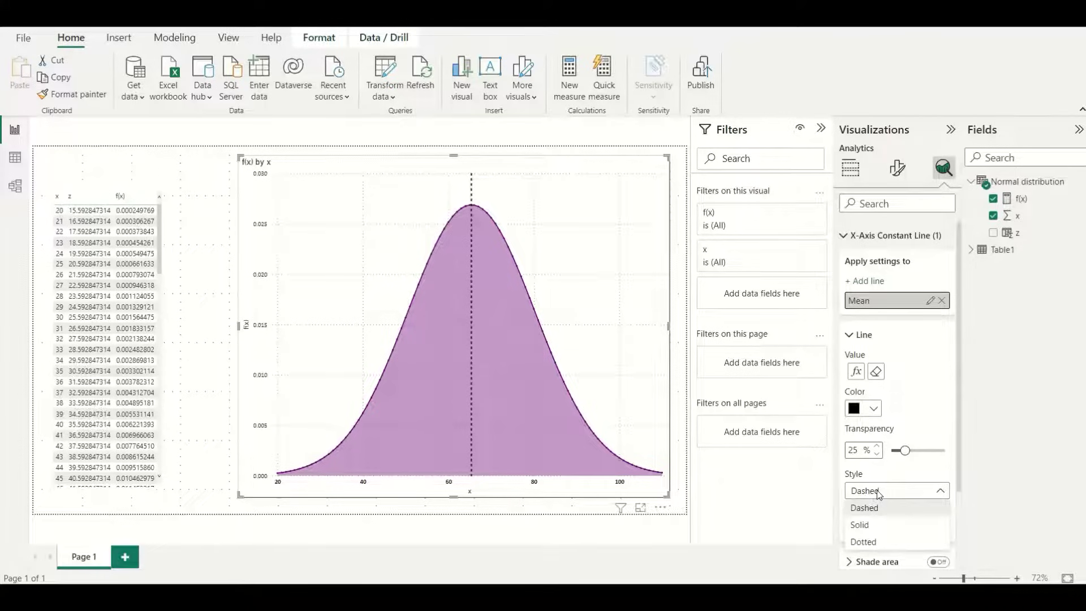
left_click(868, 541)
scroll(912, 489, "down", 2)
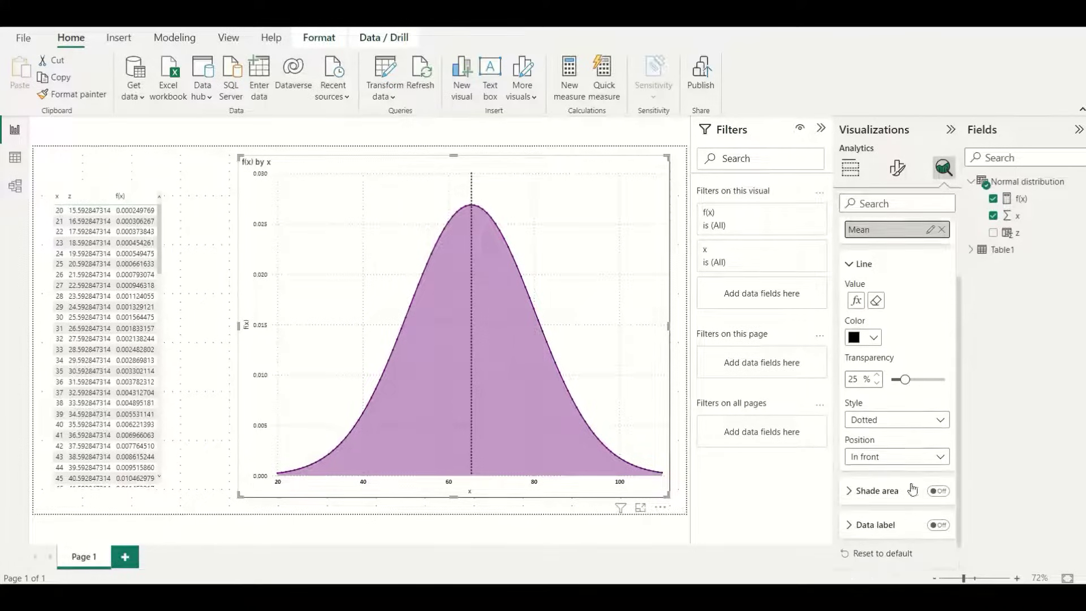
scroll(912, 489, "down", 1)
left_click(875, 431)
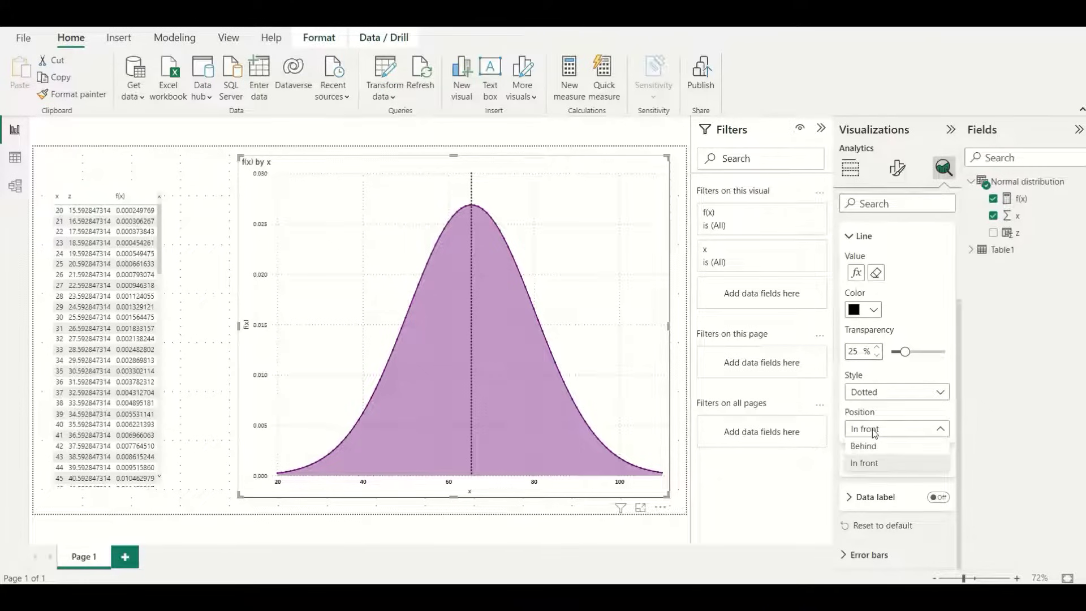
left_click(870, 451)
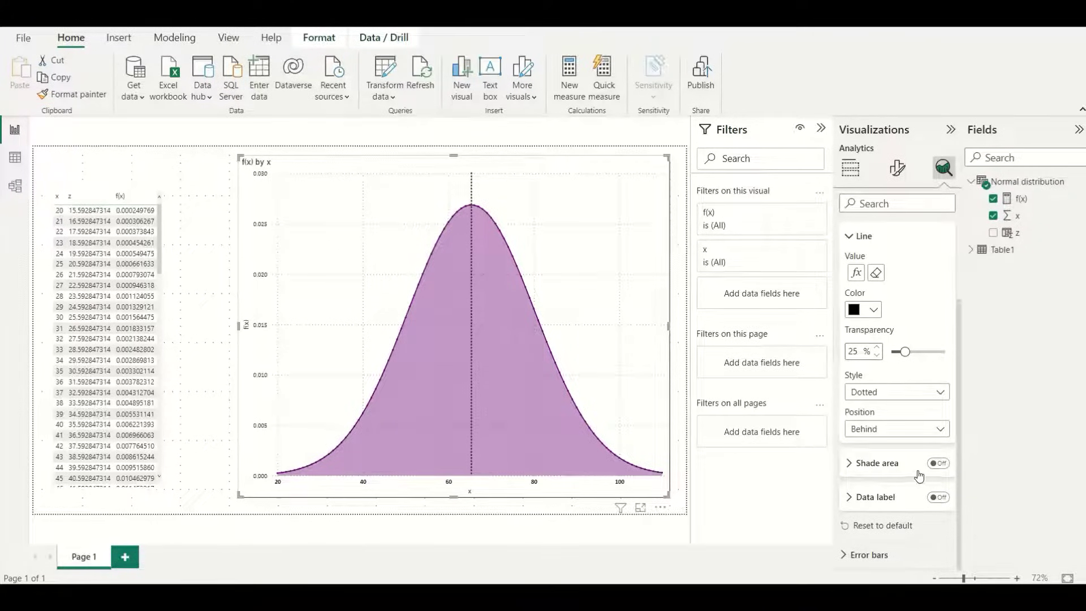
Turn on the data label for the Mean line and color it black
left_click(850, 463)
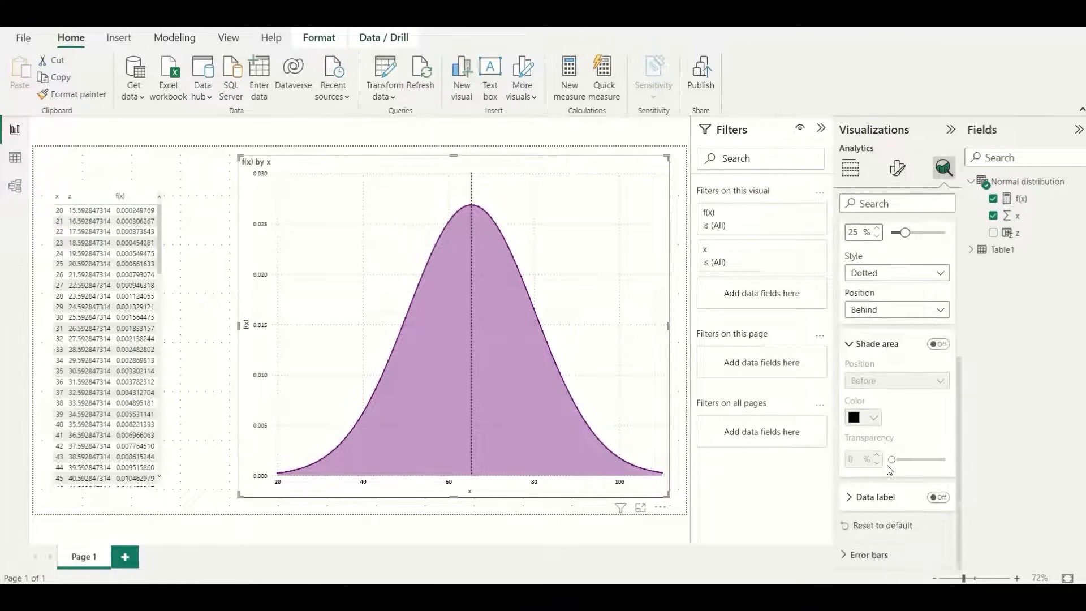
left_click(938, 497)
left_click(849, 503)
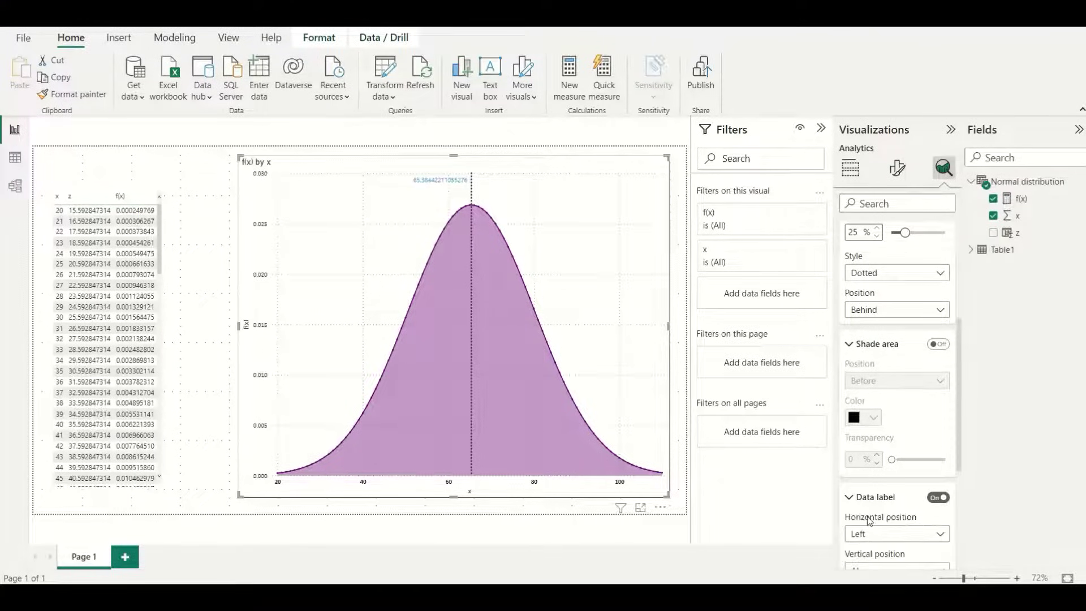
left_click(874, 431)
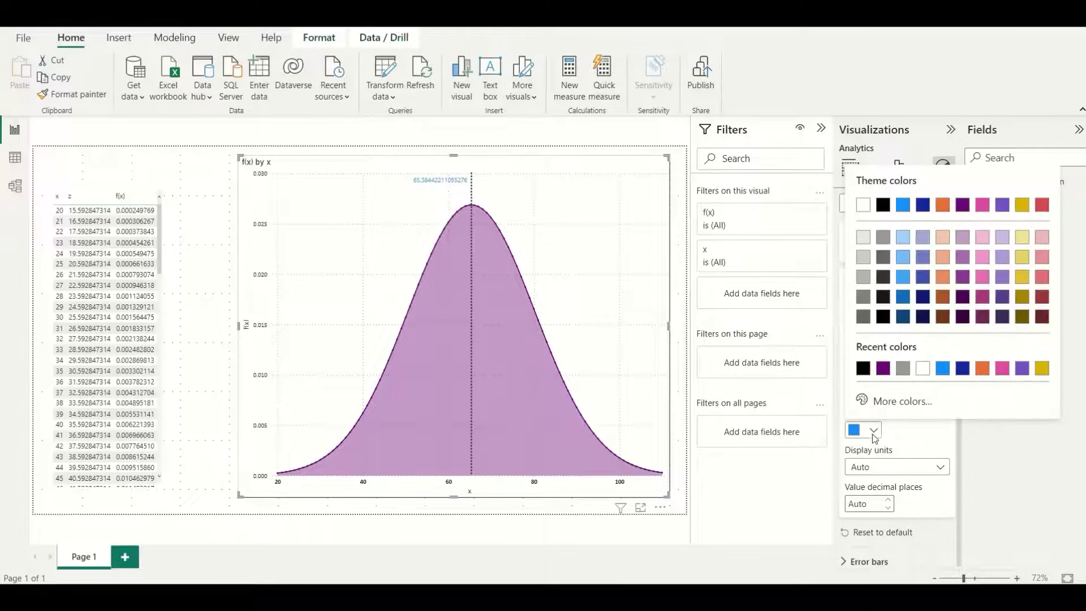
left_click(863, 368)
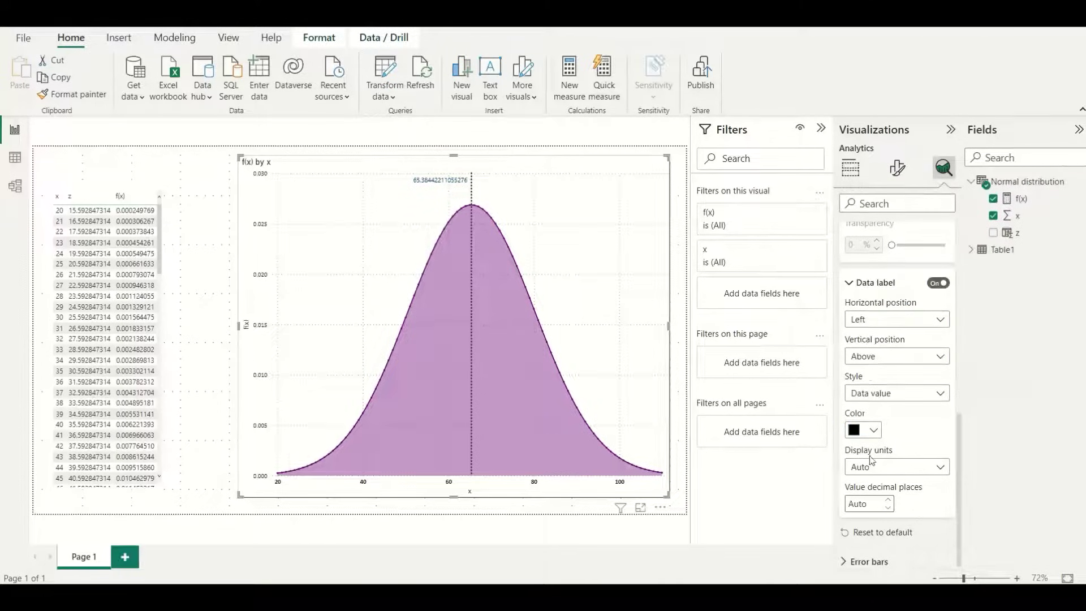
Set the Mean data label's display units to None with 2 decimal places
left_click(866, 467)
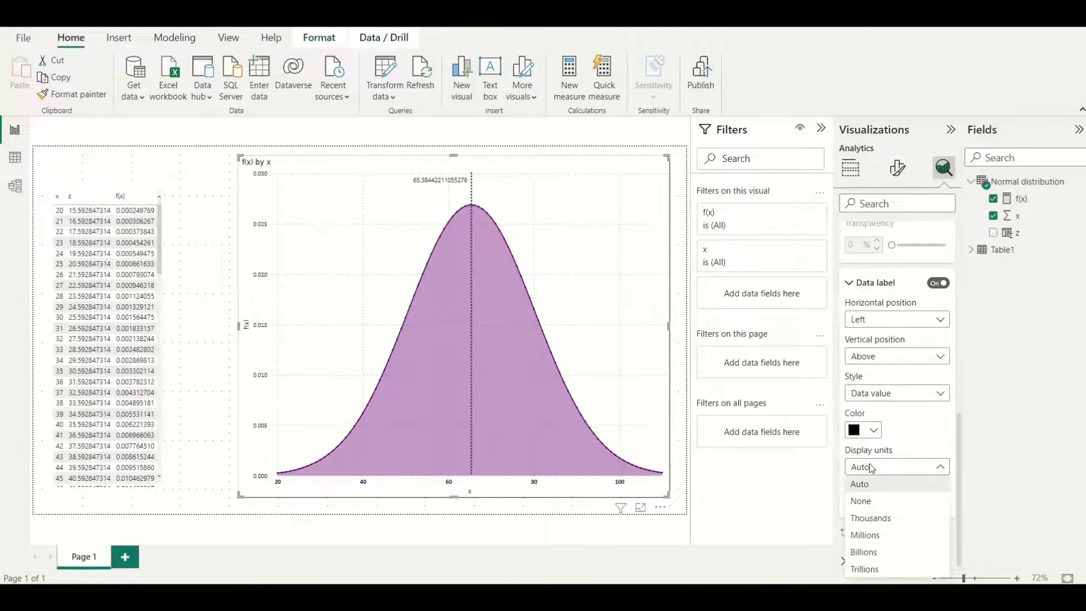
left_click(877, 501)
left_click(872, 497)
type("2")
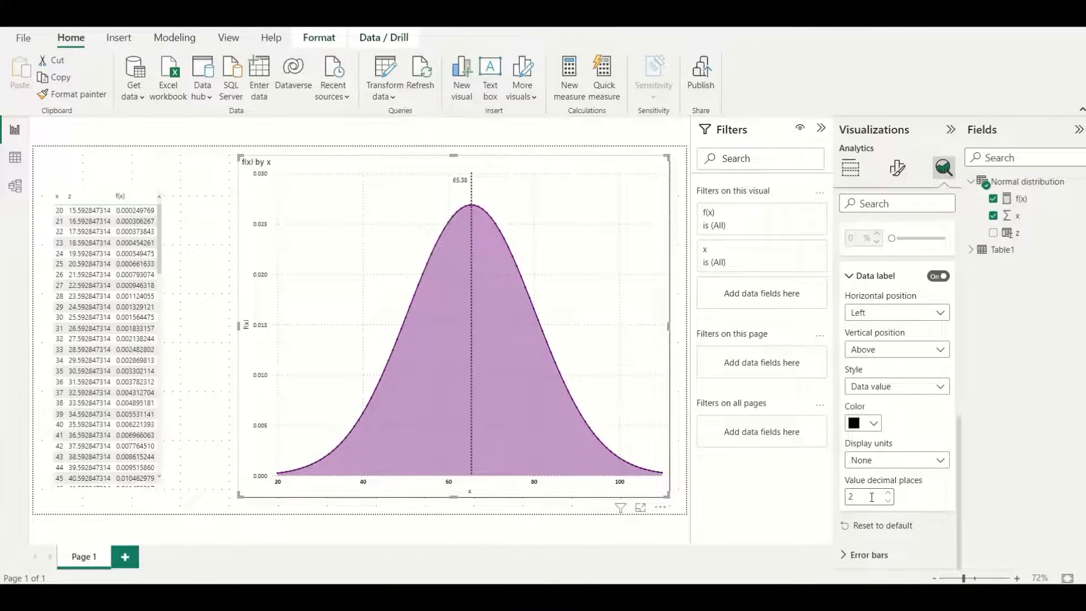
Set the vertical position of the Mean line's data label to Under
scroll(884, 437, "up", 1)
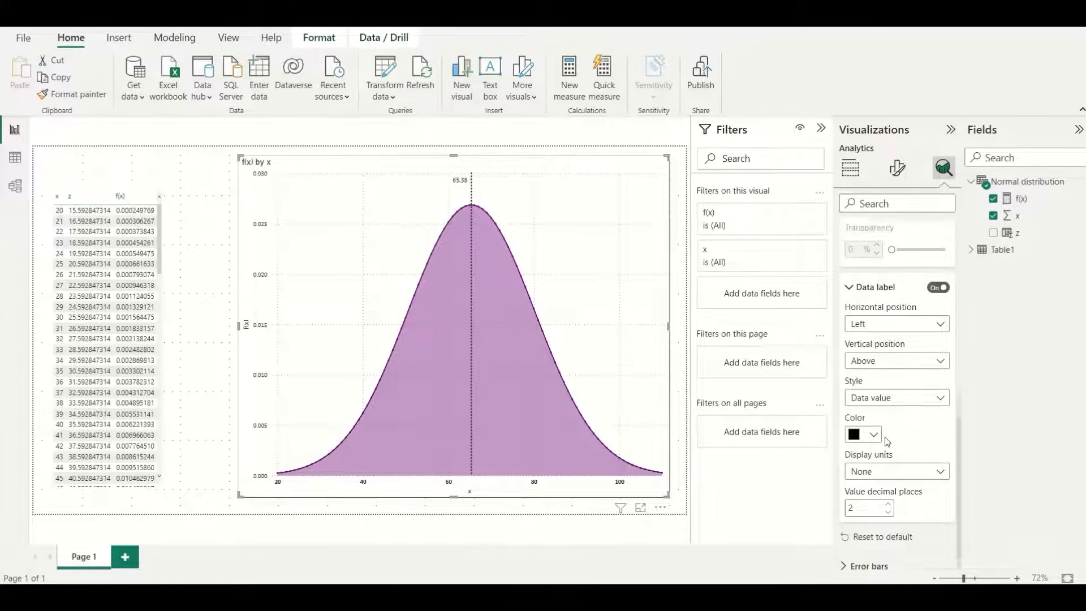
left_click(880, 378)
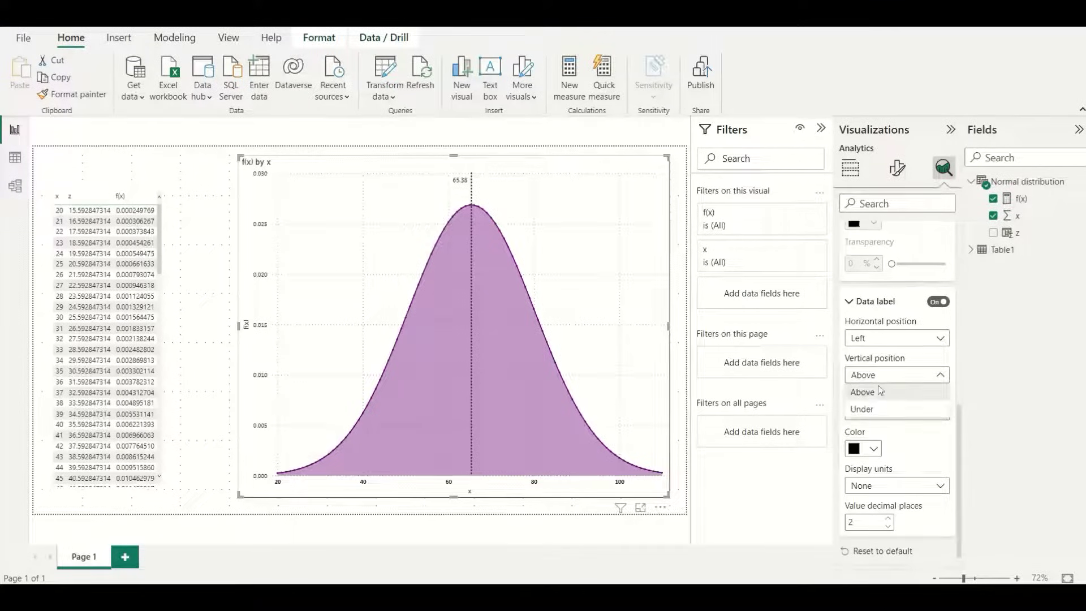
left_click(880, 409)
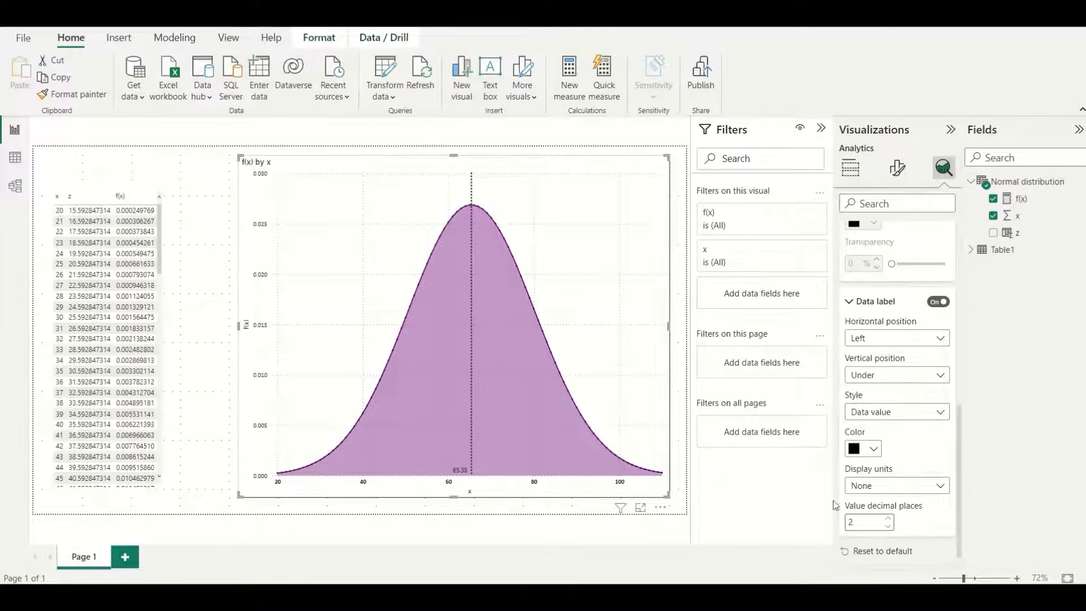
Add a second x-axis constant line to the chart and name it X+3A
scroll(893, 451, "down", 1)
scroll(893, 451, "up", 10)
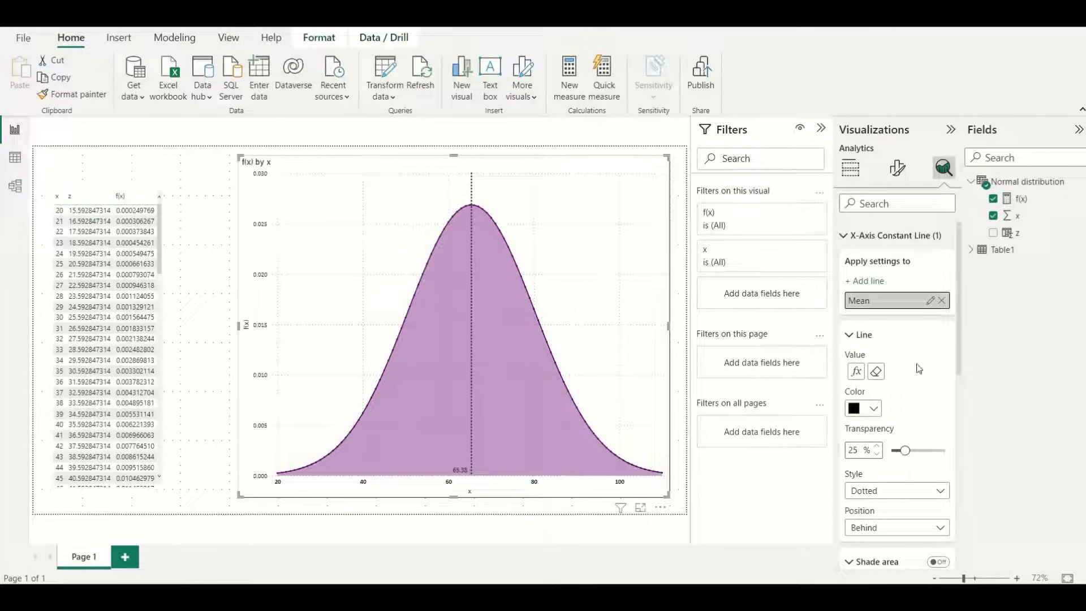
left_click(863, 283)
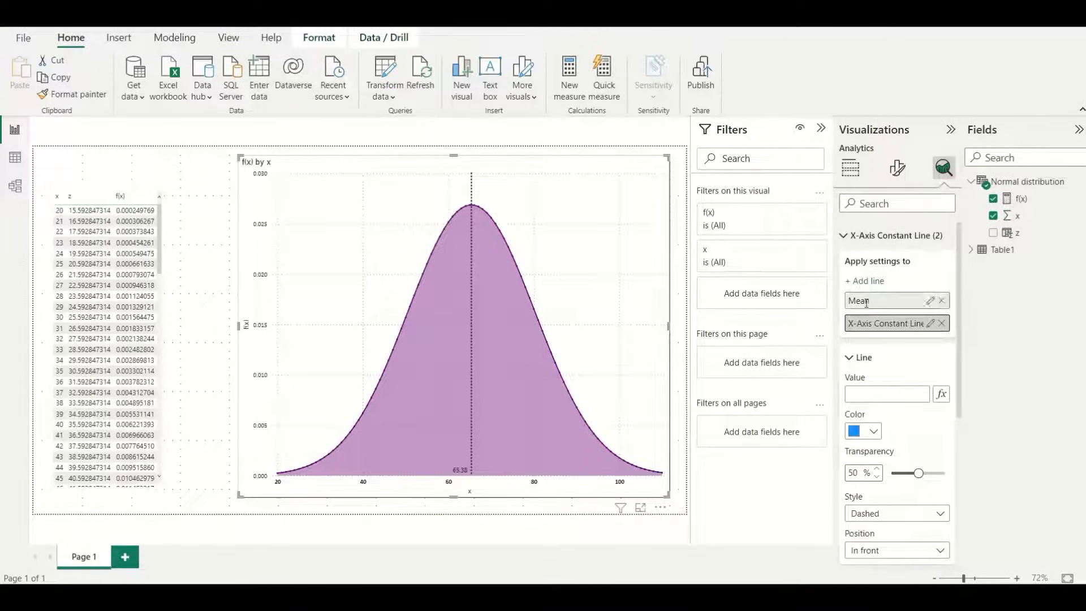
left_click(931, 323)
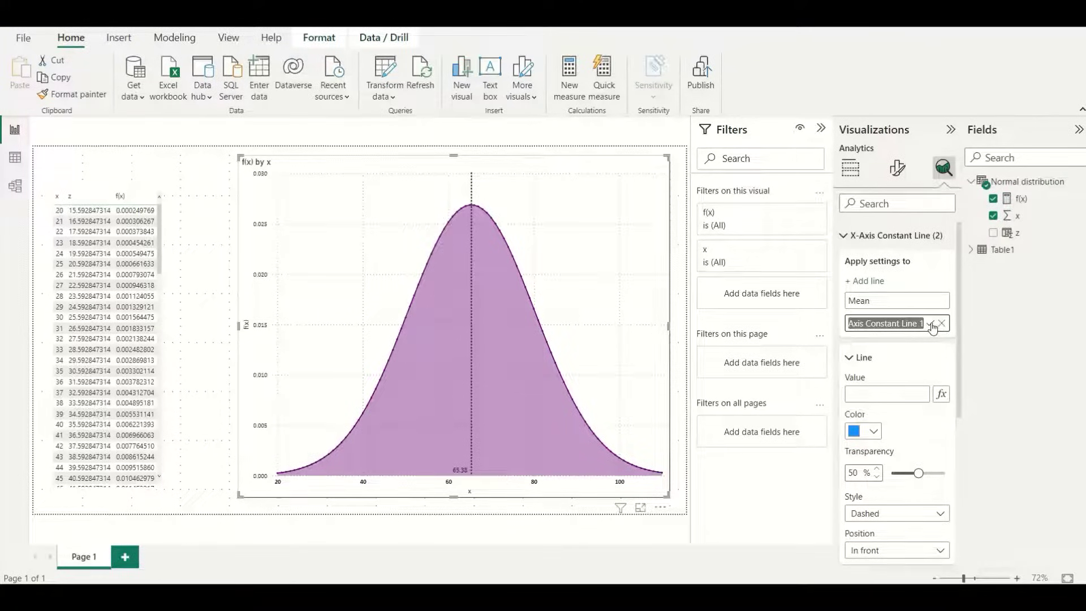
type("X+3A")
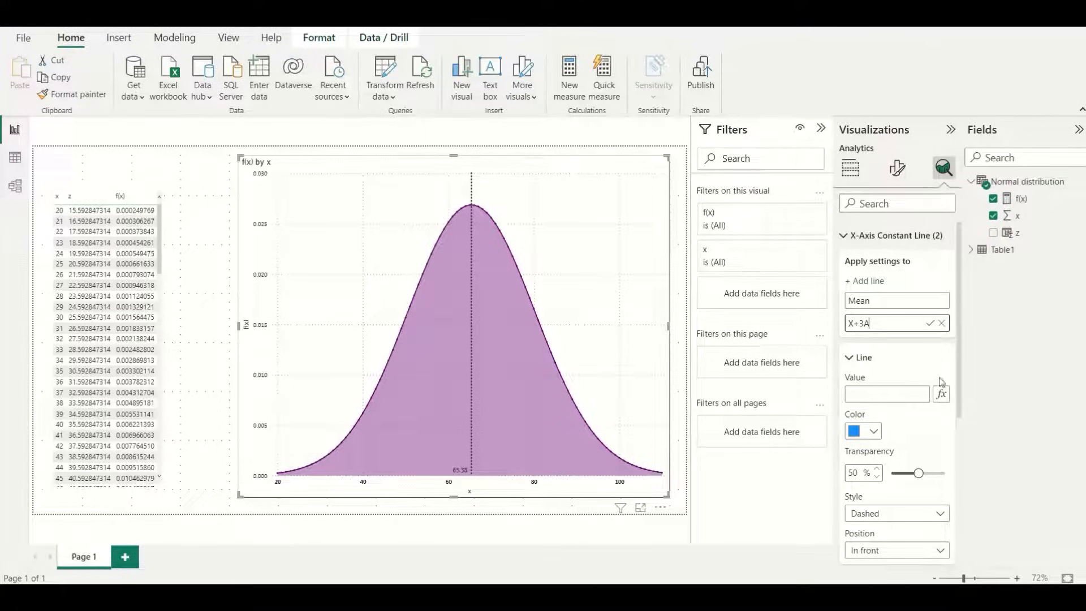
Base the X+3A line's value on the X+3a measure from Table1
left_click(940, 394)
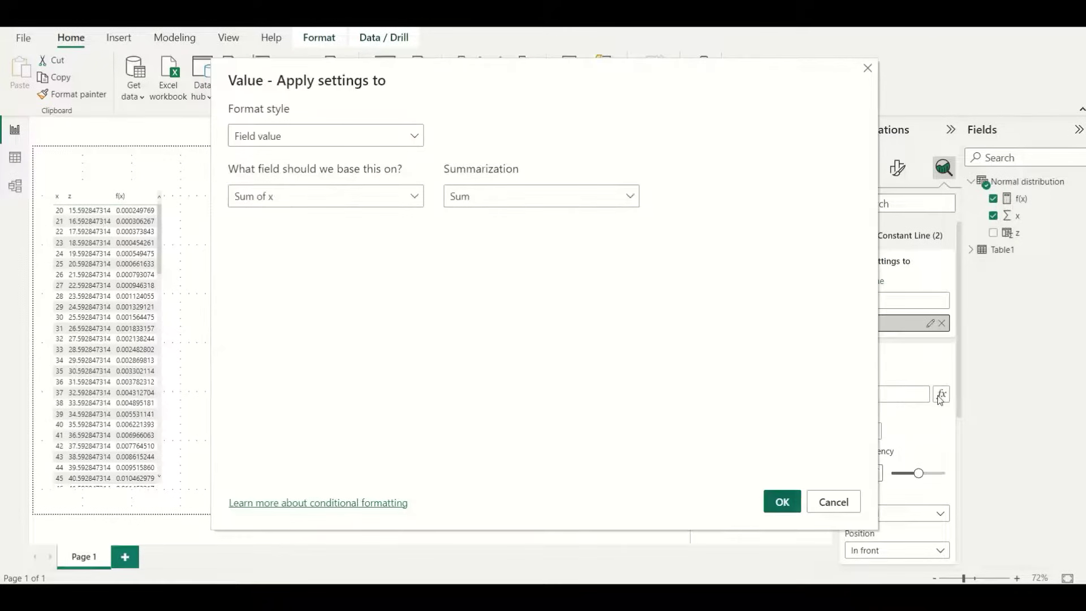
left_click(249, 202)
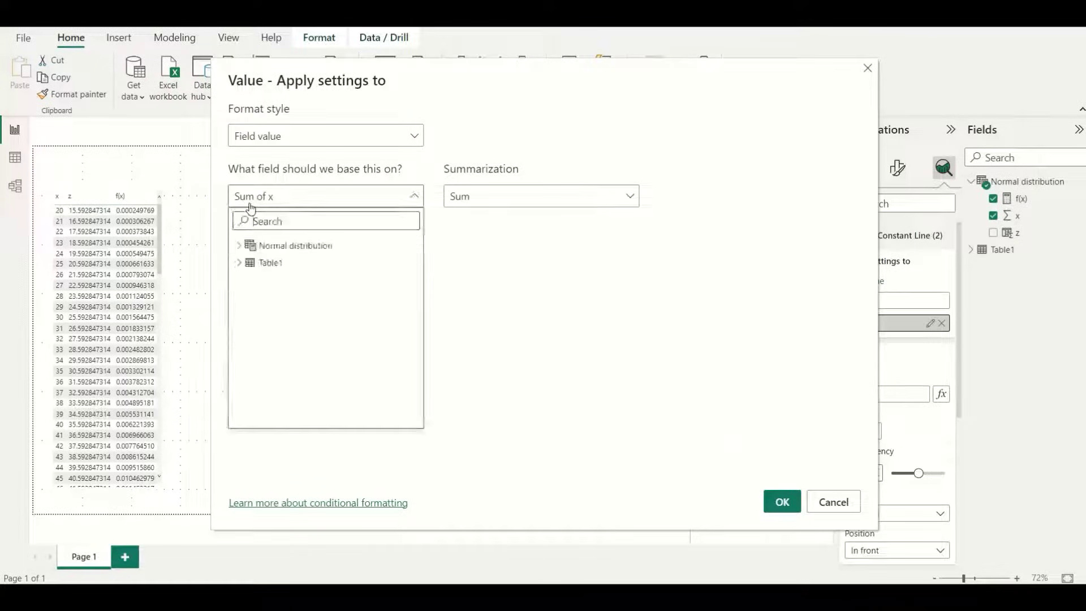
left_click(239, 263)
left_click(263, 348)
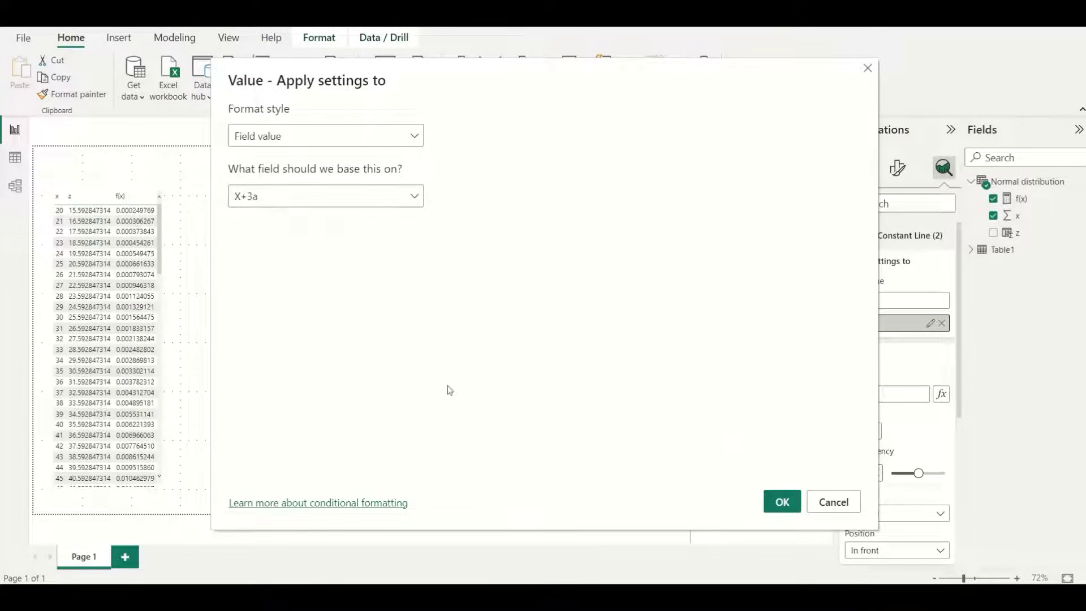
left_click(778, 501)
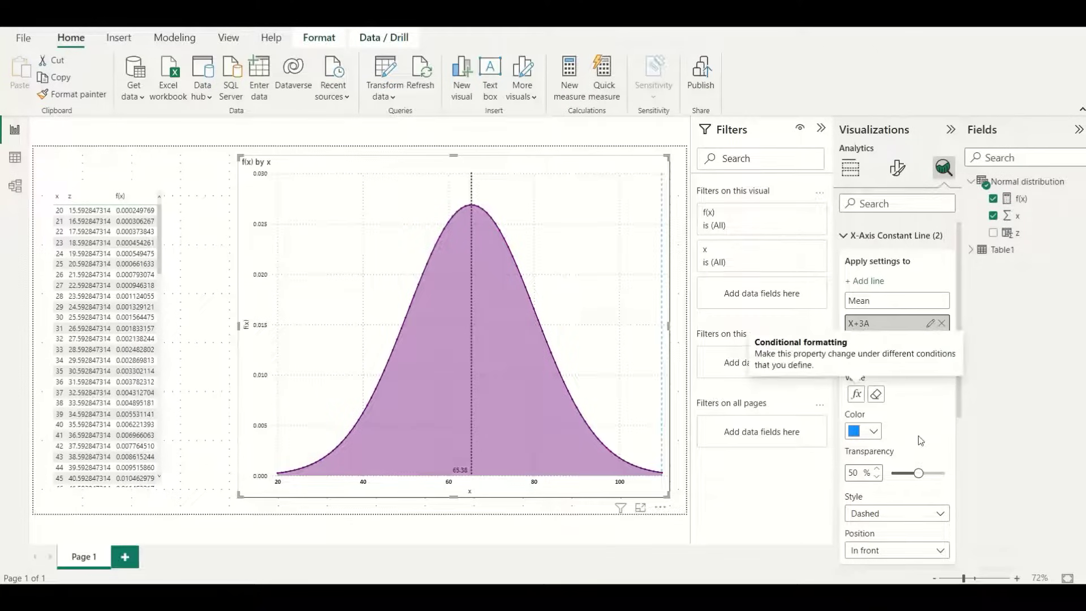
Set the X+3A line's color to black and its transparency to 45%
scroll(923, 435, "down", 2)
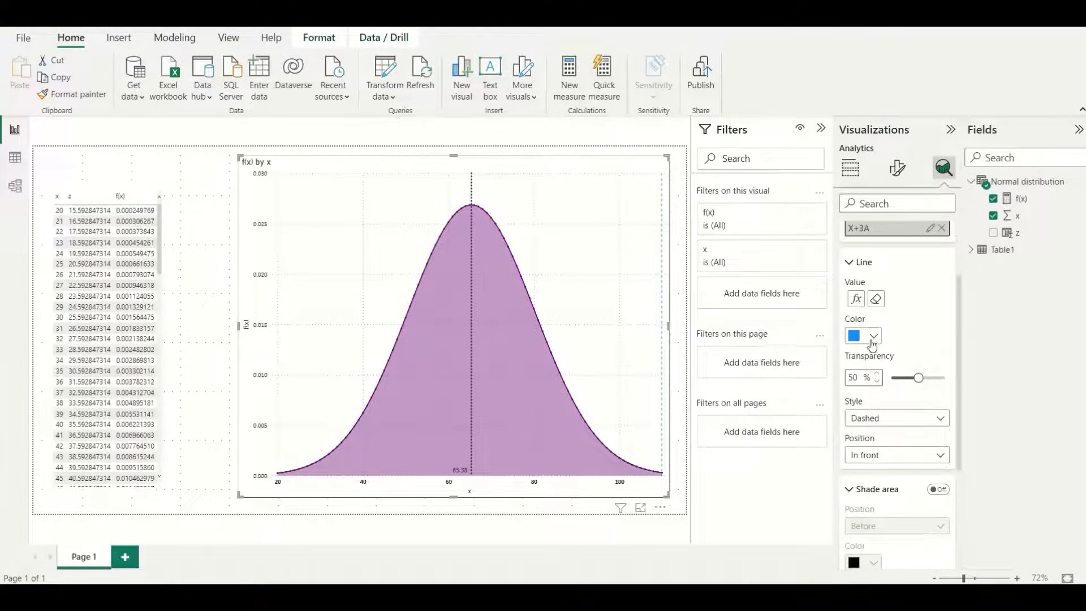
left_click(873, 337)
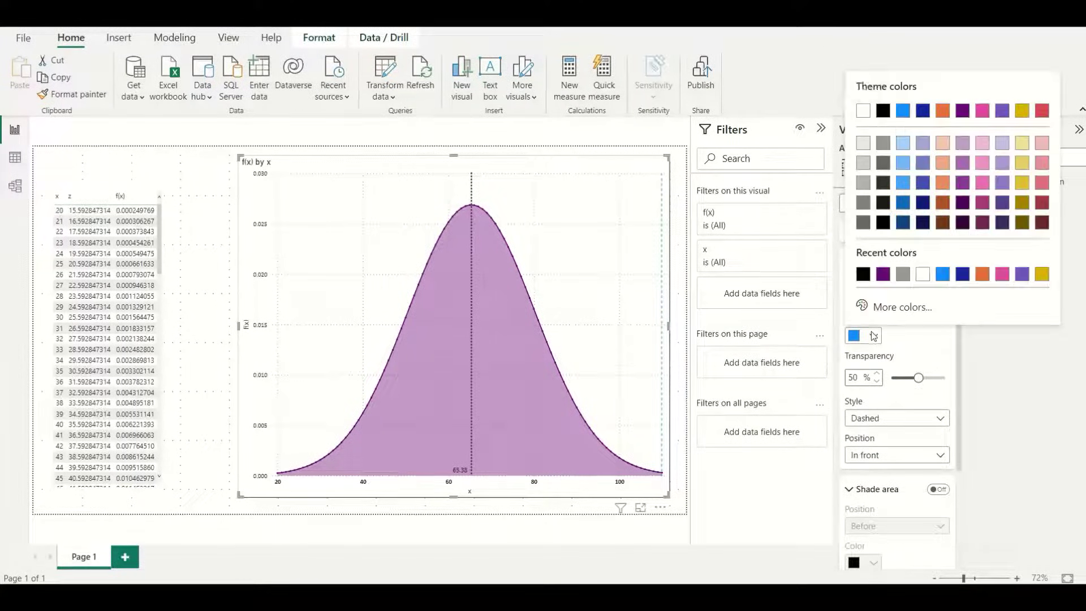
left_click(863, 274)
left_click_drag(860, 378, 849, 380)
type("35")
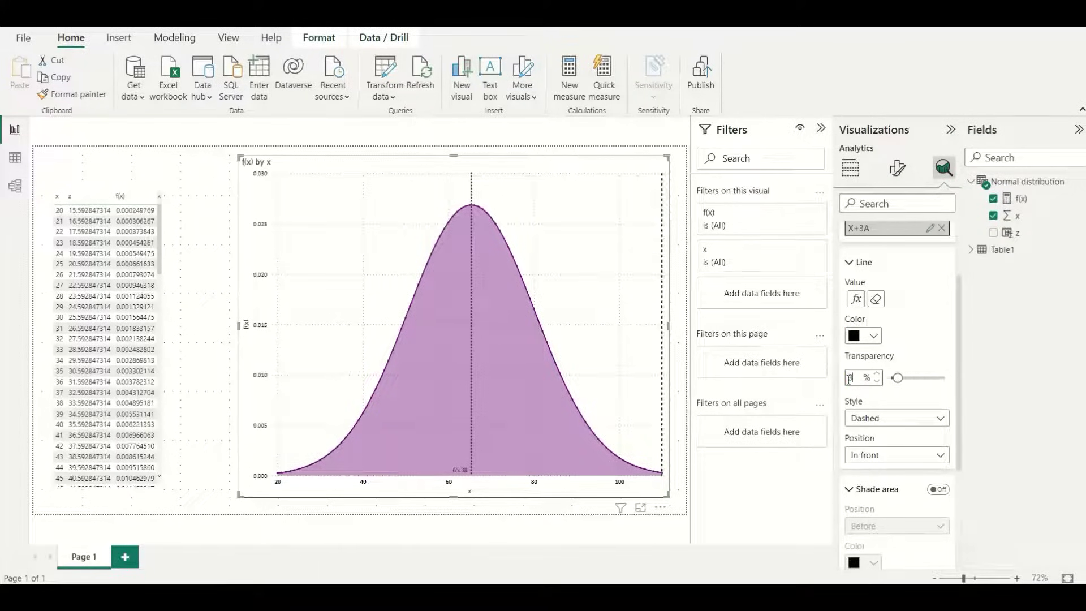
key("BackSpace")
key("BackSpace")
type("5")
left_click_drag(858, 377, 836, 378)
type("45")
Set the X+3A line's style to Dotted and its position to Behind
left_click(870, 422)
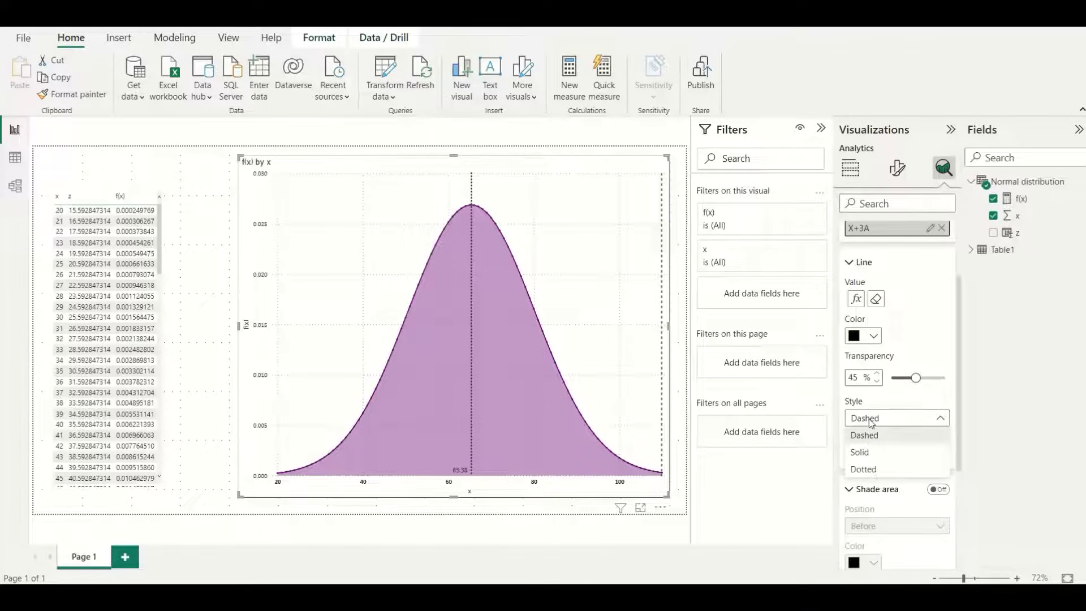
left_click(873, 468)
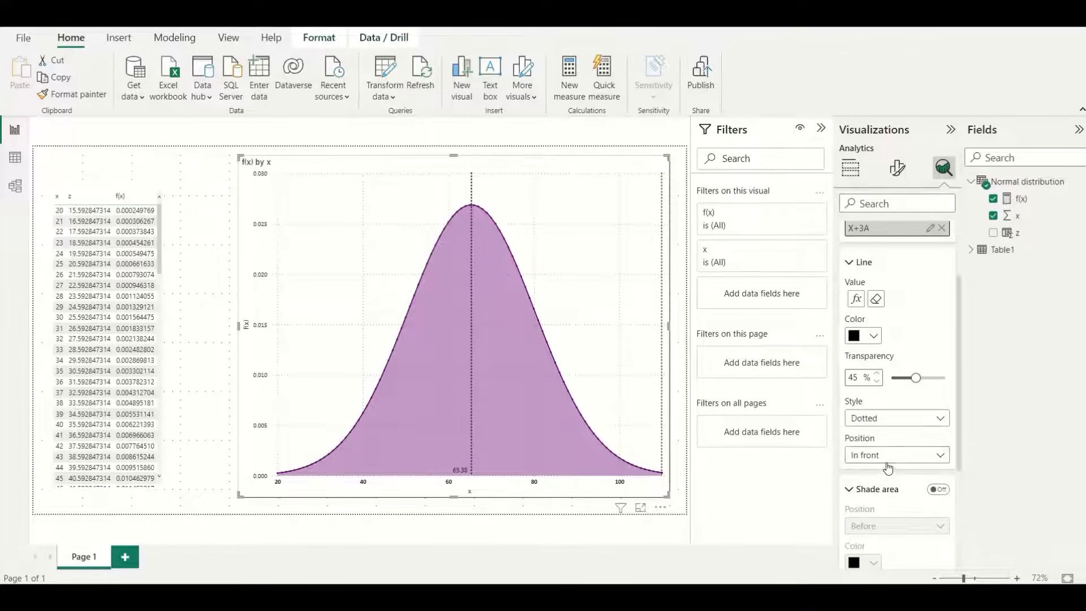
left_click(886, 461)
left_click(886, 476)
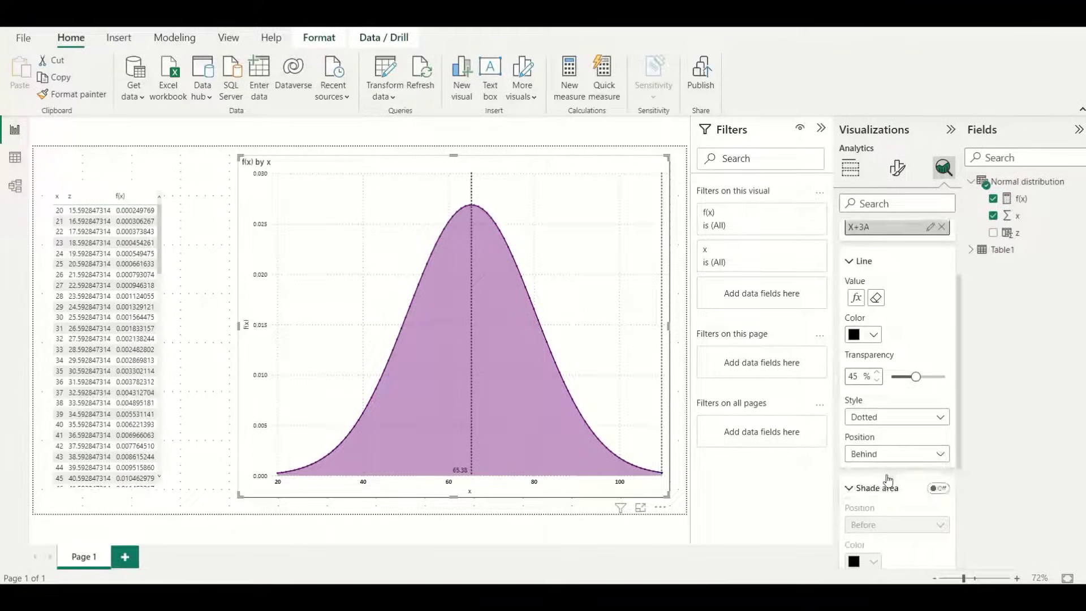
Turn on the data label for the X+3A line and color it black
scroll(905, 478, "down", 3)
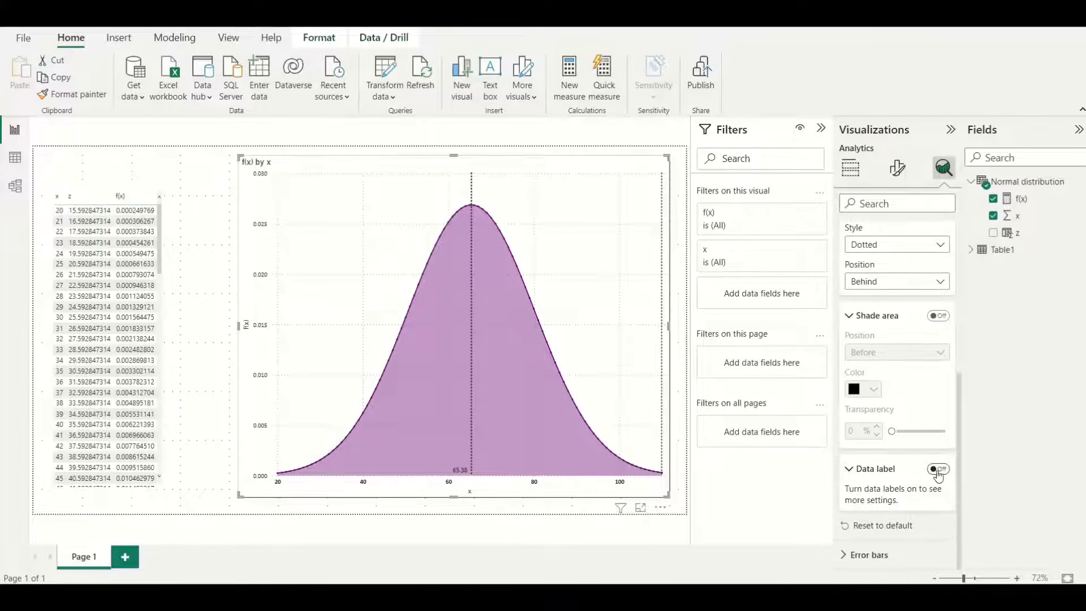
left_click(939, 469)
scroll(854, 475, "down", 4)
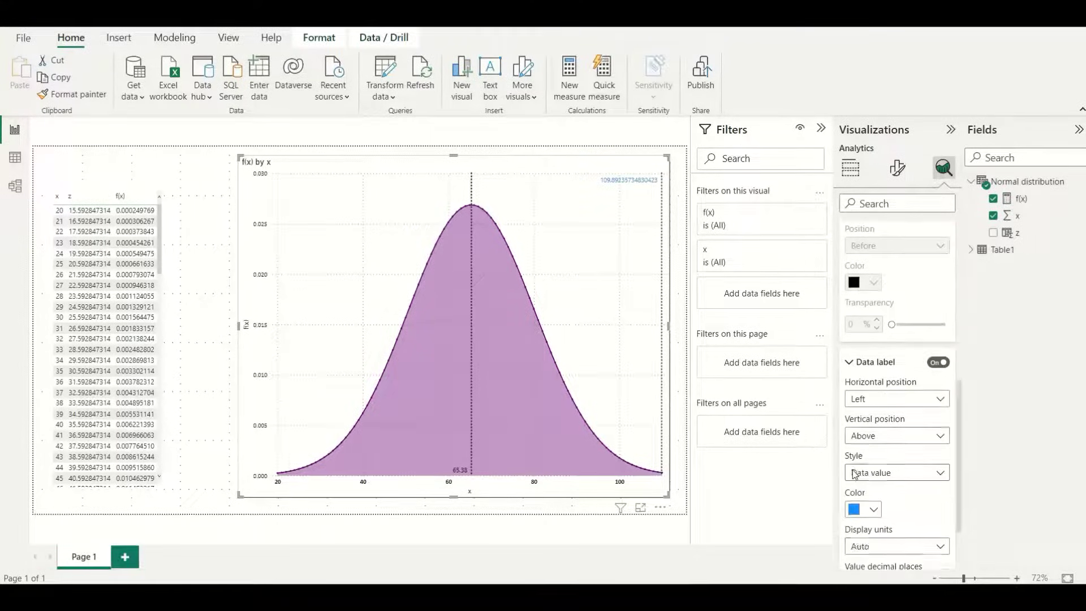
left_click(875, 438)
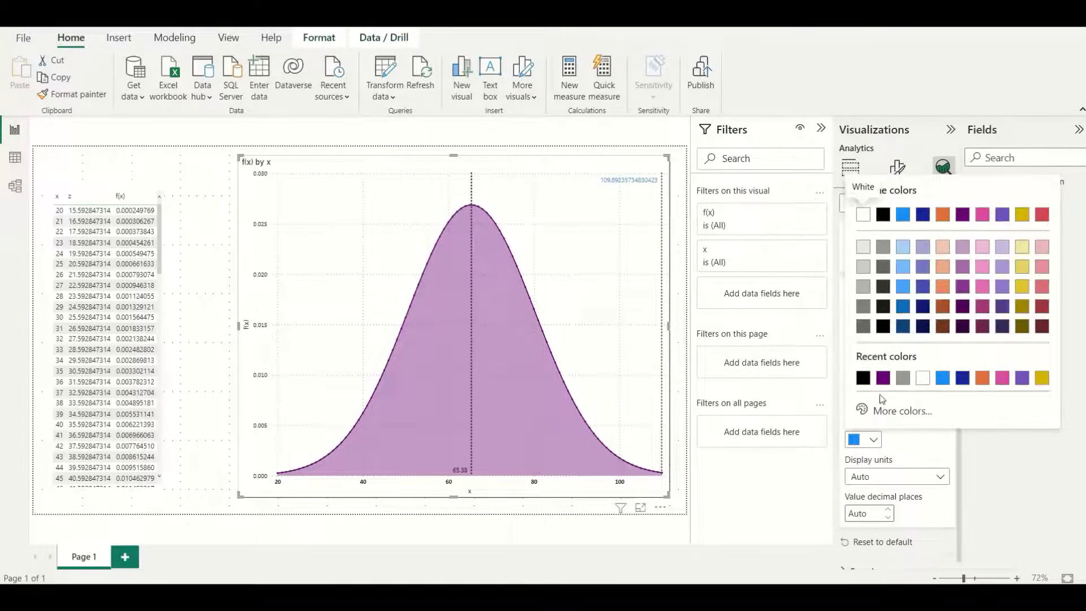
left_click(863, 378)
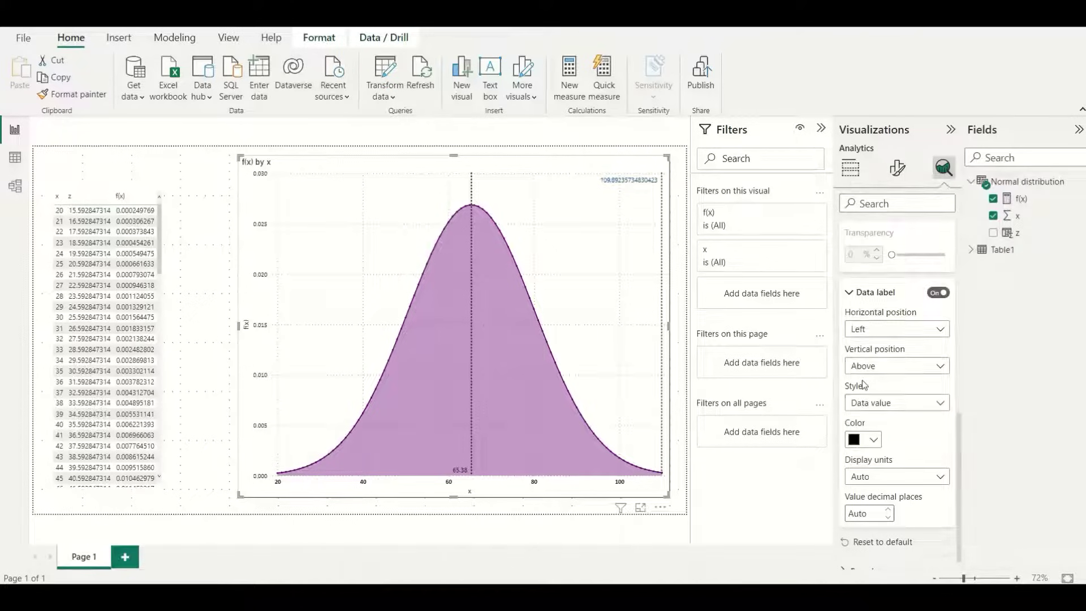
Set the X+3A data label's display units to None with 2 decimal places and its vertical position to Under
left_click(884, 485)
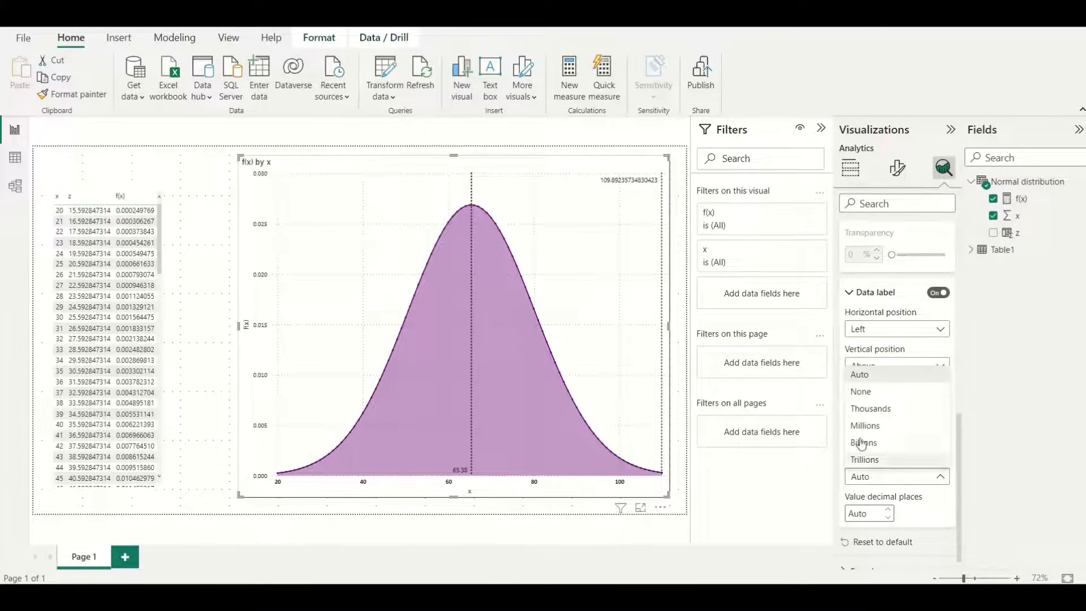
left_click(862, 392)
left_click(868, 515)
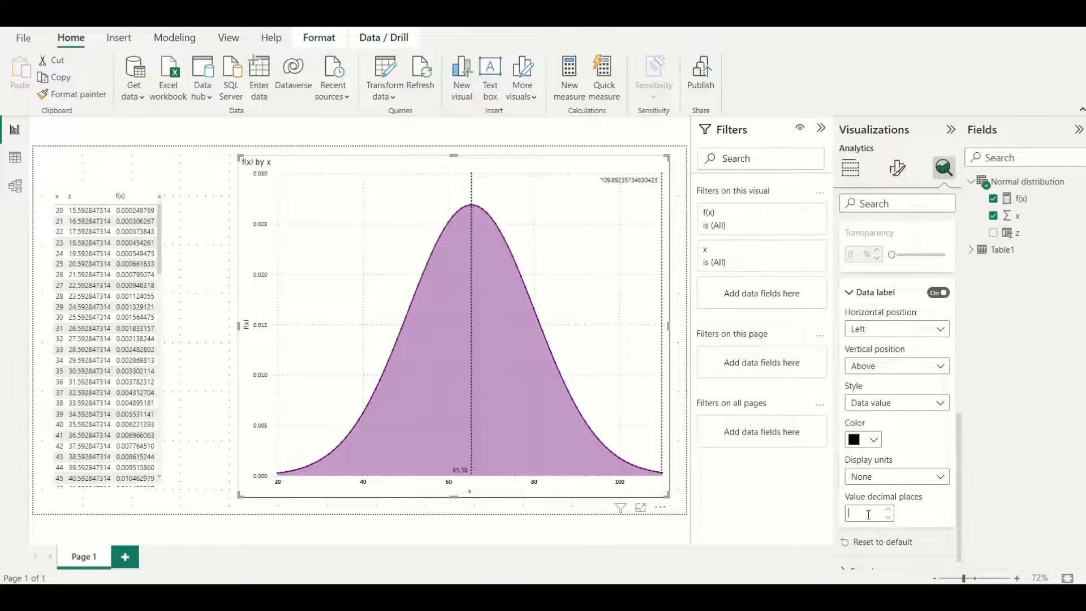
type("0")
left_click(883, 366)
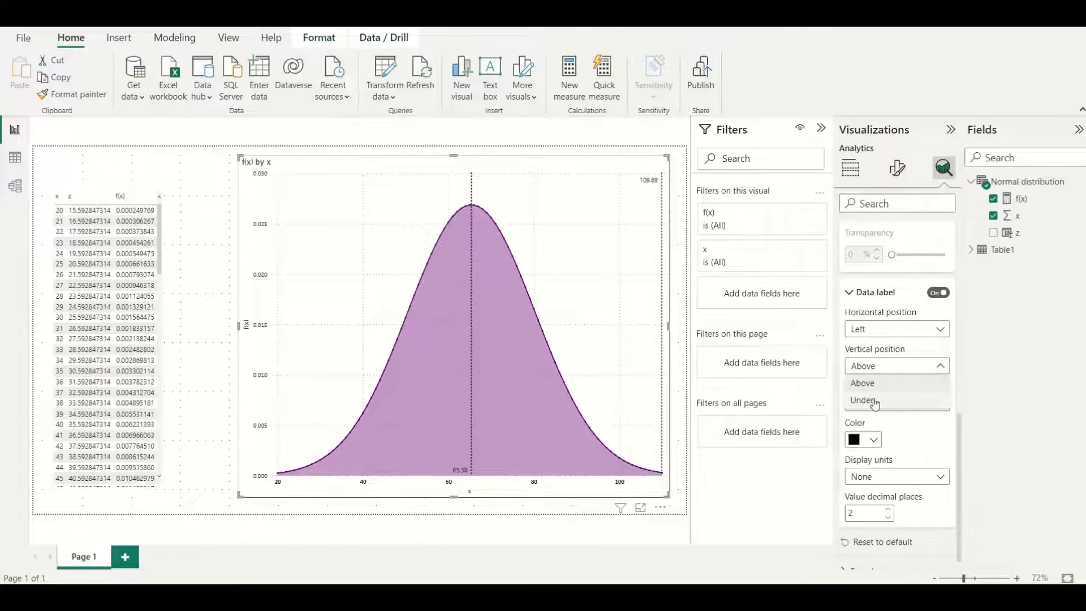
left_click(874, 402)
Add a third x-axis constant line to the chart and name it X-3A
scroll(880, 256, "up", 10)
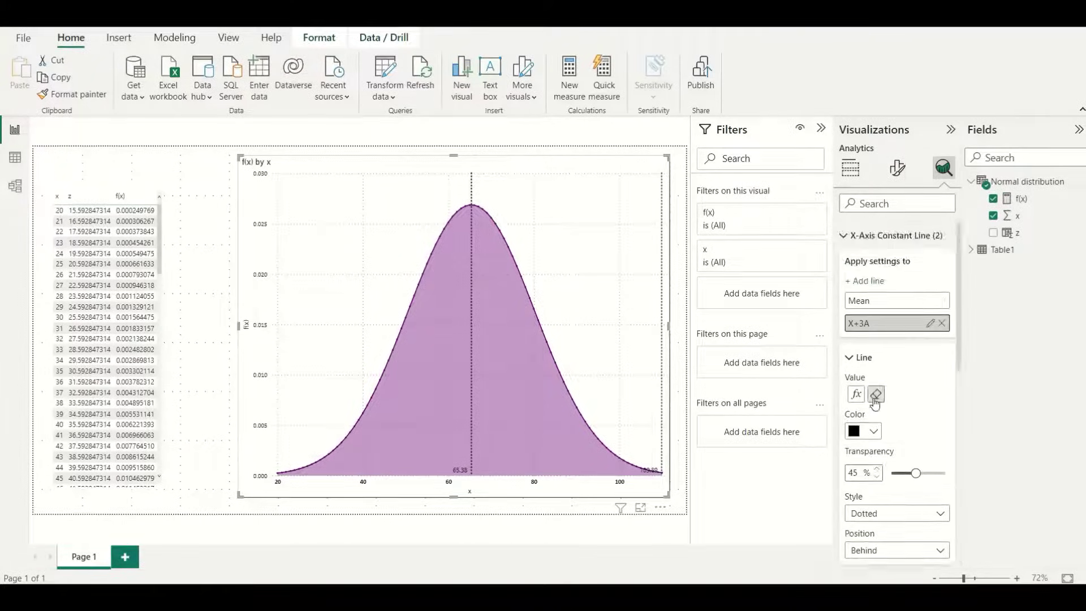
left_click(860, 281)
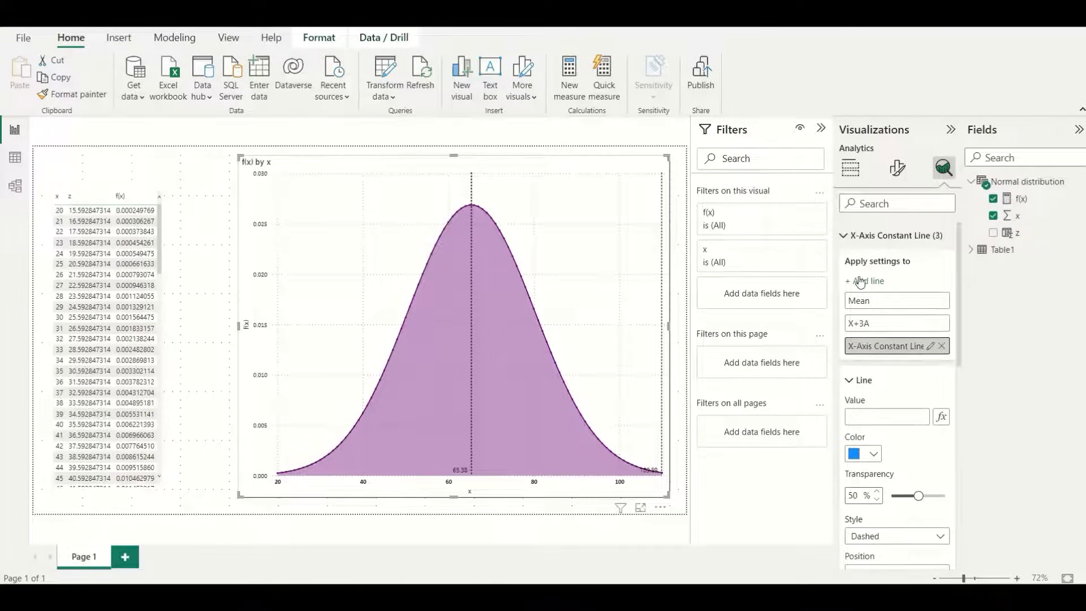
left_click(931, 346)
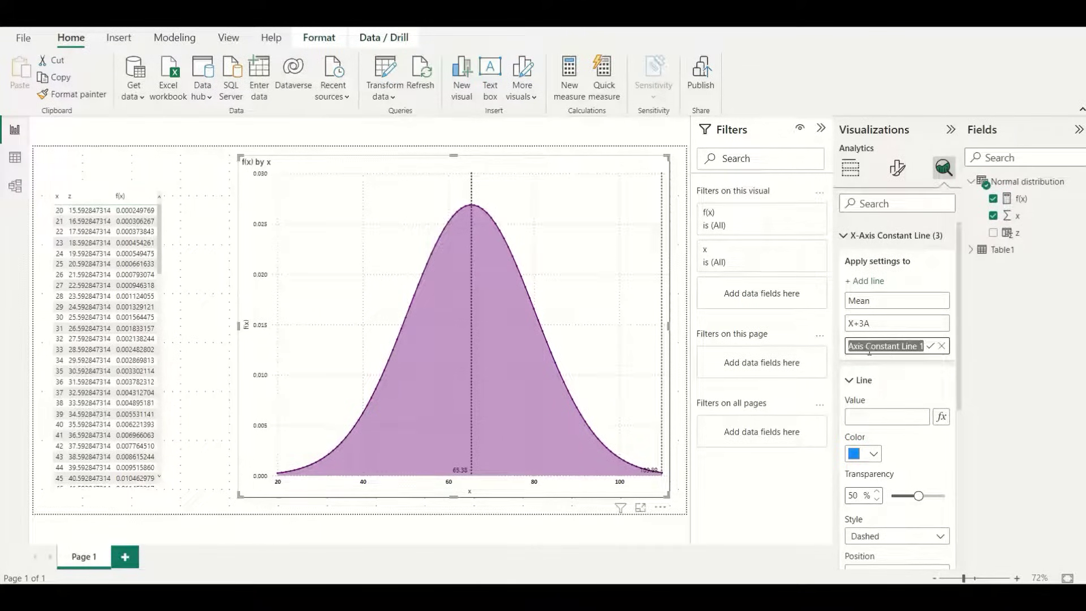
type("X-3A")
Base the X-3A line's value on the X-3a measure from Table1
scroll(916, 419, "down", 2)
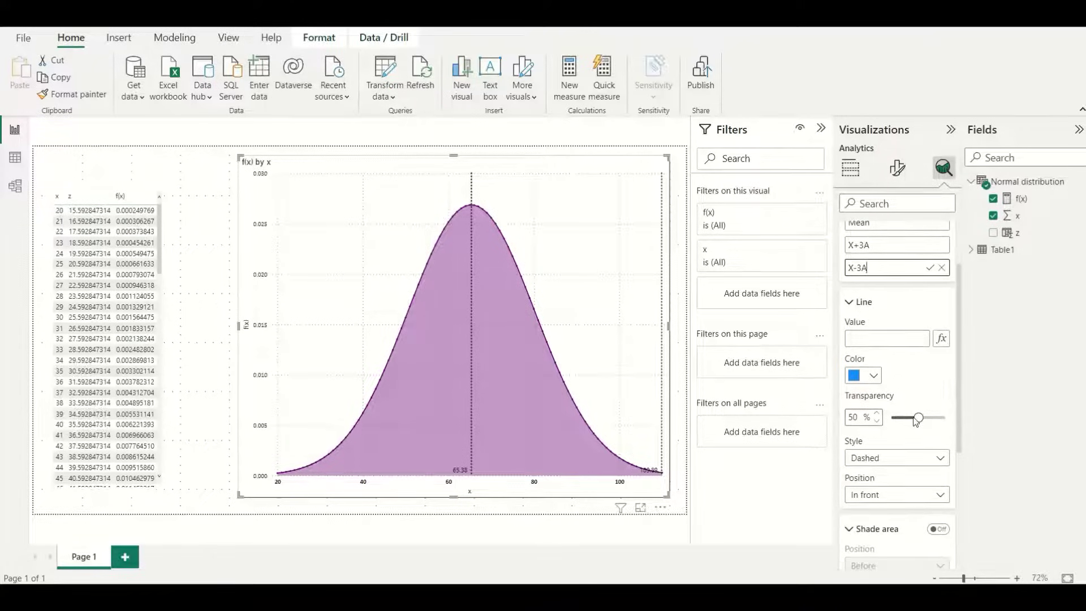
left_click(940, 340)
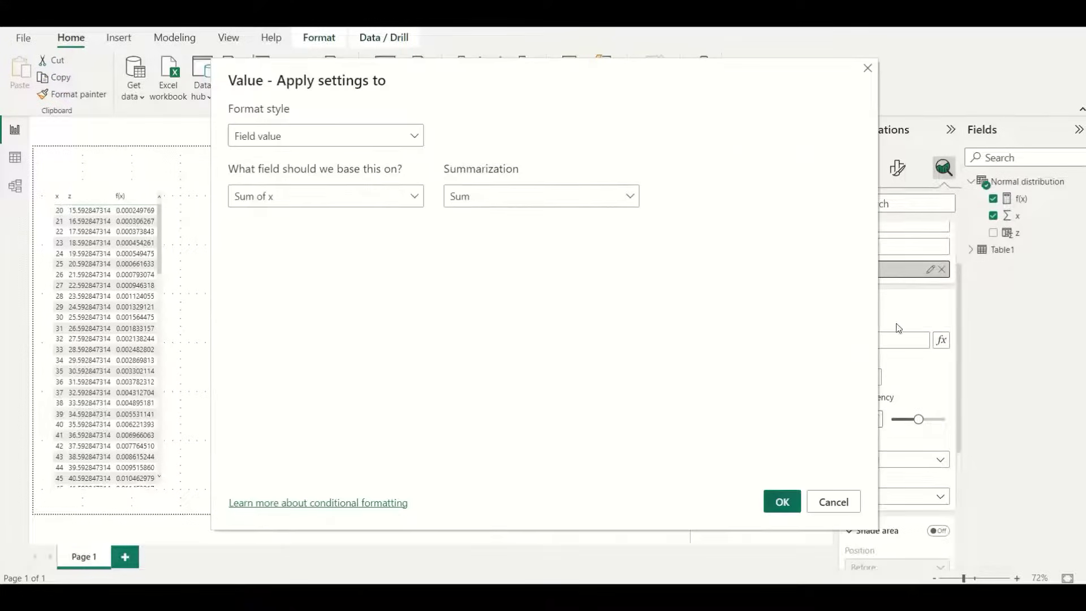
left_click(259, 197)
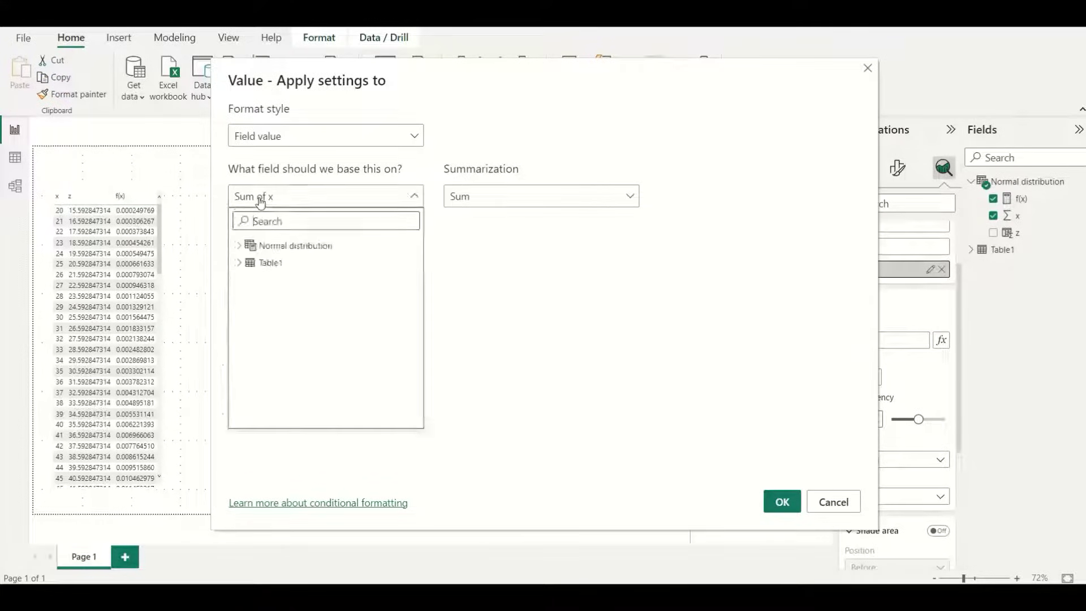
left_click(237, 263)
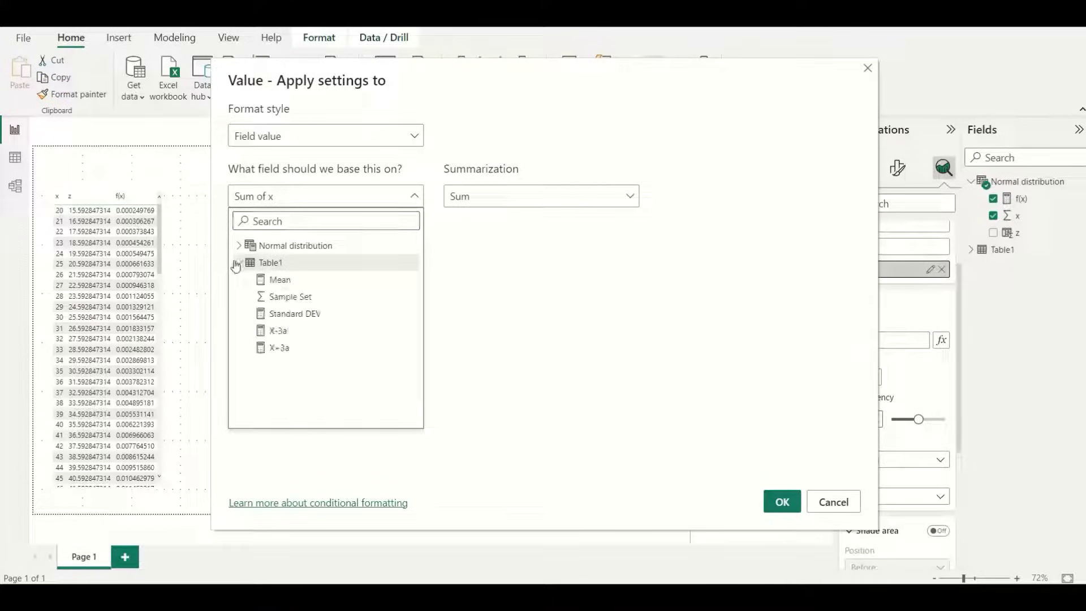
left_click(277, 331)
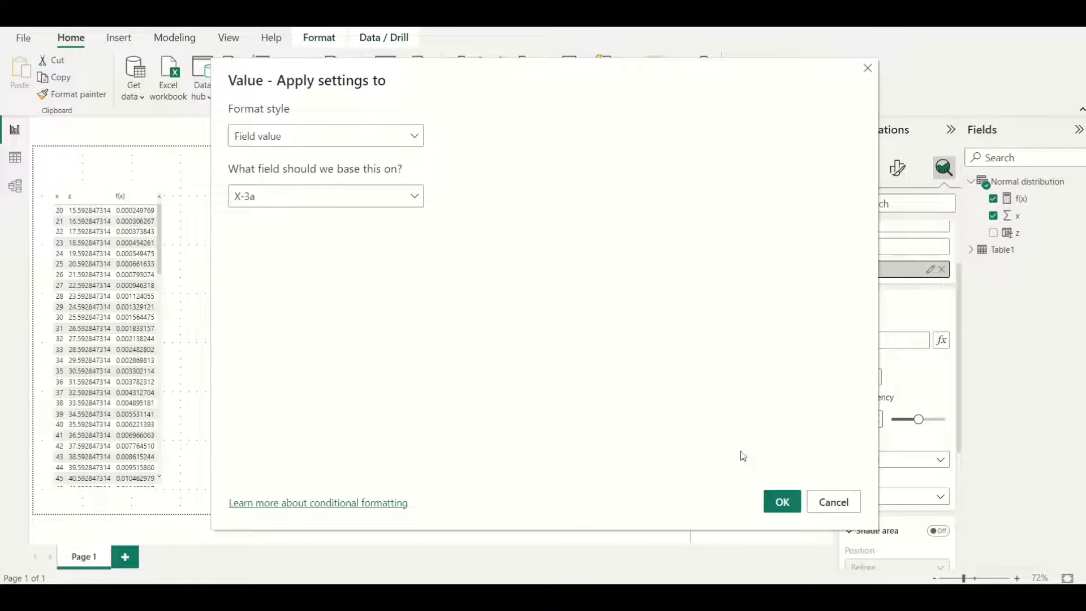
left_click(776, 510)
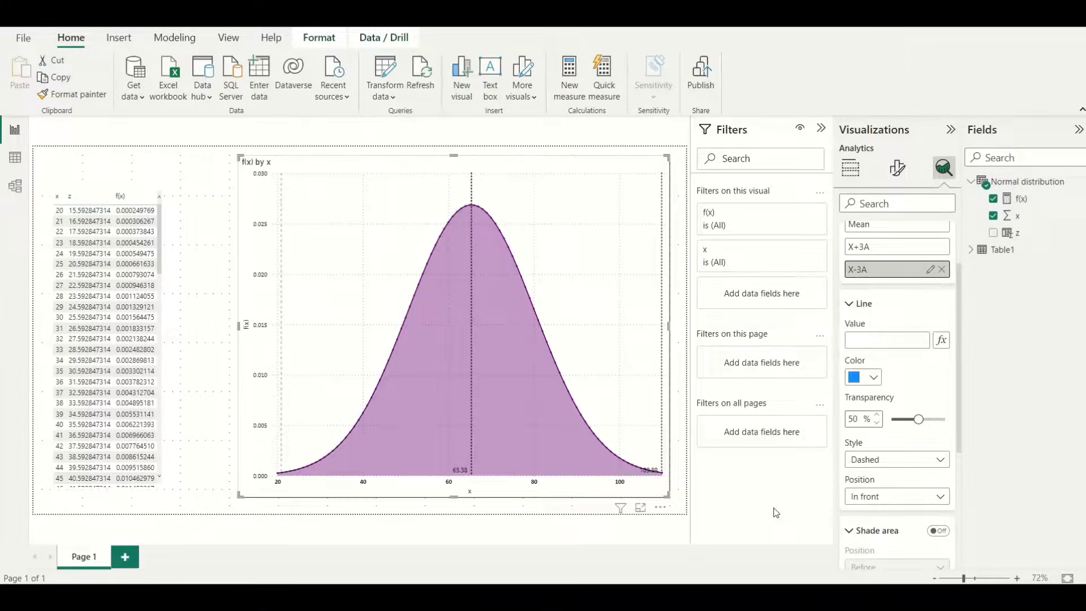
Set the X-3A line's color to black and its transparency to 45%
left_click(864, 377)
left_click(863, 315)
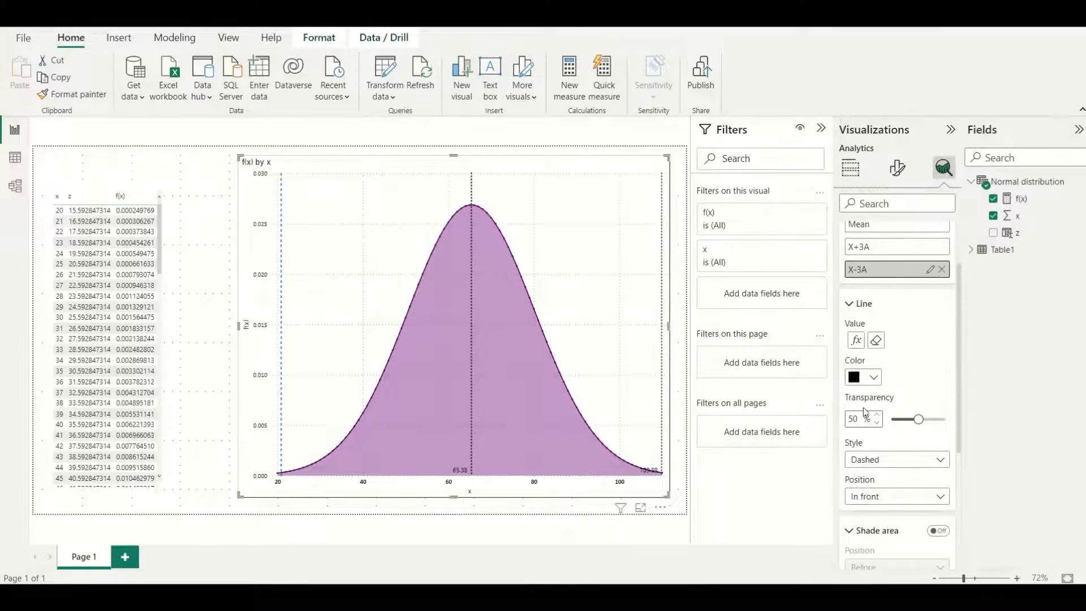
type("4")
Set the X-3A line's style to Dotted and its position to Behind
left_click(887, 463)
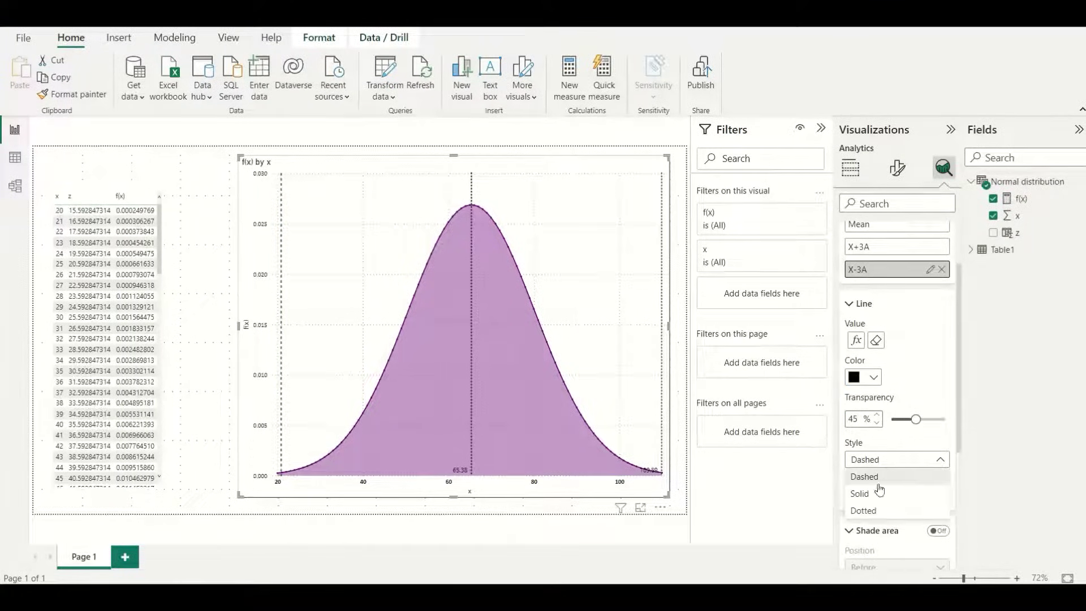
left_click(872, 512)
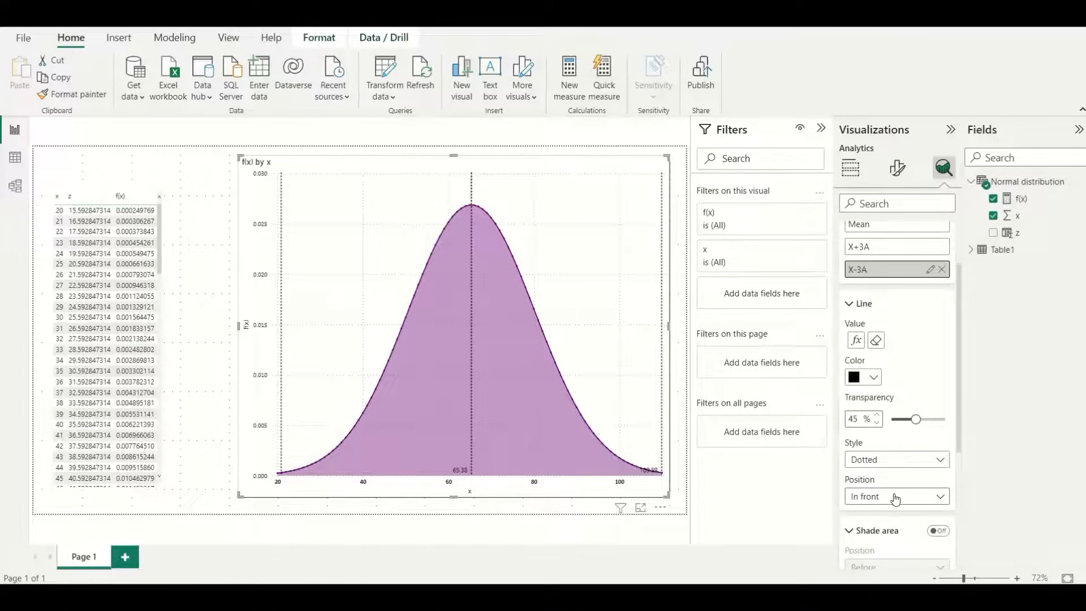
left_click(896, 497)
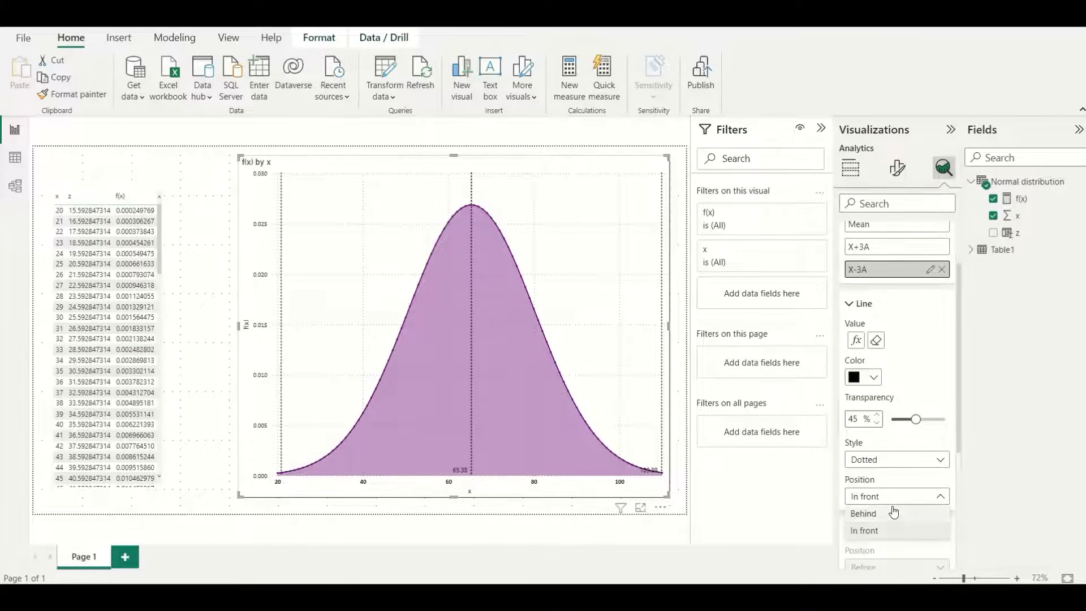
left_click(893, 512)
Turn on the data label for the X-3A line and set its vertical position to Under
scroll(894, 511, "down", 4)
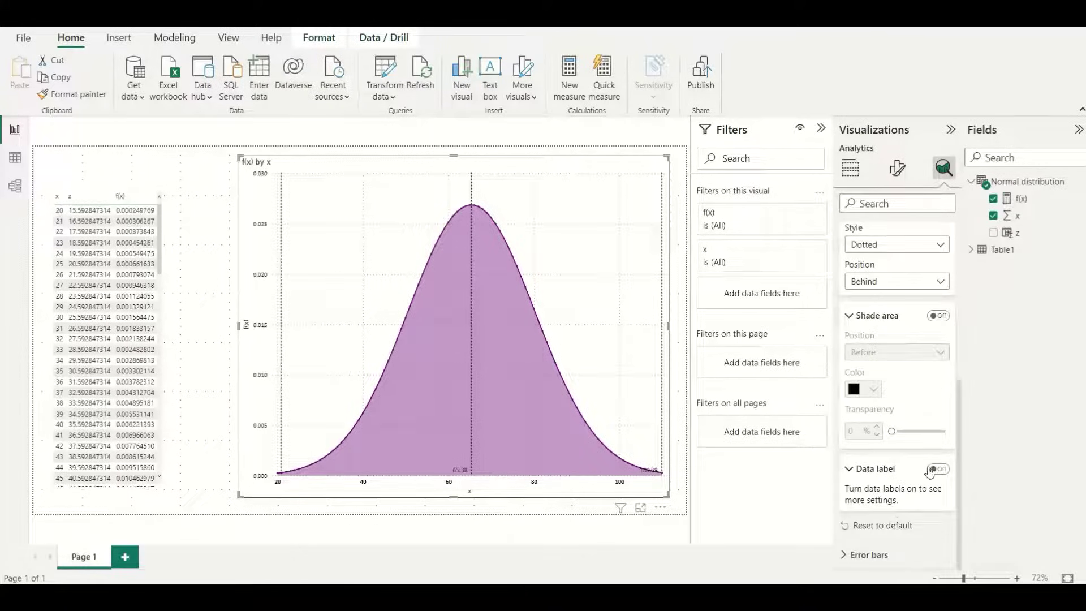
left_click(937, 469)
scroll(883, 396, "down", 3)
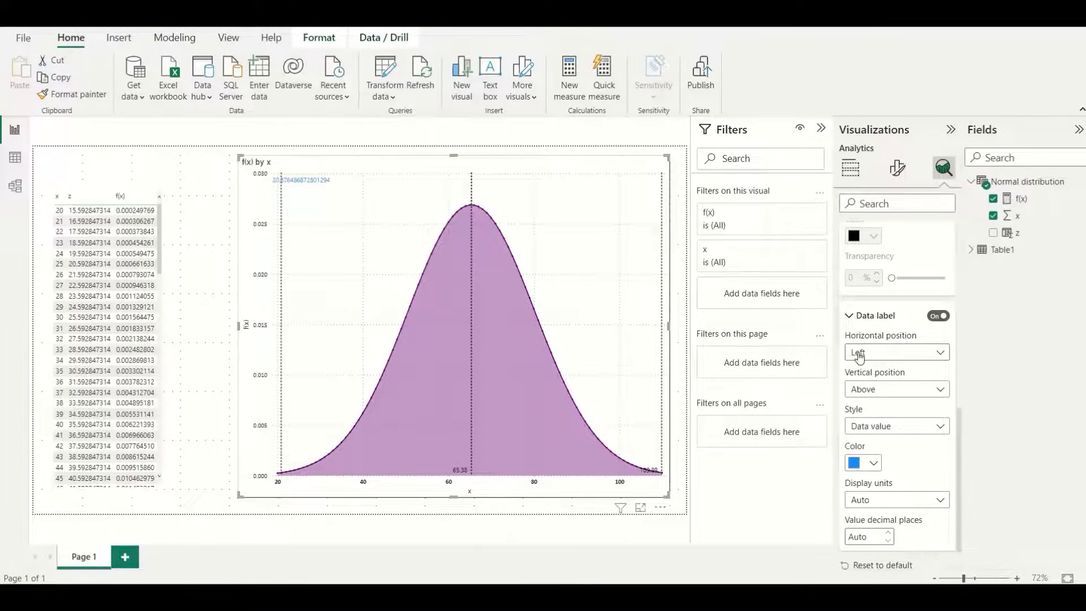
left_click(870, 392)
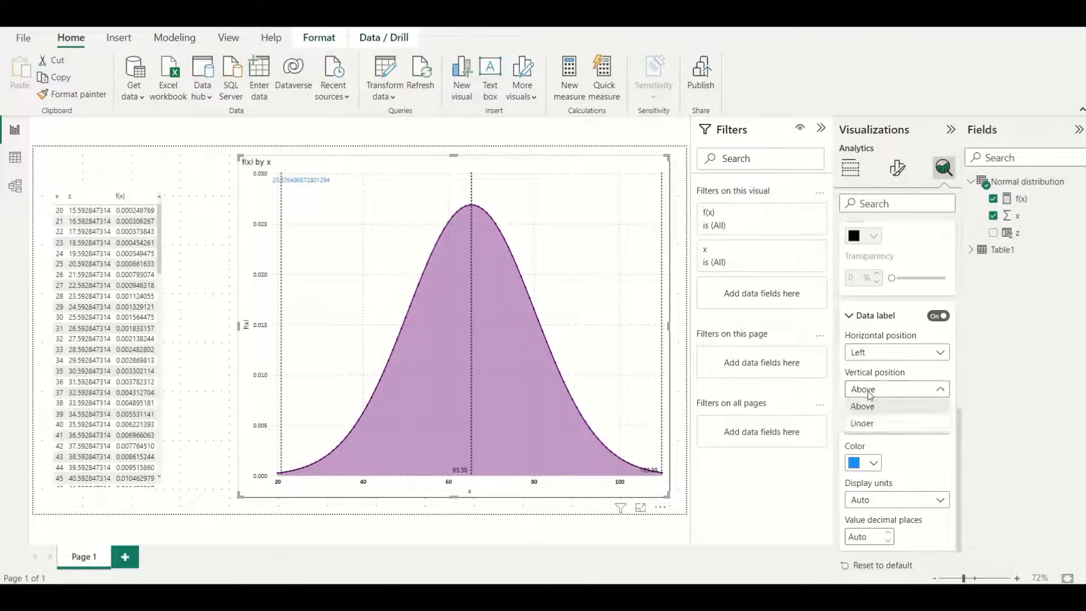
left_click(871, 426)
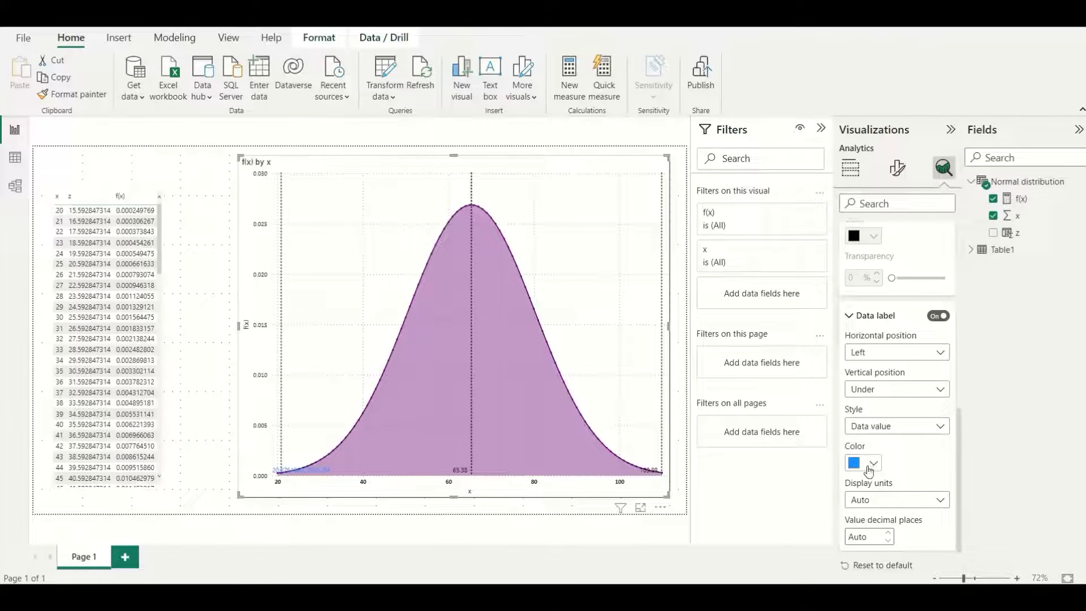
Color the X-3A data label black and set its values to 2 decimal places with display units None
left_click(869, 468)
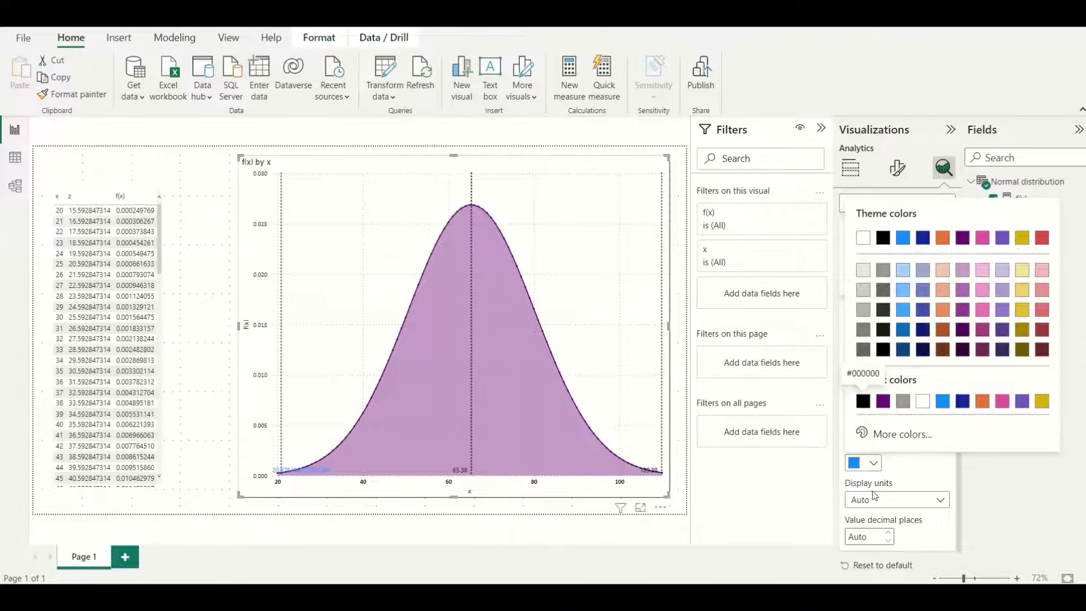
left_click(863, 401)
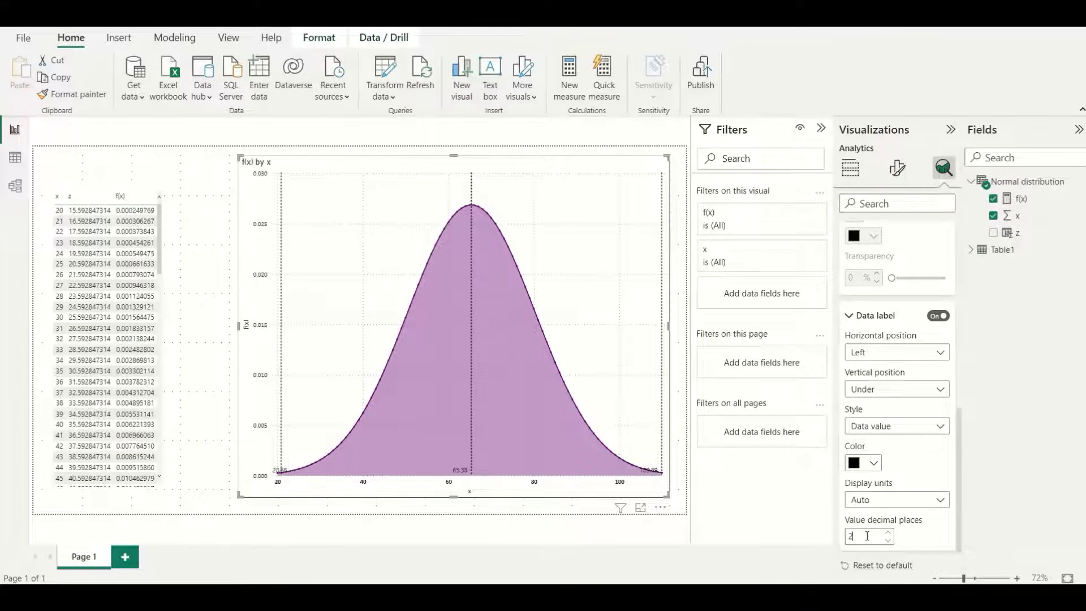
left_click(891, 507)
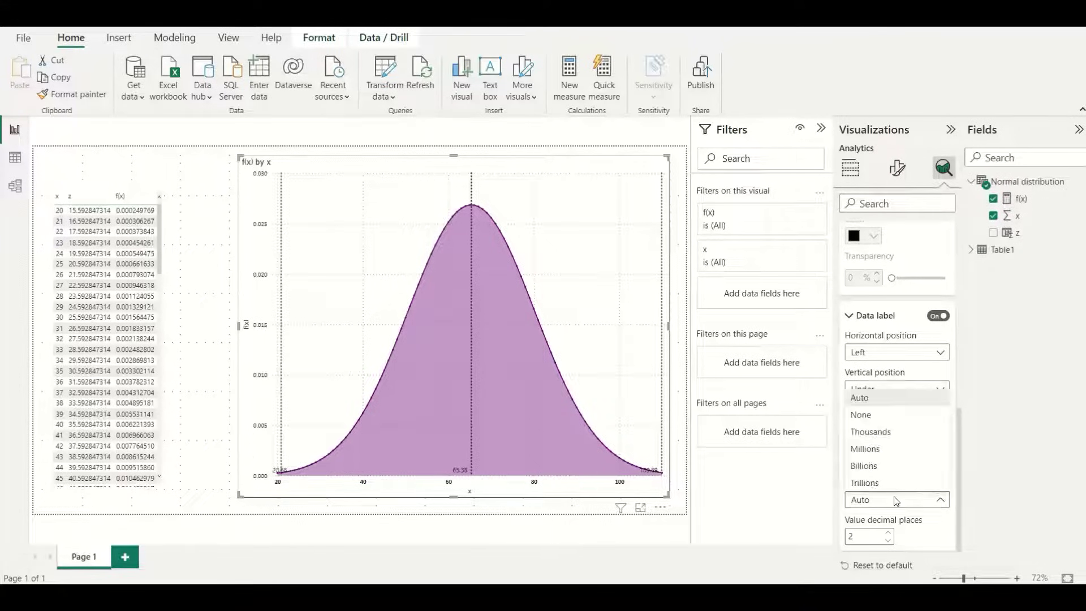
left_click(886, 417)
Expand Table1 to show its measures and columns
scroll(908, 396, "up", 5)
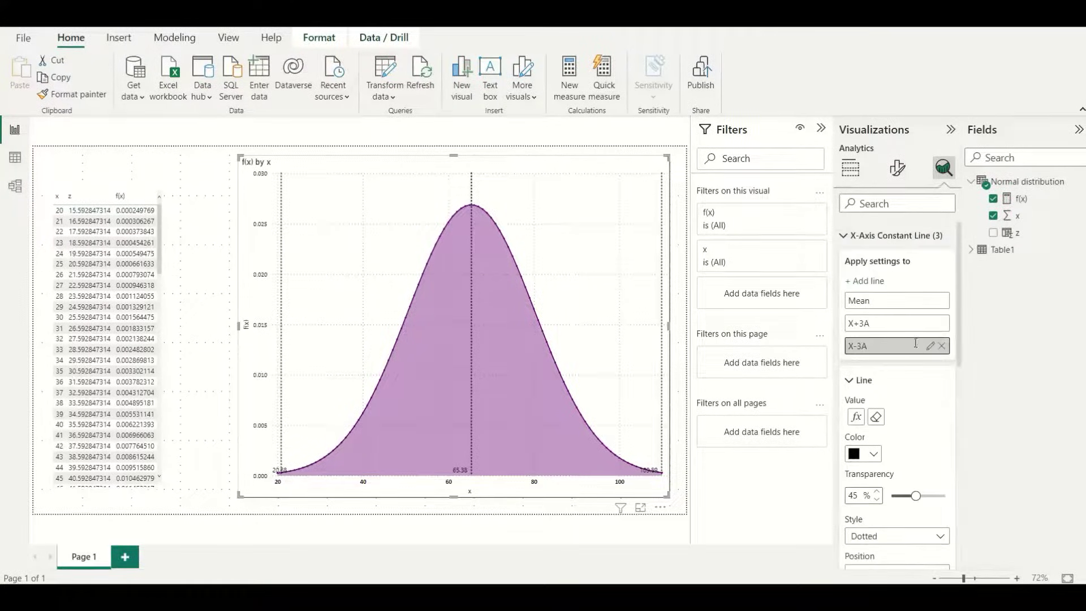
left_click(1080, 184)
left_click(1027, 422)
left_click(972, 253)
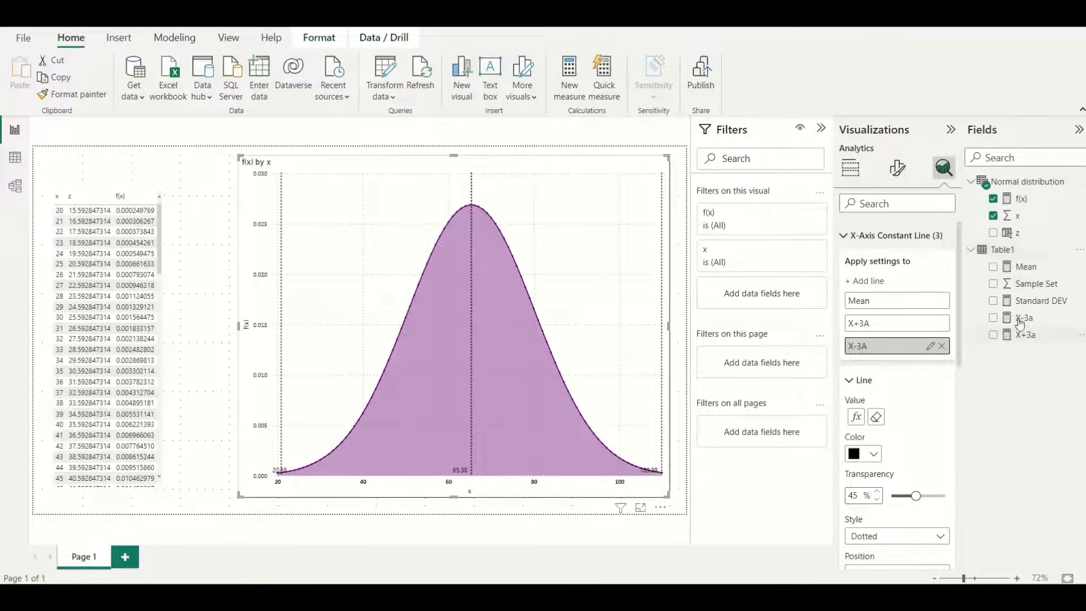
Create the measure X+2a = [Mean]+2*[Standard DEV] in Table1 and copy its formula
left_click(1080, 252)
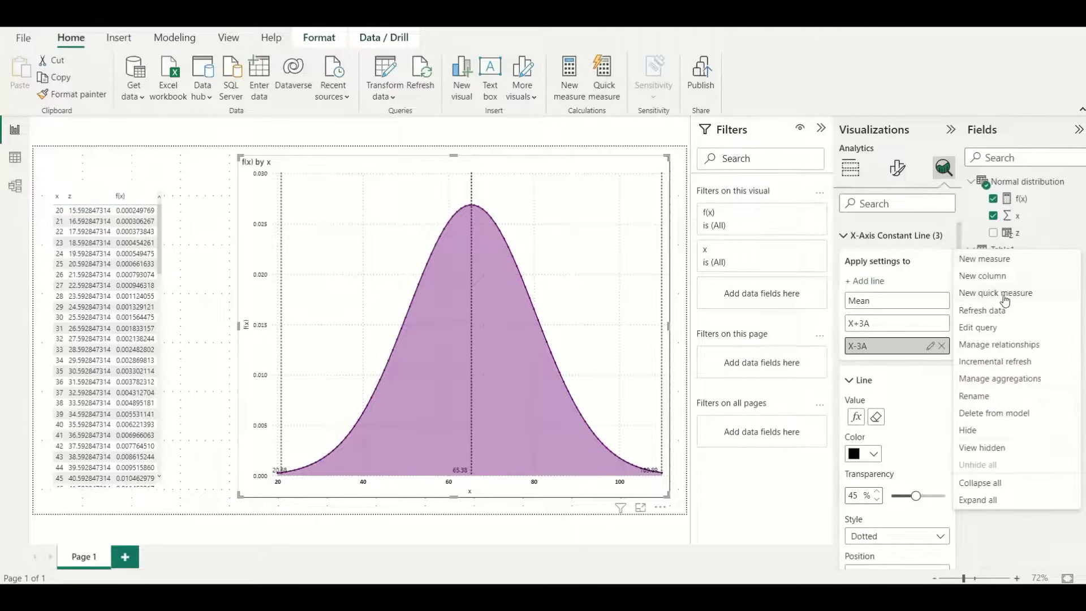
left_click(977, 259)
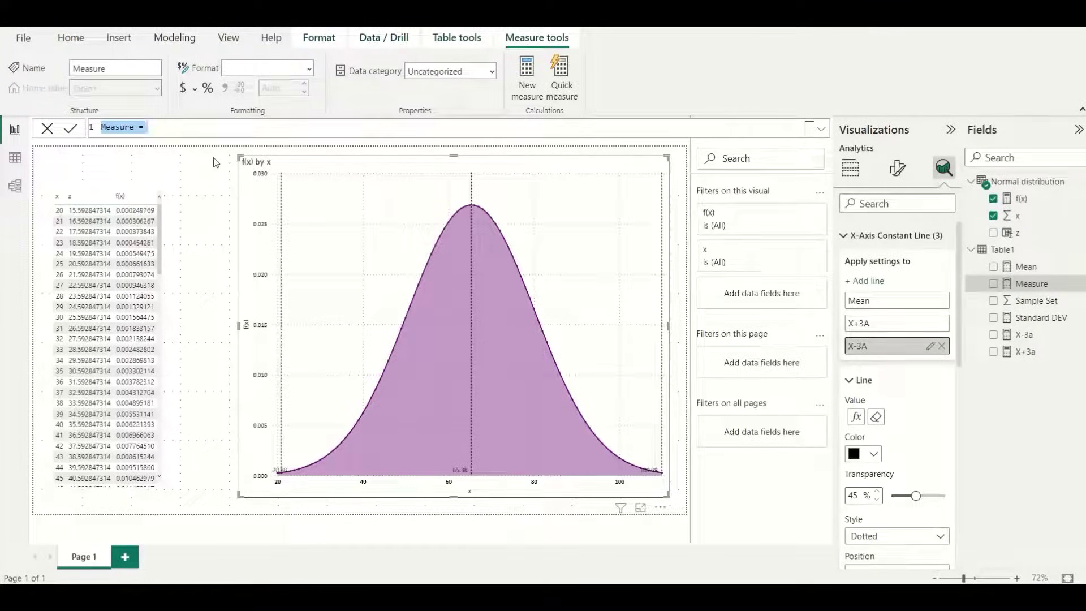
type("X+2a")
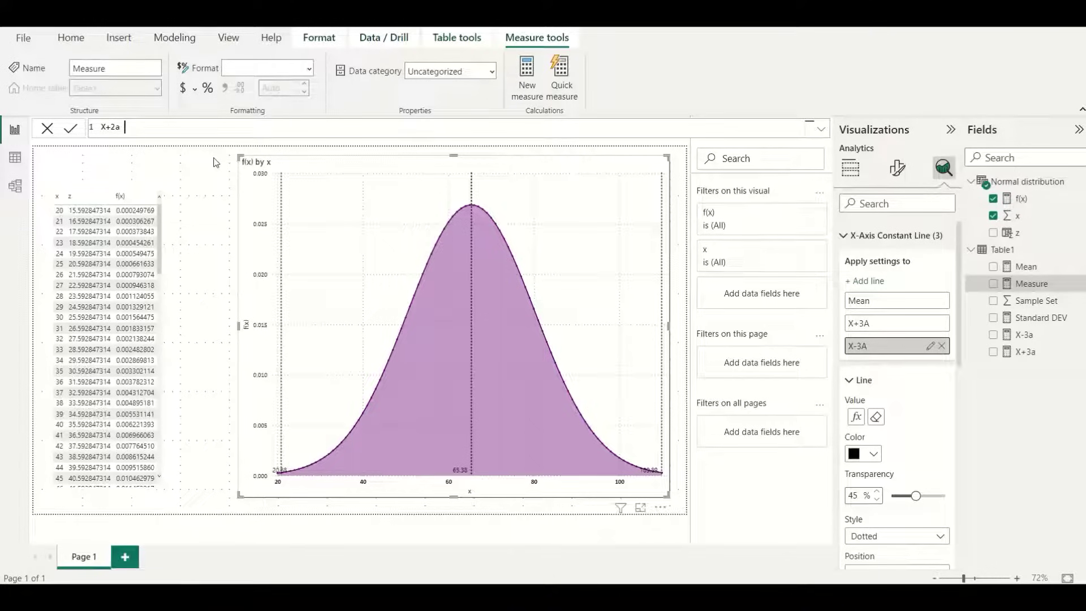
type(" = [Mean]+2*[St")
key("Tab")
triple_click(215, 133)
key("ctrl+c")
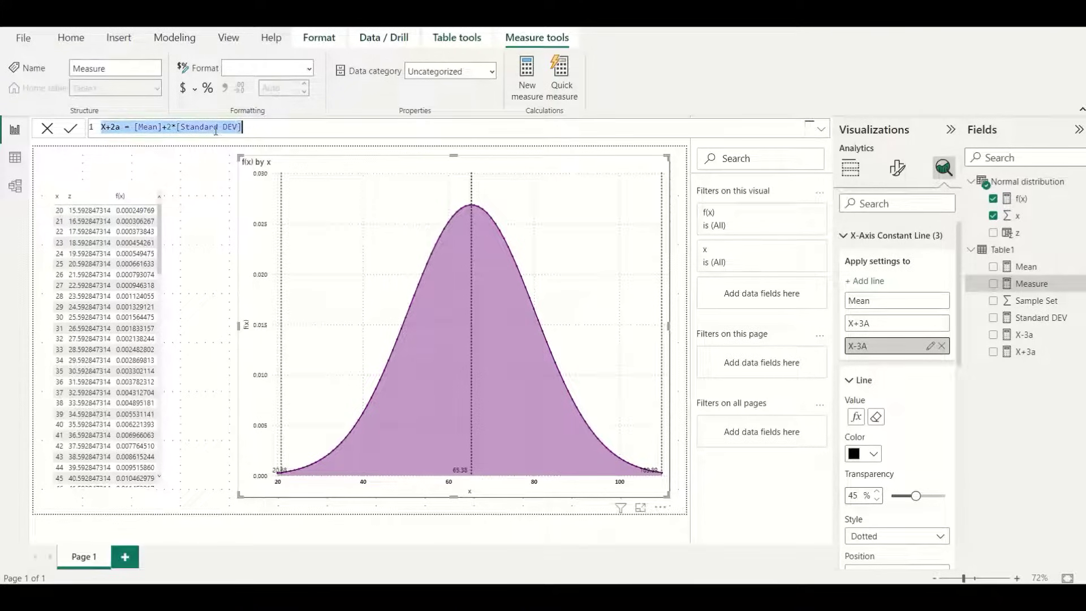
key("Return")
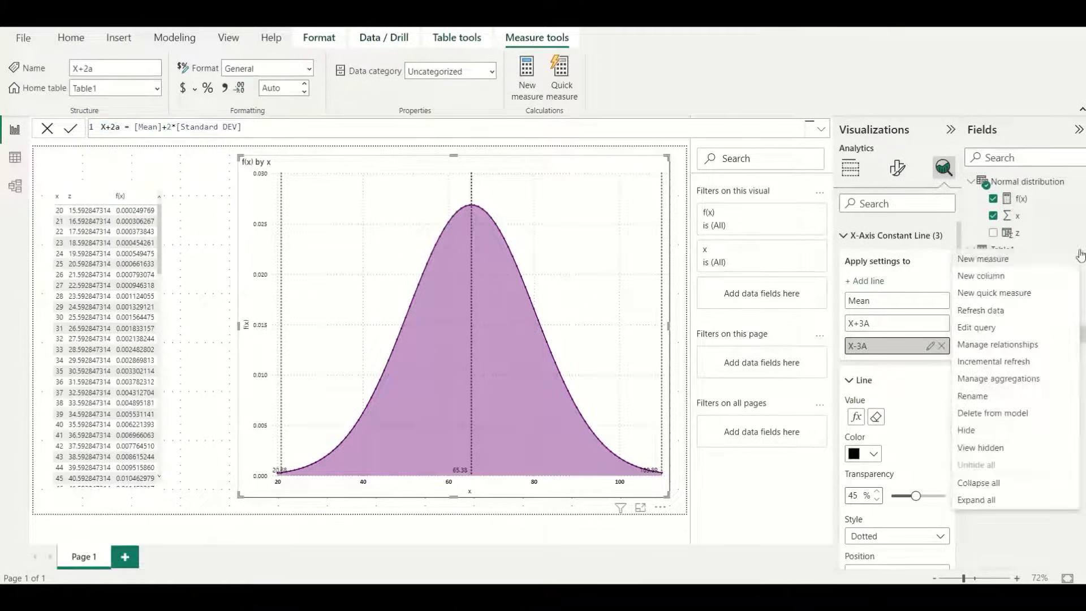
Create the measure X-2a = [Mean]-2*[Standard DEV] in Table1 from the copied formula
key("ctrl+v")
left_click(168, 128)
key("BackSpace")
type("-")
key("Home")
key("Right")
key("Delete")
type("-")
key("Return")
Add an x-axis constant line named X+2A and base its value on the X+2a measure
left_click(868, 281)
left_click(930, 369)
type("X+2a")
left_click(941, 439)
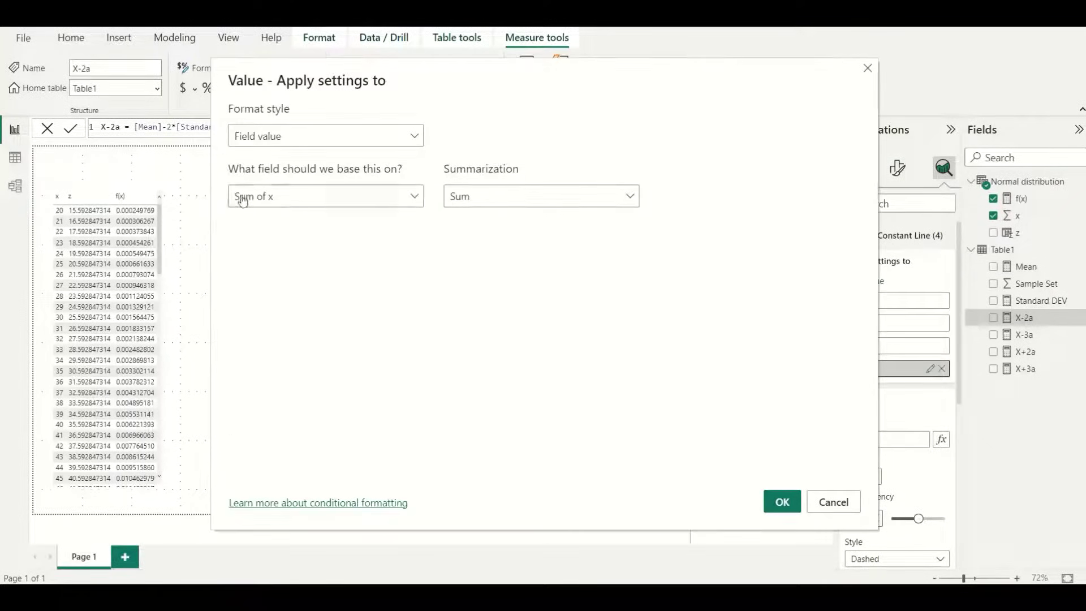
left_click(243, 197)
scroll(274, 416, "down", 1)
left_click(306, 402)
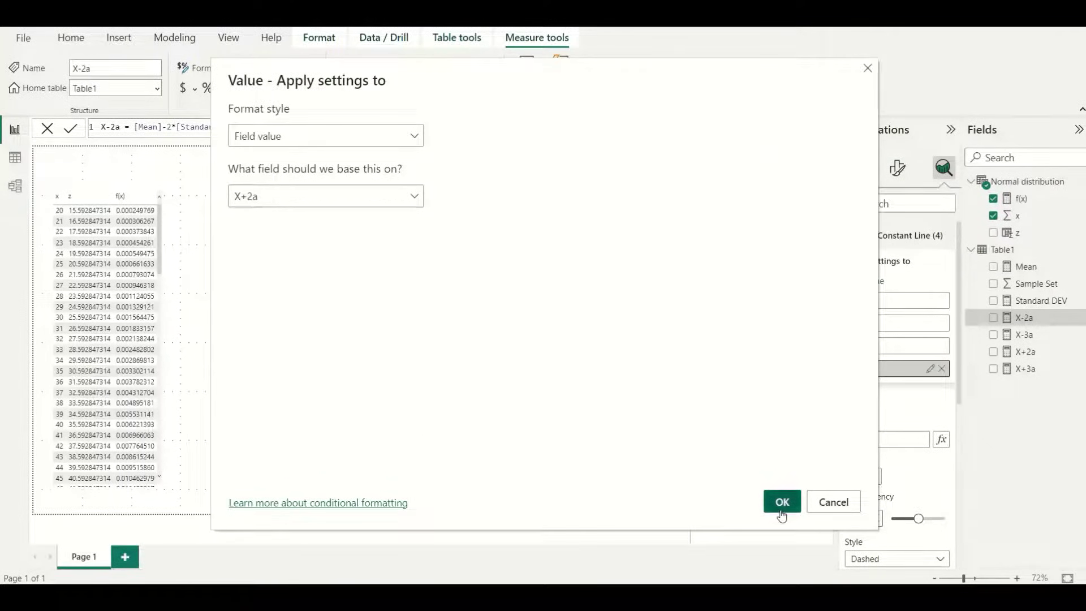
left_click(782, 505)
Color the X+2A line black, with transparency 45%, style Dotted and position Behind
left_click(864, 337)
left_click(863, 276)
left_click_drag(918, 380, 915, 380)
left_click(896, 419)
left_click(865, 472)
left_click(888, 457)
left_click(883, 474)
Turn on a black data label under the X+2A line, with display units None and 2 decimal places
scroll(899, 396, "down", 5)
left_click(939, 472)
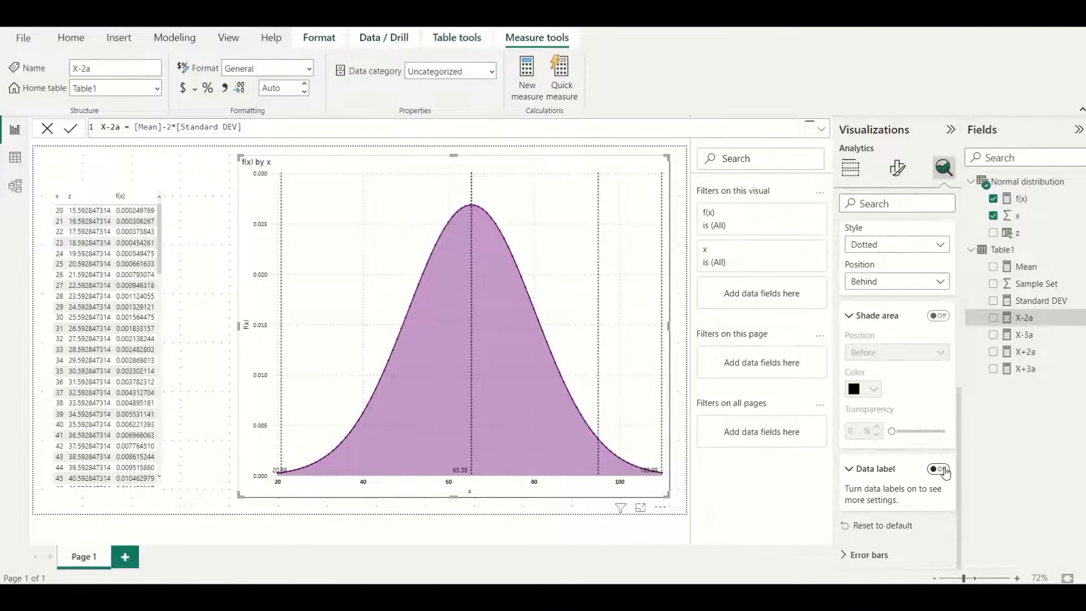
scroll(899, 396, "down", 3)
left_click(879, 349)
left_click(871, 384)
left_click(864, 424)
left_click(863, 361)
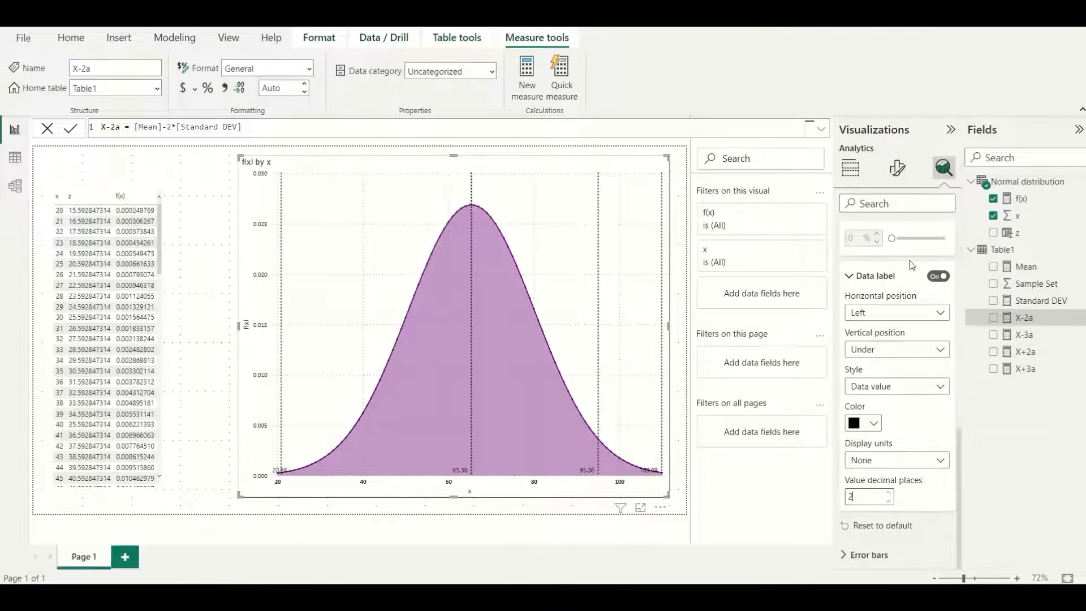
Add an x-axis constant line named X-2A and base its value on the X-2a measure
scroll(912, 265, "up", 5)
double_click(934, 390)
key("BackSpace")
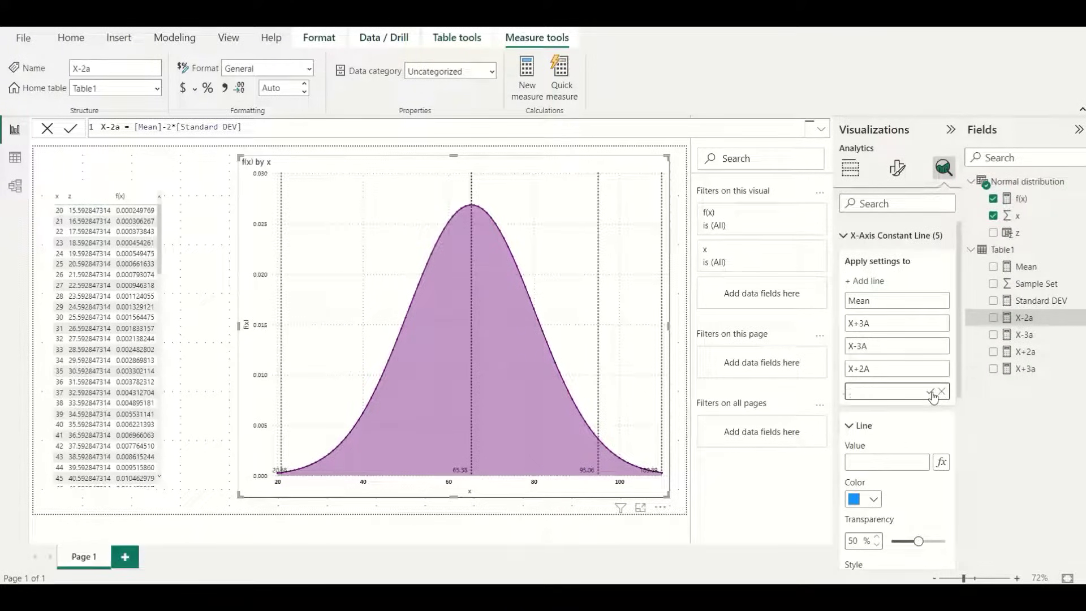
left_click(930, 392)
left_click(941, 462)
left_click(242, 196)
left_click(237, 262)
left_click(278, 331)
left_click(782, 502)
Color the X-2A line black and set its transparency to 45% and its style to Dotted
scroll(885, 323, "down", 5)
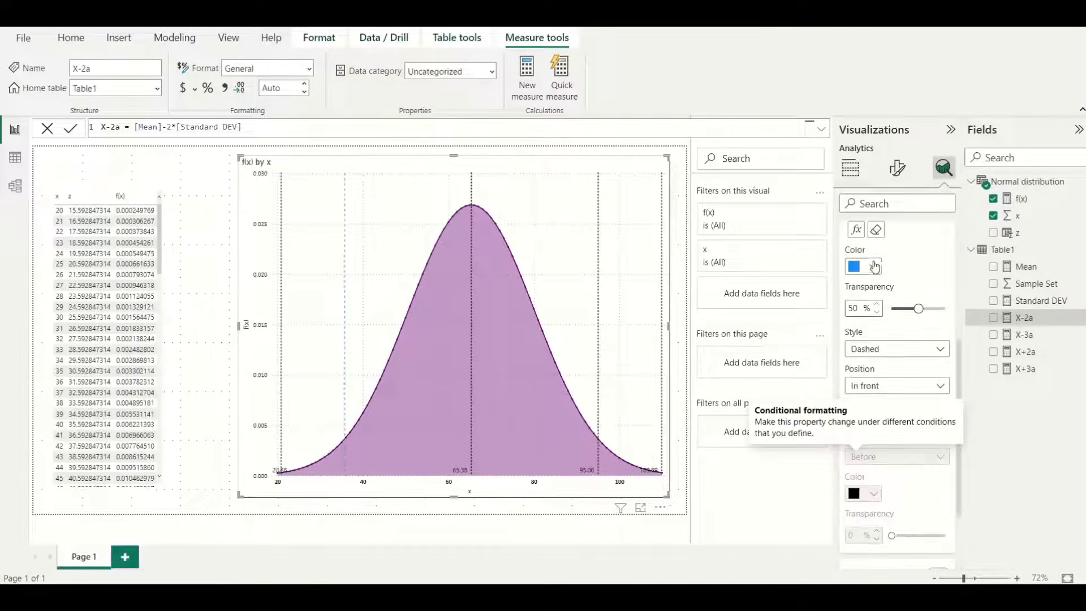
left_click(875, 349)
left_click(871, 398)
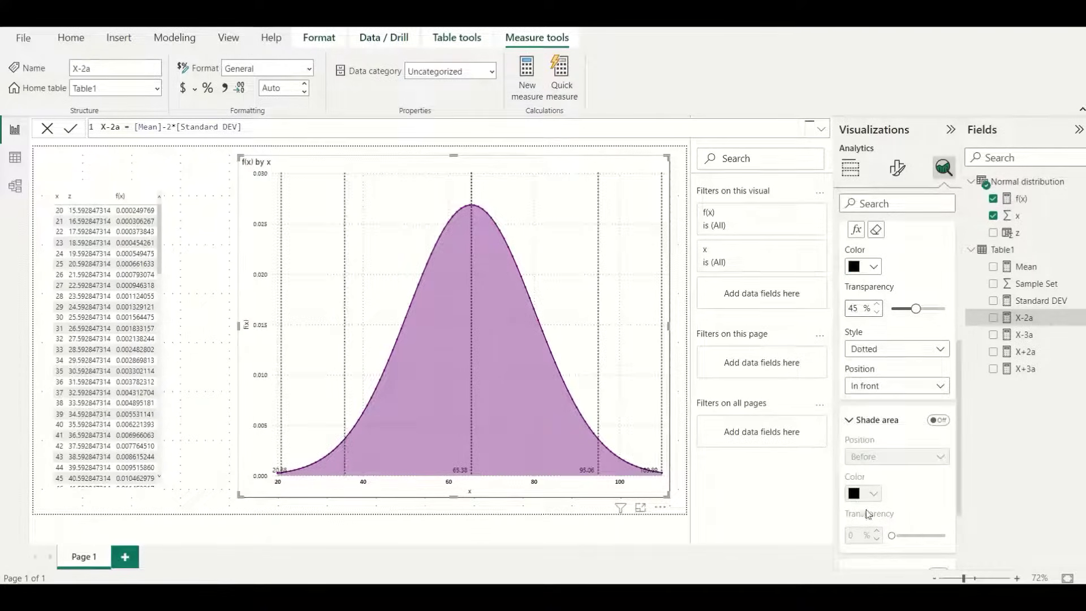
Turn on the X-2A line's data label, set its vertical position to Under and color it black
scroll(867, 510, "down", 2)
left_click(936, 475)
scroll(883, 453, "down", 3)
left_click(897, 349)
left_click(865, 384)
left_click(869, 425)
left_click(863, 360)
Set the X-2A data label's display units to None and its value decimal places to 7
left_click(896, 460)
left_click(865, 475)
left_click(872, 493)
key("BackSpace")
type("7")
Create the measure X+1A = [Mean]+[Standard DEV] in Table1
right_click(1067, 252)
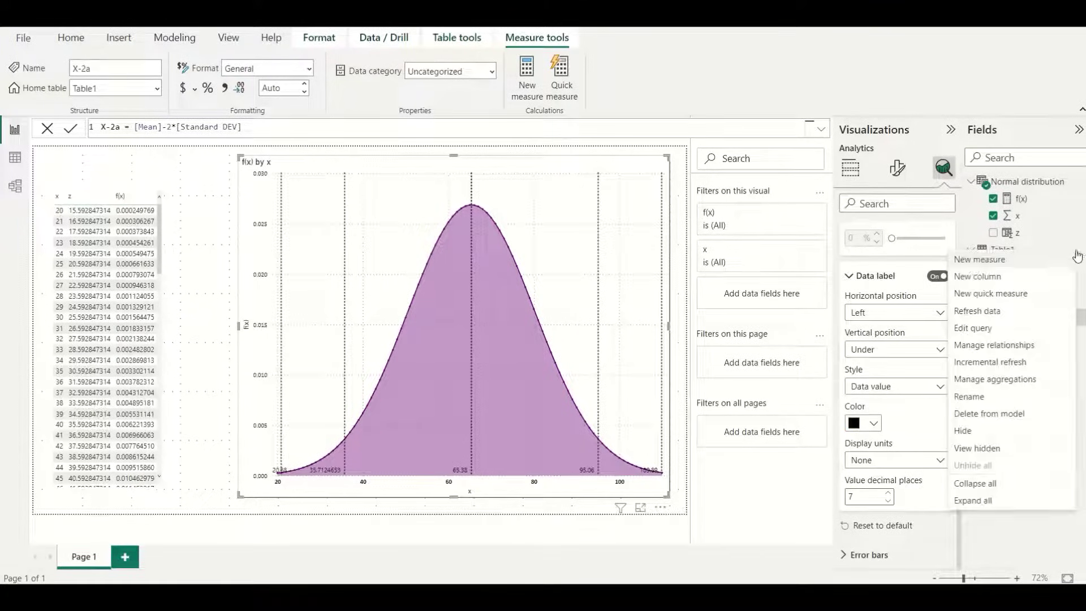
left_click(971, 261)
key("ctrl+a")
type("X-")
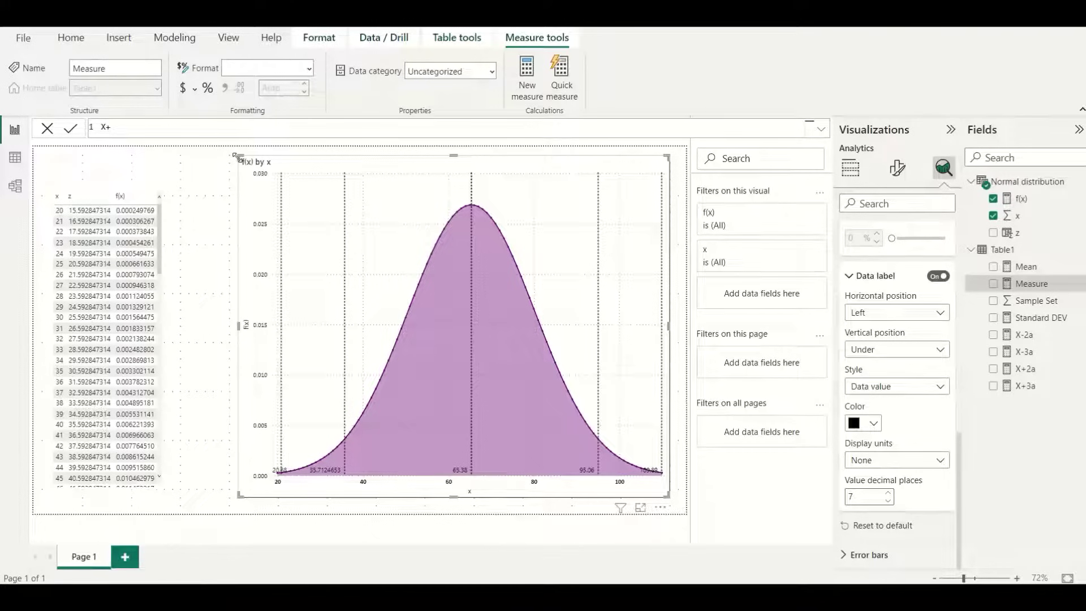
type("1A = [Mean]+[Standard DEV]")
key("Return")
Create the measure X-1A = [Mean]-[Standard DEV] in Table1
left_click(1081, 256)
left_click(1047, 260)
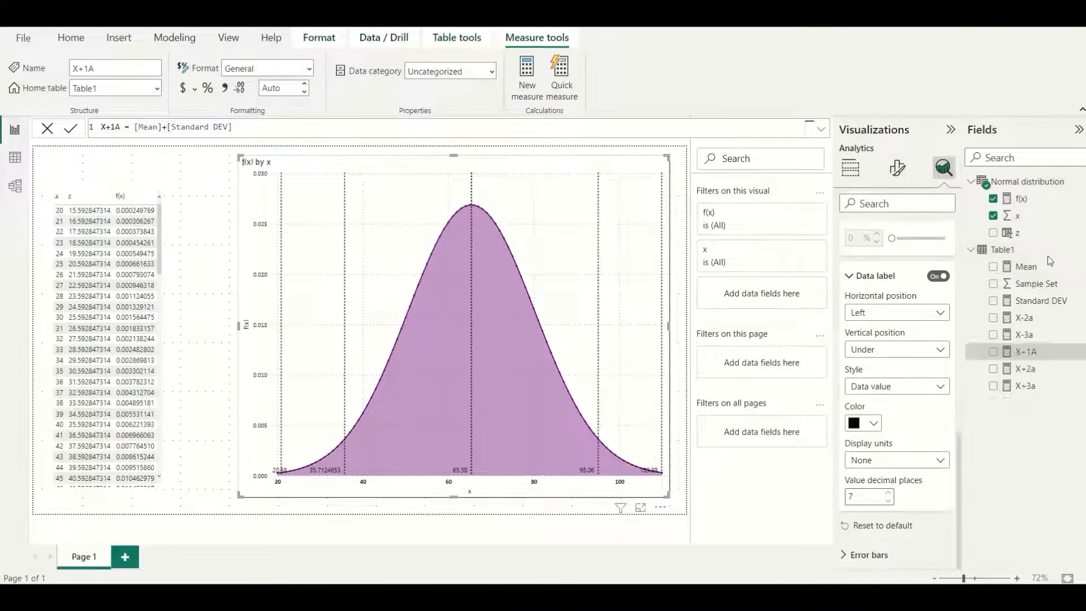
type("-")
key("Home")
key("Right")
key("Delete")
type("-")
key("Return")
Add an x-axis constant line named X+1A and base its value on the X+1A measure
scroll(879, 300, "up", 5)
left_click(866, 280)
left_click(932, 414)
type("X")
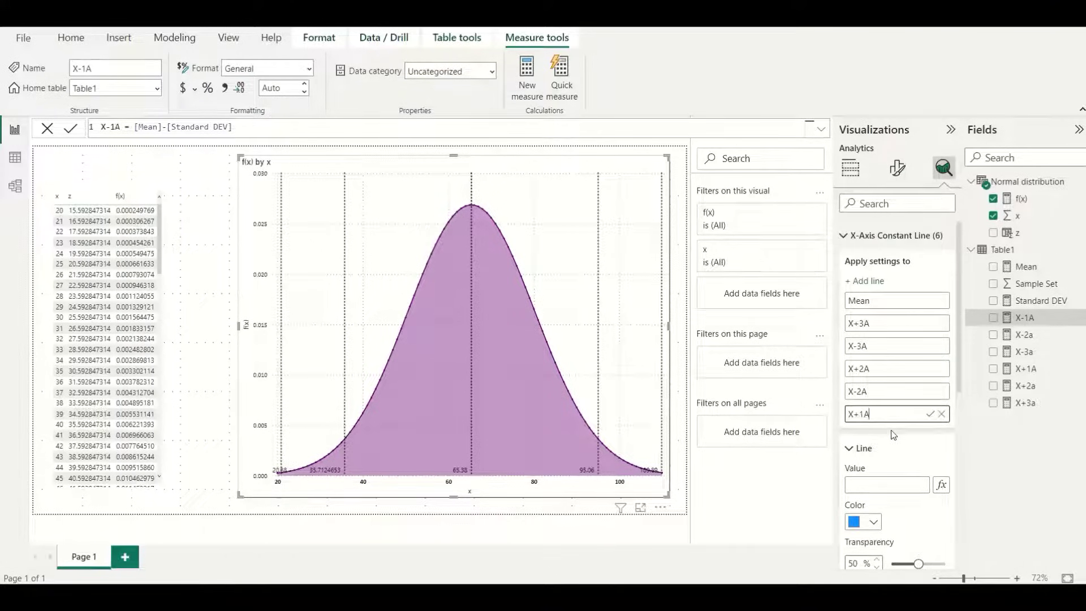
left_click(942, 485)
left_click(327, 194)
left_click(270, 262)
left_click(281, 384)
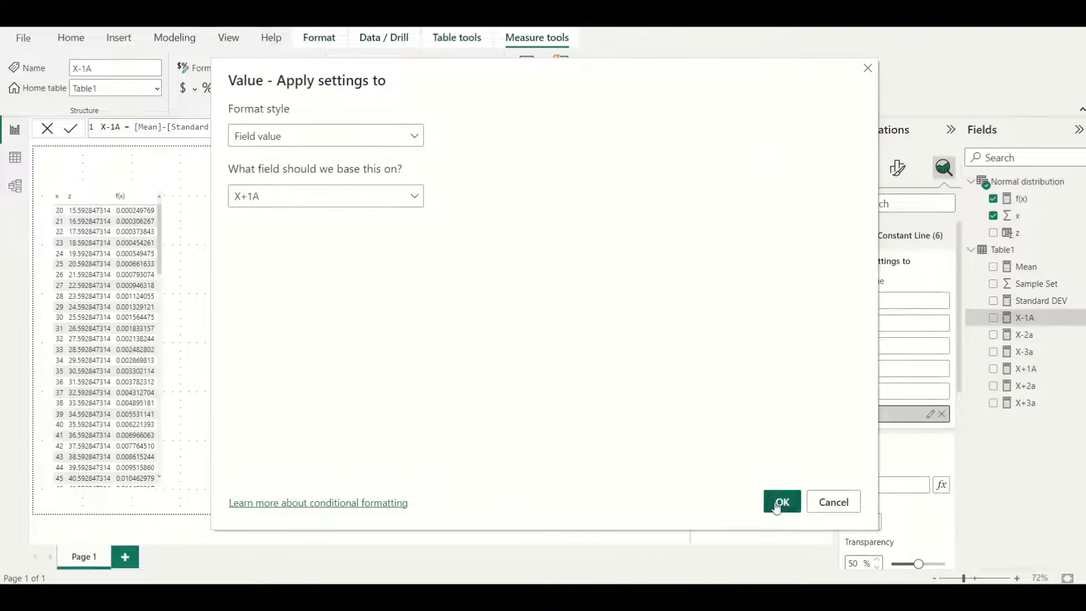
left_click(781, 501)
Color the X+1A line dark blue and set its transparency to 45% and its style to Dotted
left_click(862, 328)
left_click(964, 267)
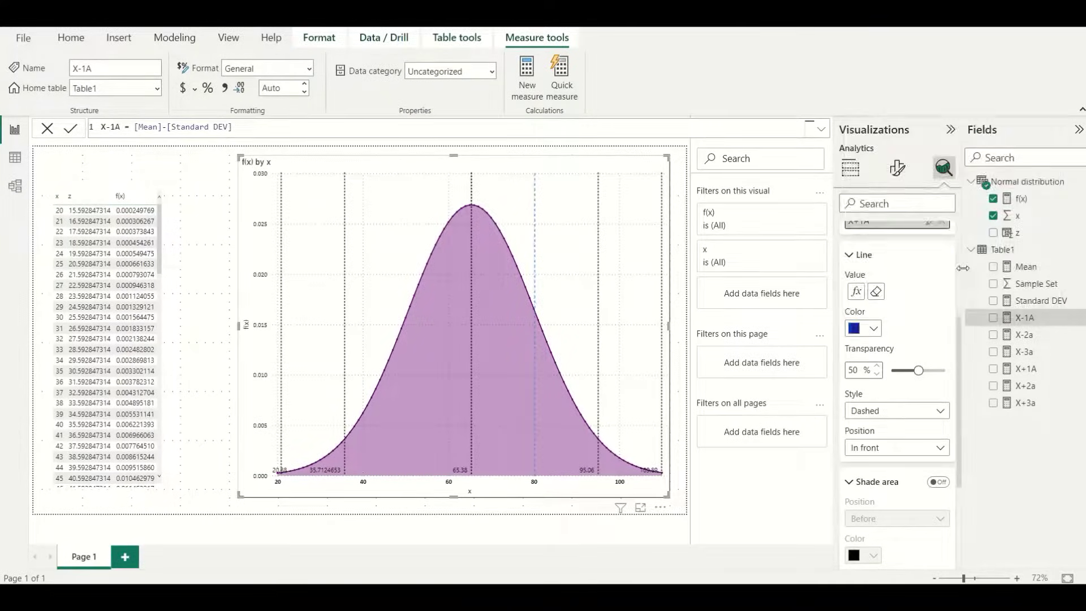
type("45")
left_click(896, 410)
left_click(874, 462)
Turn on a black data label under the X+1A line, with display units None and 2 decimal places
scroll(872, 463, "down", 3)
left_click(938, 483)
scroll(905, 452, "down", 4)
left_click(897, 362)
left_click(862, 394)
left_click(866, 437)
left_click(883, 375)
left_click(896, 473)
left_click(871, 507)
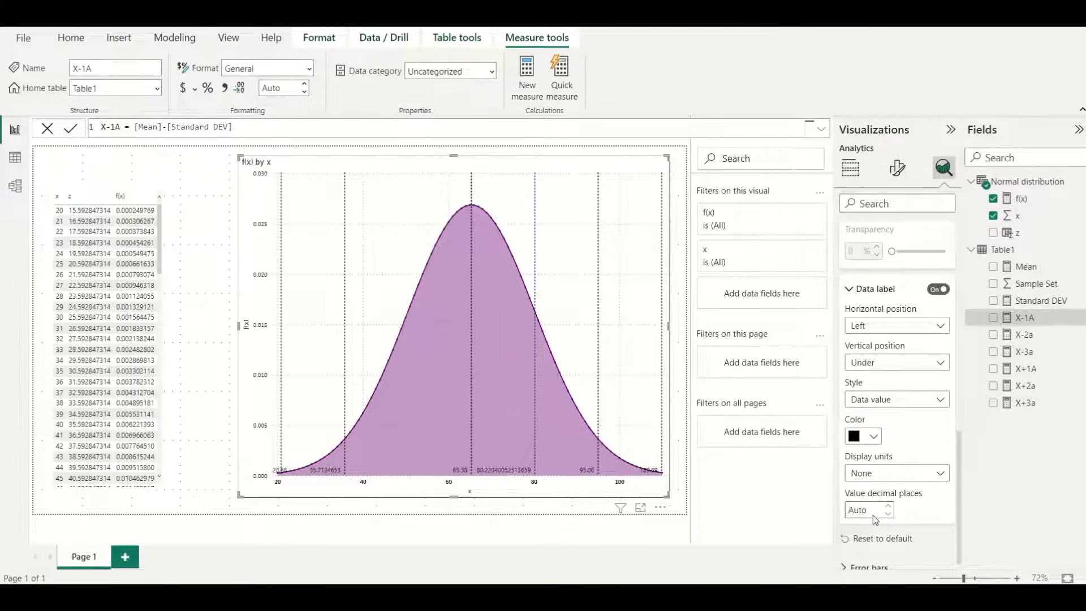
Add an x-axis constant line named X-1A and base its value on the X-1A measure
scroll(898, 392, "up", 10)
left_click(865, 281)
left_click(929, 437)
type("X-1A")
key("Return")
left_click(941, 508)
left_click(266, 194)
left_click(235, 261)
left_click(274, 330)
left_click(781, 502)
Recolor the X-1A line and set its transparency to 45%, style to Dotted and position to Behind
scroll(857, 445, "down", 4)
left_click(873, 334)
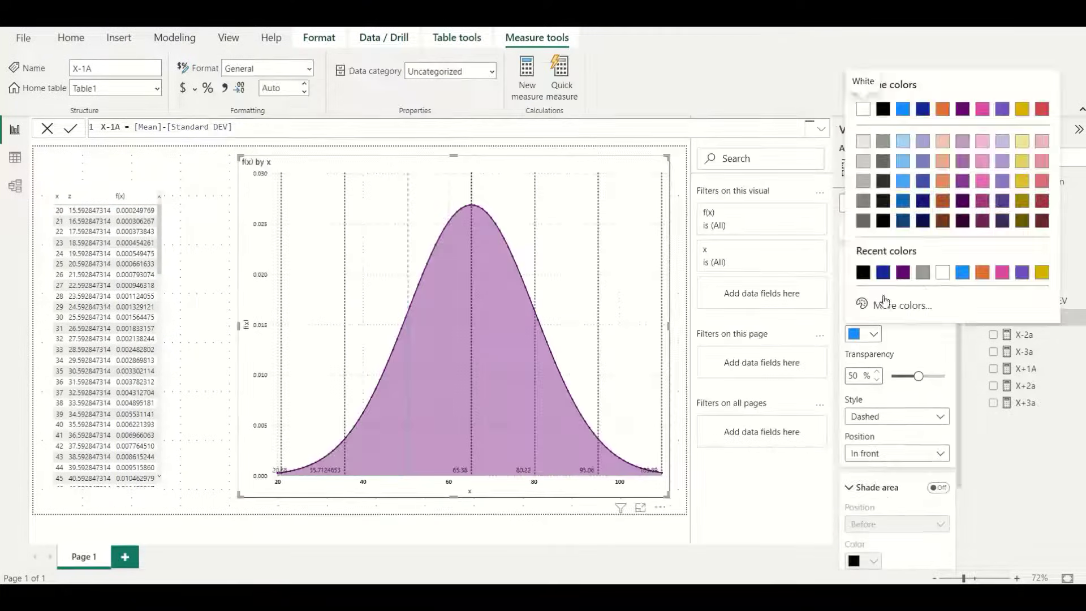
left_click(898, 272)
double_click(865, 377)
type("45")
left_click(896, 416)
left_click(920, 466)
left_click(905, 453)
left_click(882, 471)
Turn on the X-1A line's data label, place it under, color it black and show 2 decimal places
scroll(884, 470, "down", 4)
left_click(937, 468)
scroll(905, 452, "down", 3)
left_click(863, 423)
left_click(881, 375)
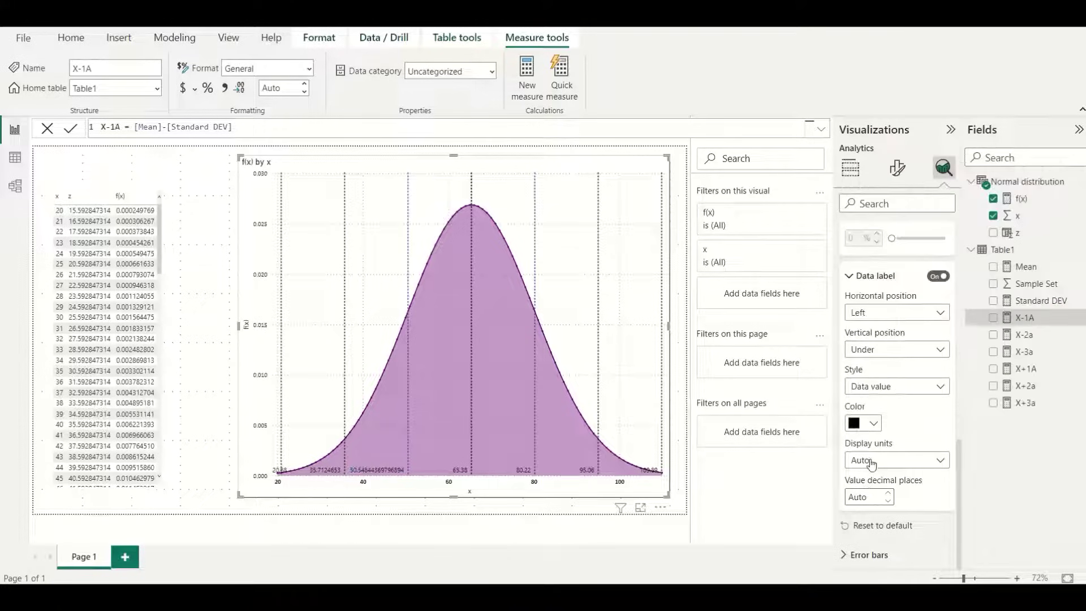
type("2")
Remove the table visual listing x, z and f(x) from the page
left_click(154, 180)
left_click(194, 402)
left_click(154, 180)
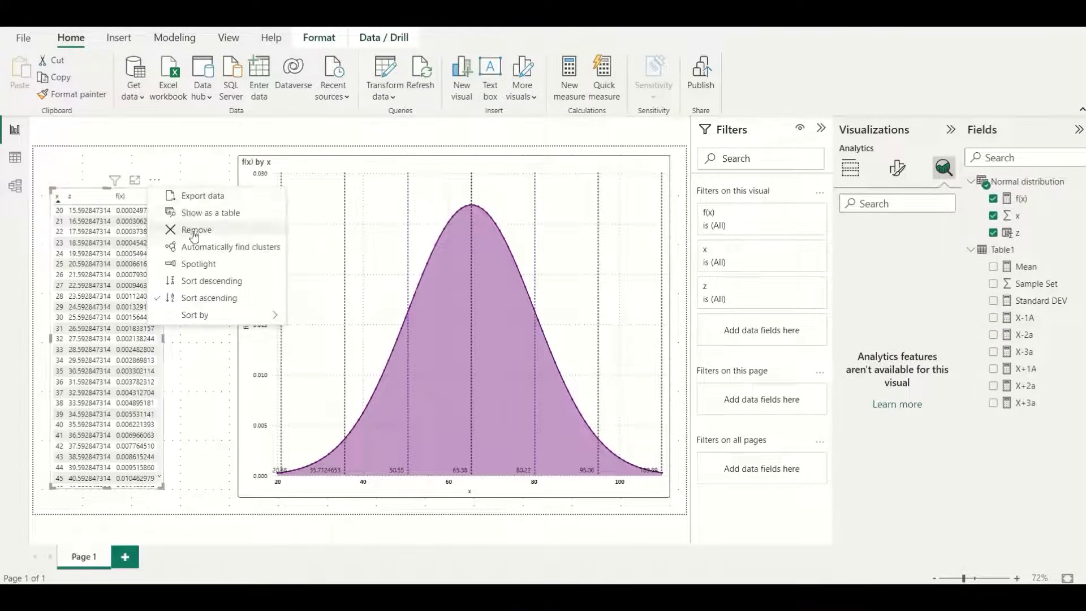
left_click(193, 231)
Enlarge the bell-curve chart to span the full height of the page and deselect it
left_click_drag(241, 491, 233, 516)
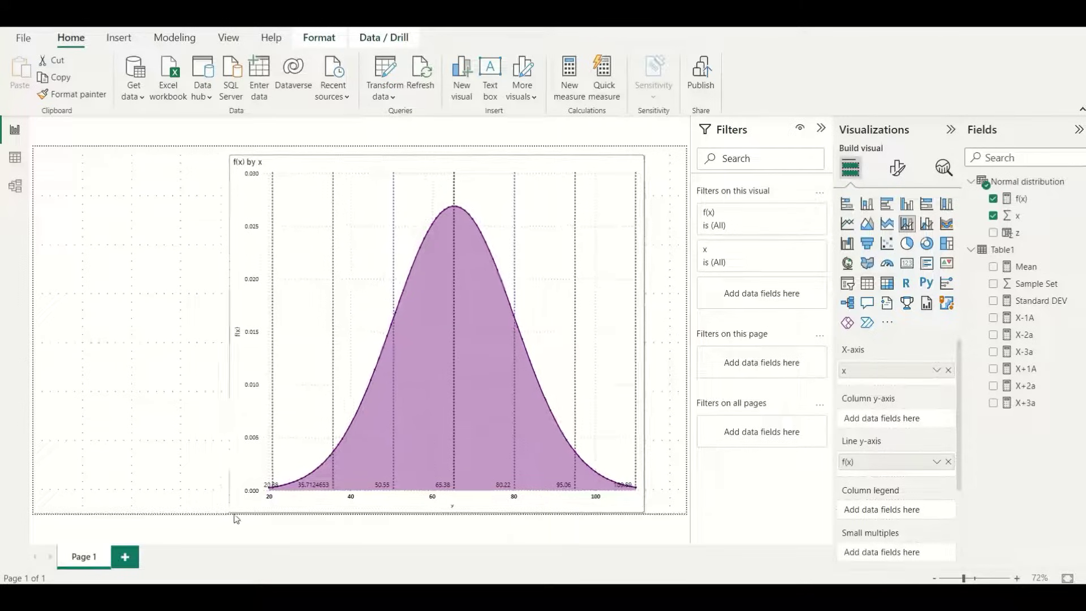
left_click_drag(238, 153, 238, 147)
left_click(160, 281)
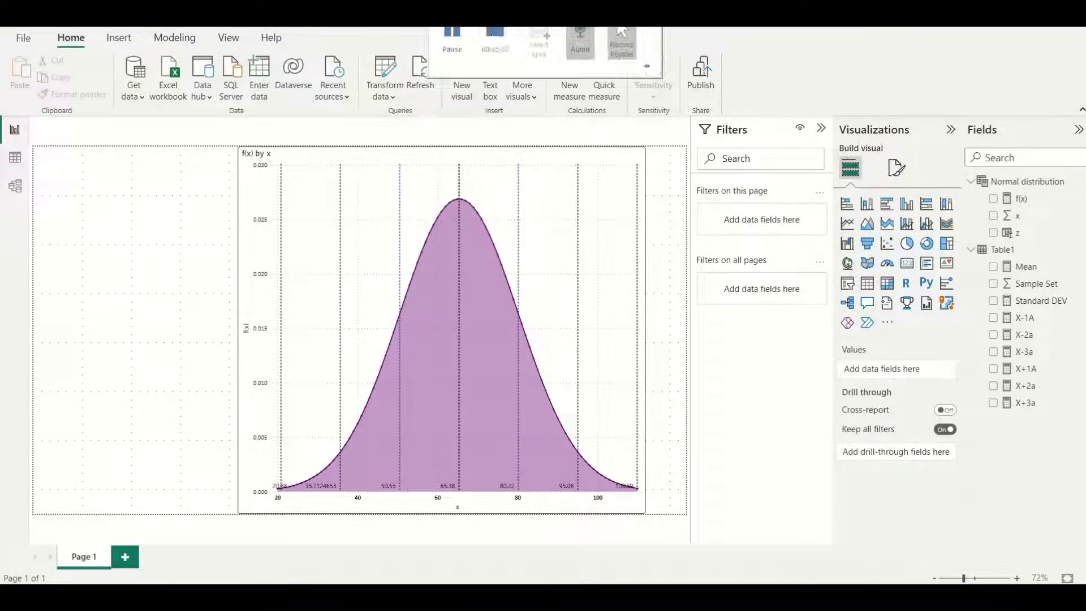